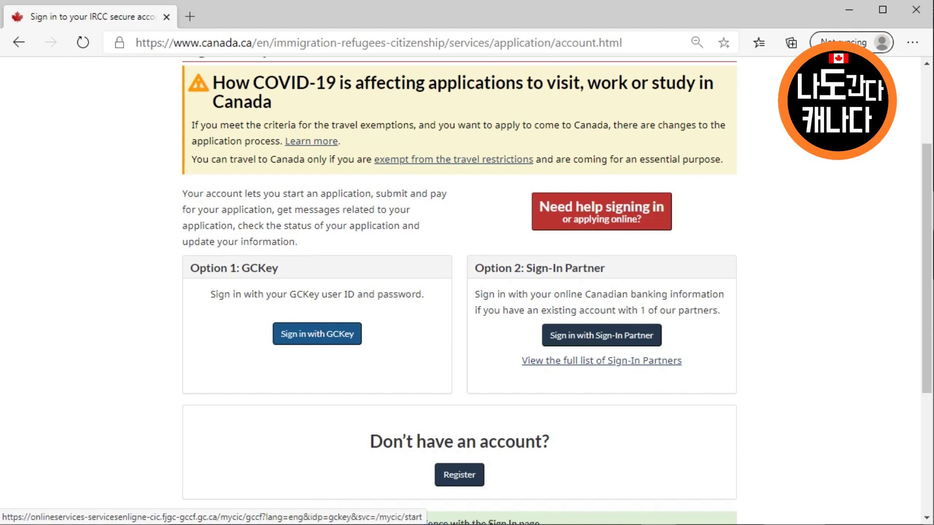
Scroll the IRCC sign-in page down to the Register section
scroll(318, 334, down, 3)
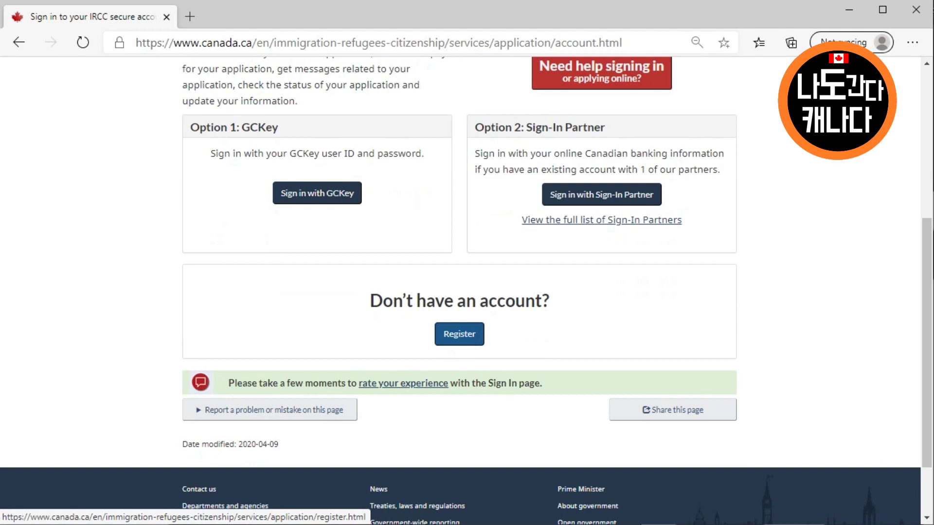
Choose Register, then 'Register with GCKey', and start Sign Up on the GCKey welcome page
click(459, 333)
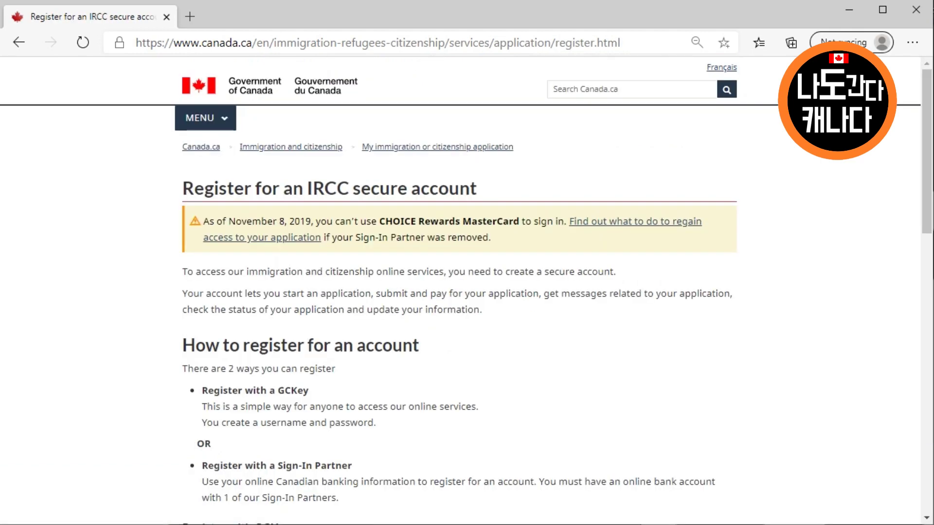
scroll(466, 291, down, 7)
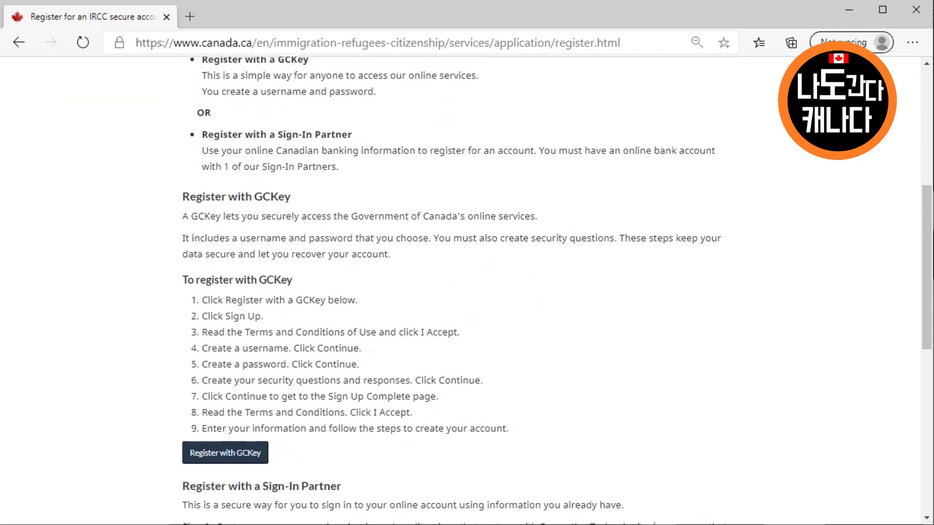
scroll(466, 290, down, 1)
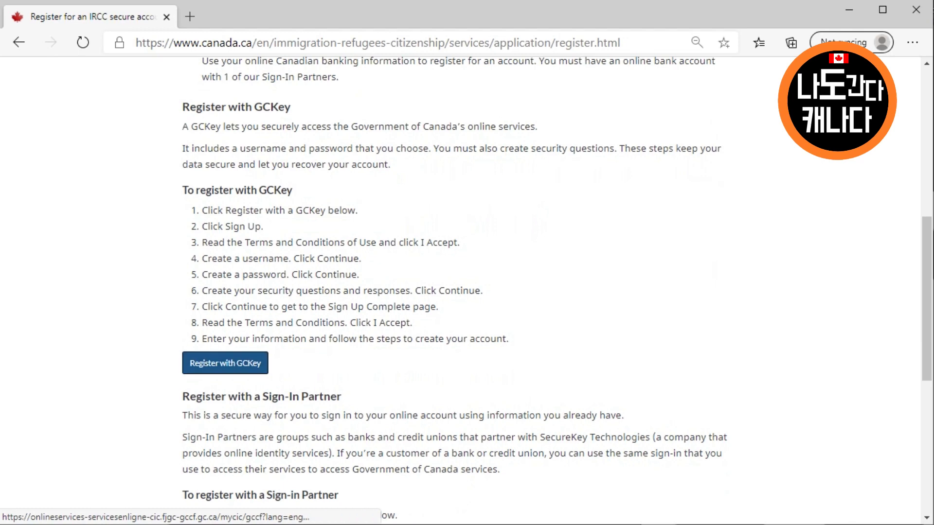
click(225, 363)
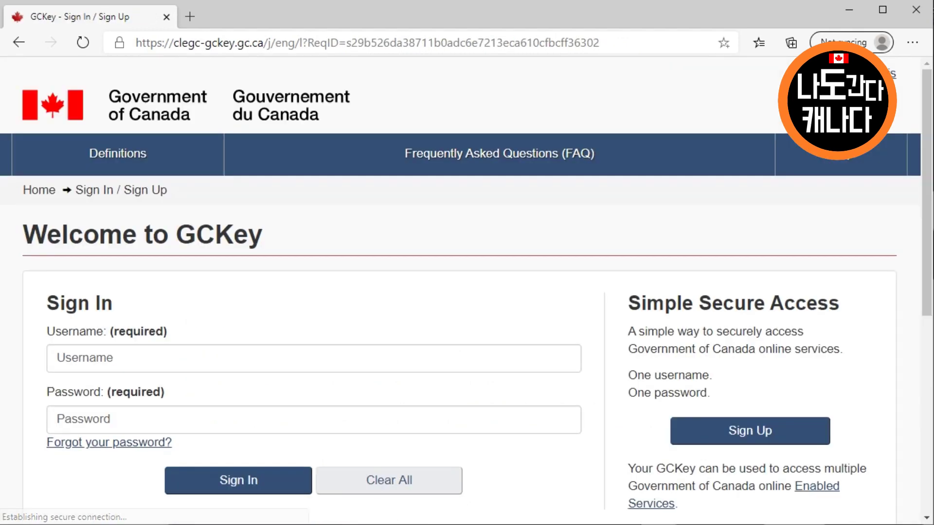
scroll(467, 292, down, 5)
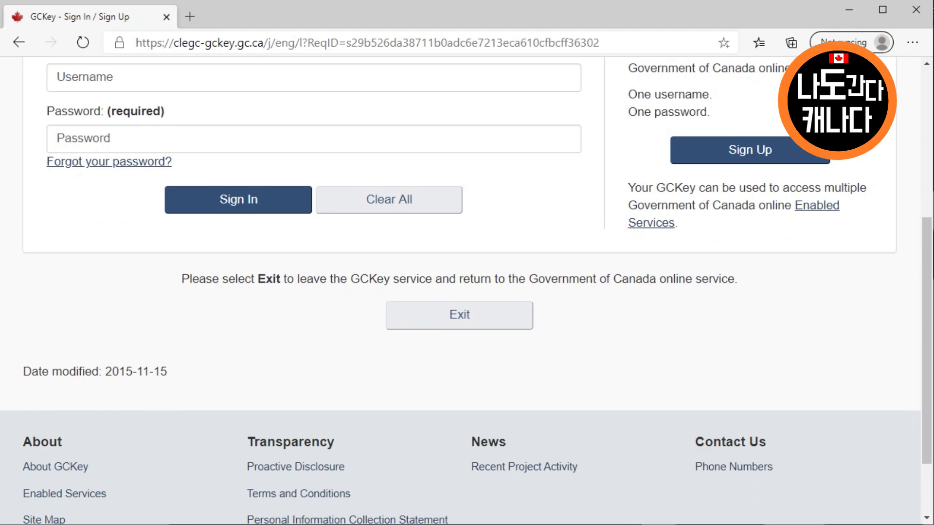
scroll(467, 292, up, 4)
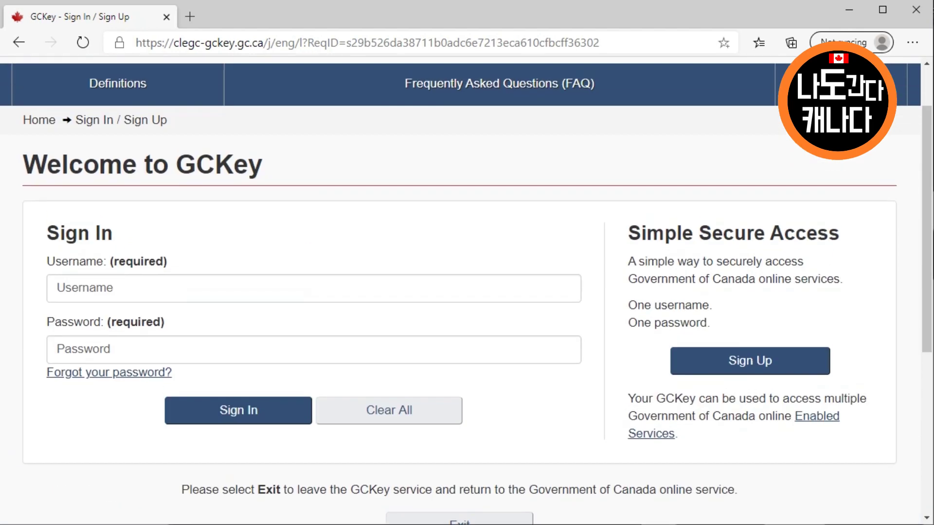
click(750, 360)
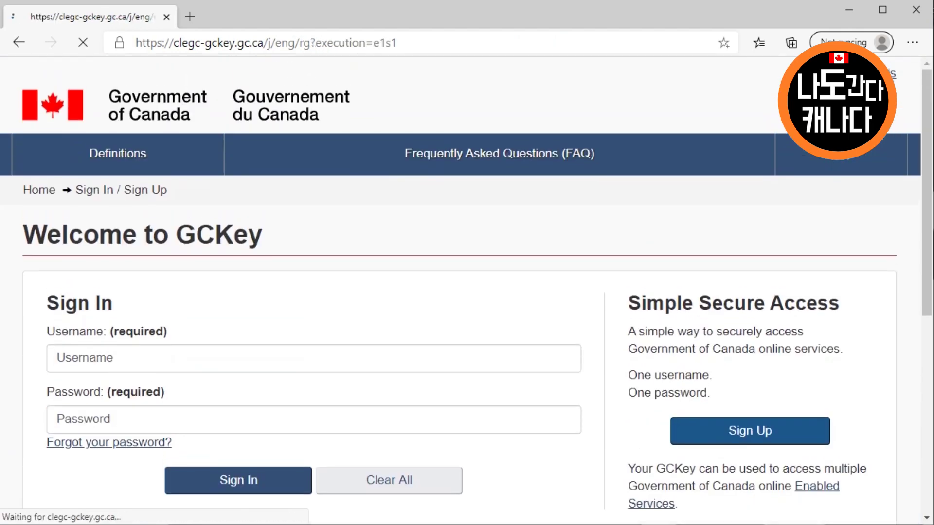
Accept the GCKey terms of use and begin entering a new username
scroll(467, 292, down, 3)
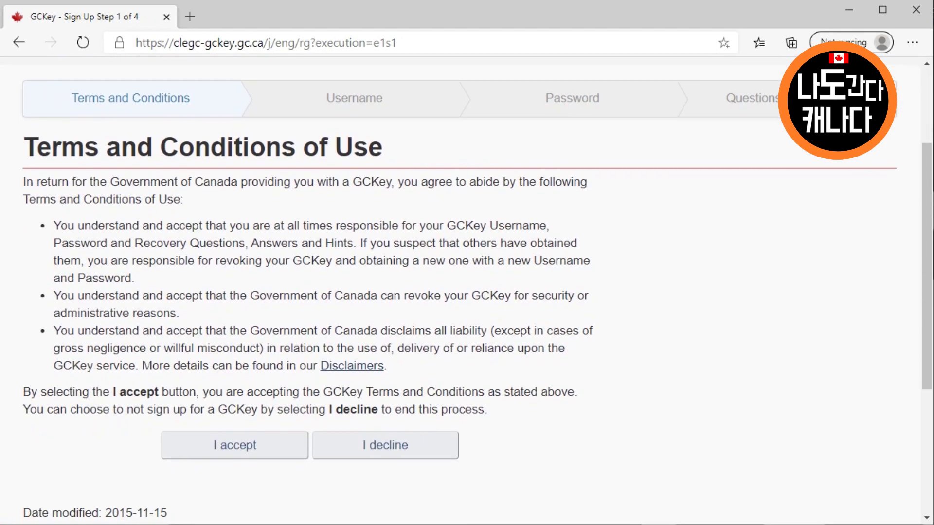
click(235, 445)
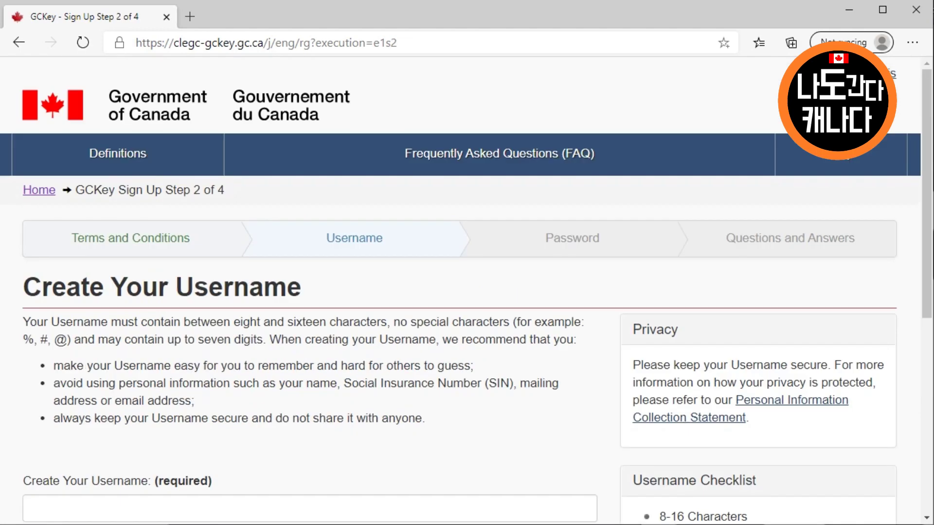
scroll(467, 292, down, 3)
click(321, 369)
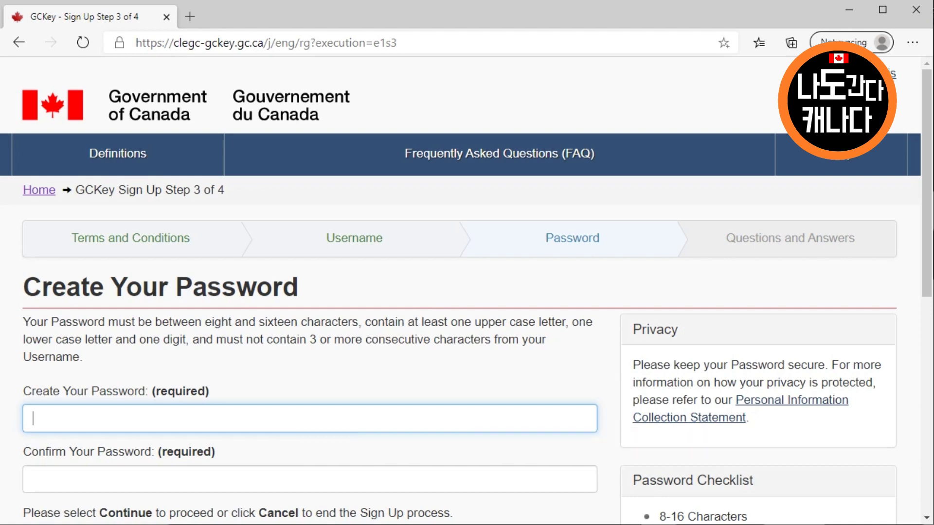
Enter and confirm the account password, submit it, and zoom the page out to 75%
text(••••••••••)
key(Tab)
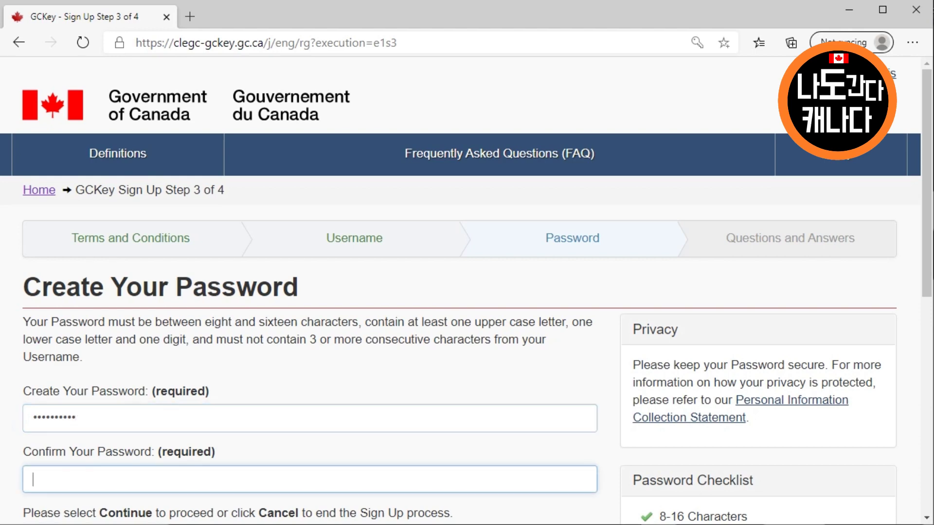
text(••••••••••)
scroll(467, 291, down, 3)
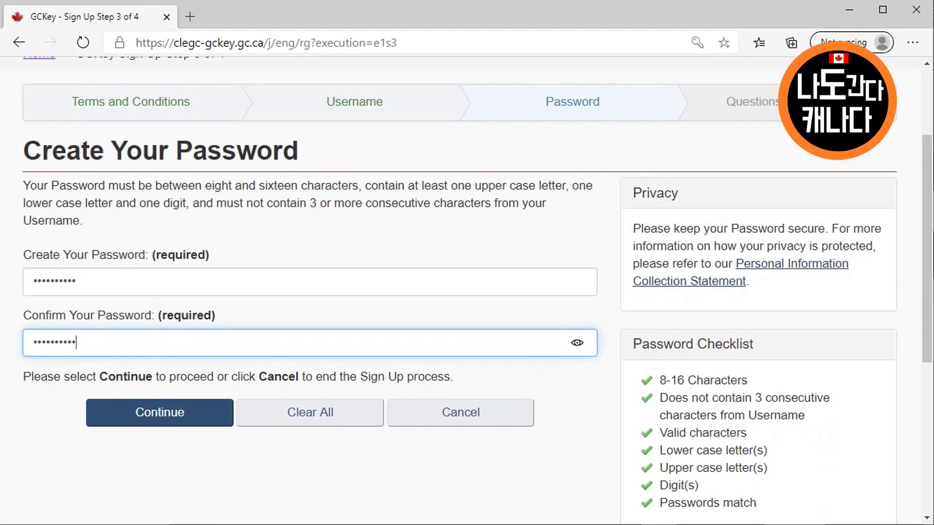
key(Return)
key(ctrl+minus)
key(ctrl+minus)
key(ctrl+minus)
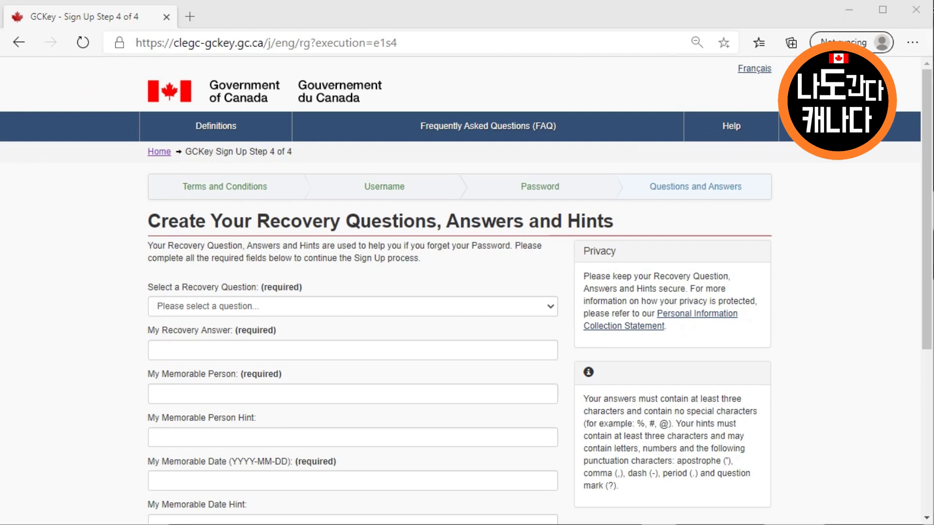
Choose the first pet's name recovery question and enter its answer
click(352, 307)
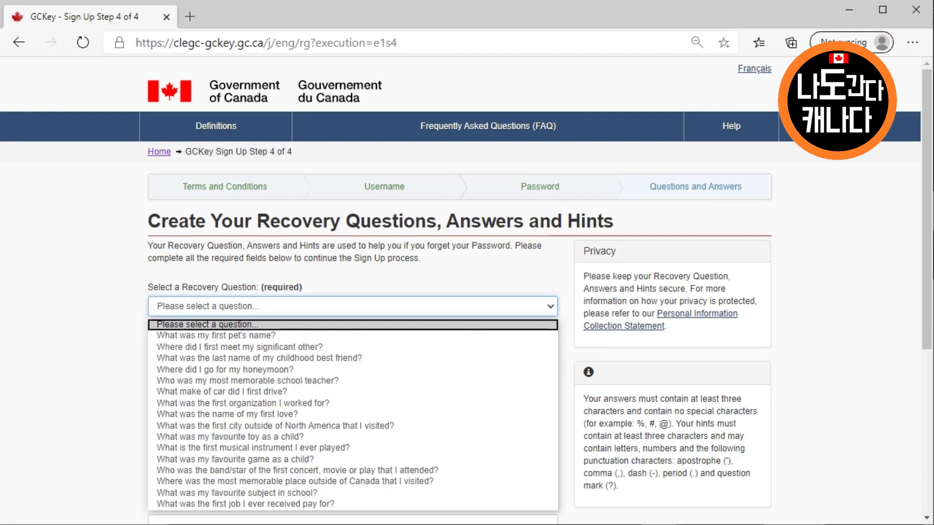
click(214, 337)
click(302, 350)
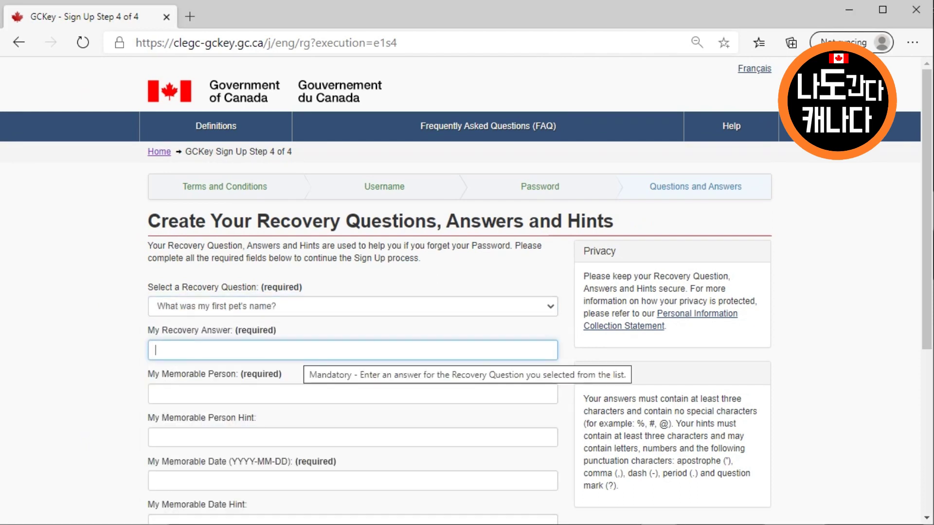
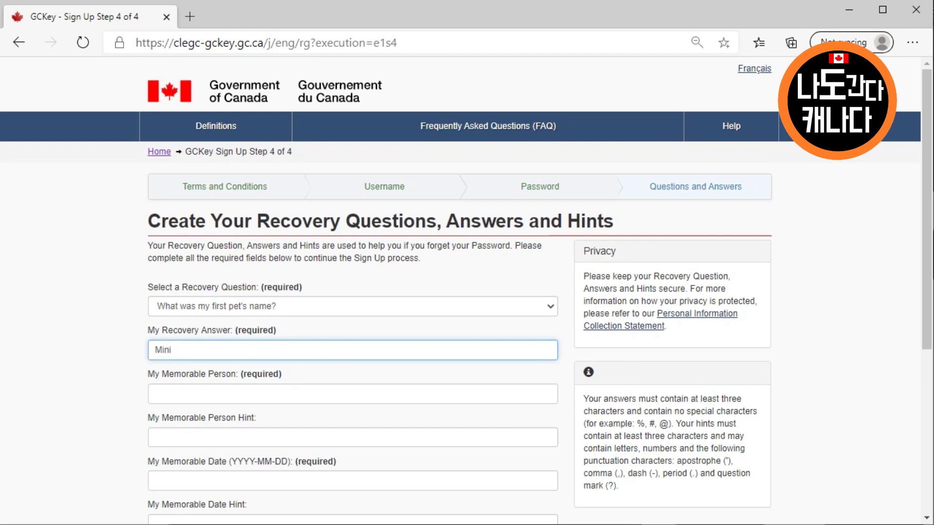
Fill in the memorable person and its hint
key(Tab)
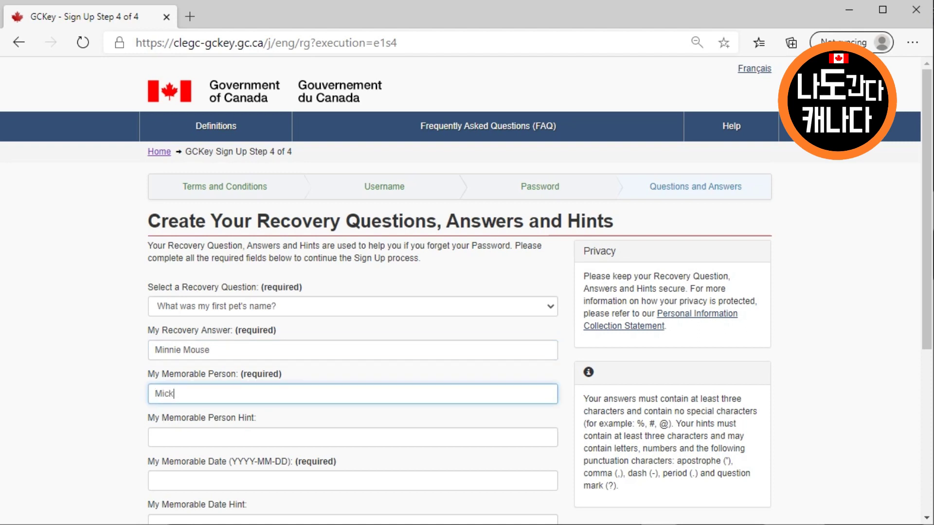
key(Tab)
Enter the memorable date and its hint, then submit to complete GCKey sign-up
key(Tab)
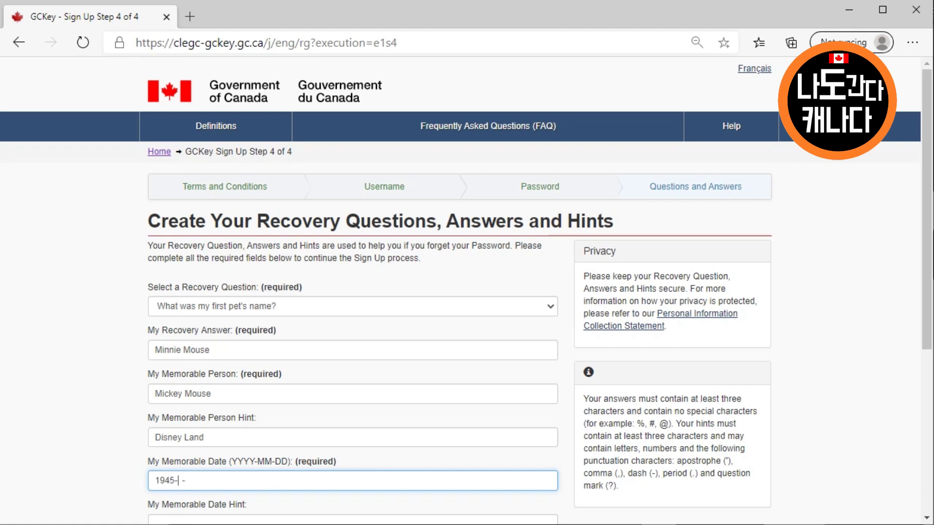
scroll(467, 291, down, 1)
click(246, 456)
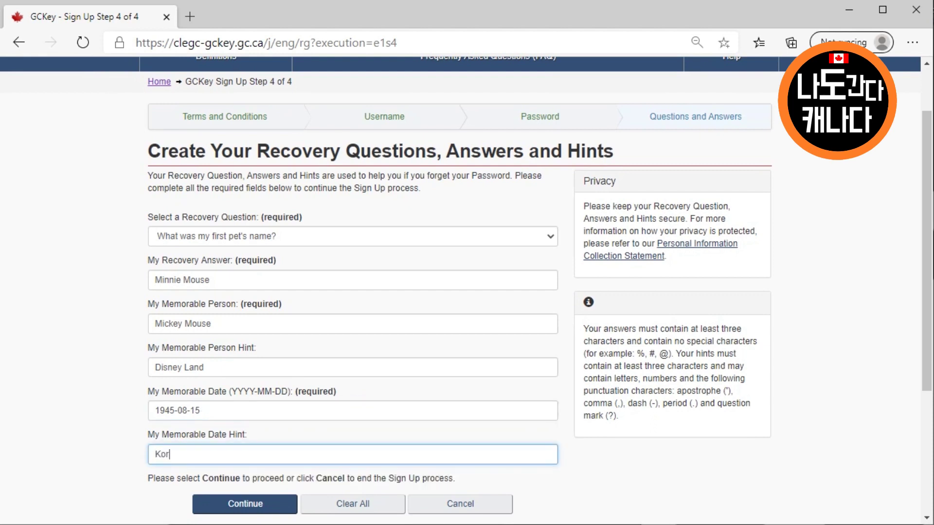
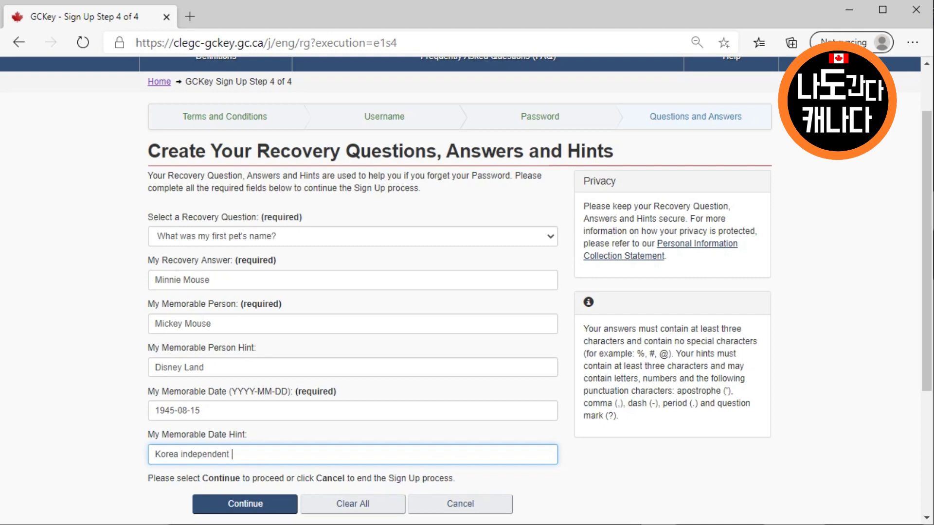
click(245, 505)
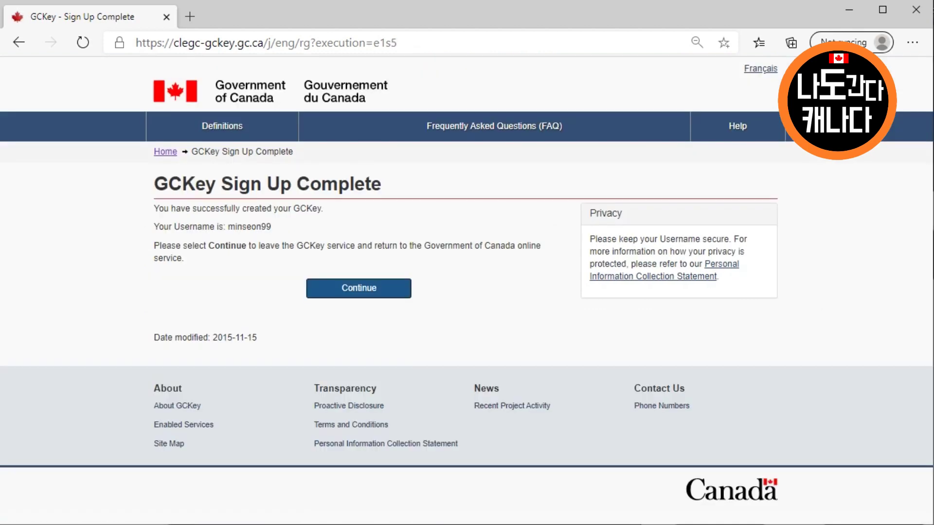
Return from GCKey to IRCC, accept its terms and conditions, and finish enrolling the account
click(359, 288)
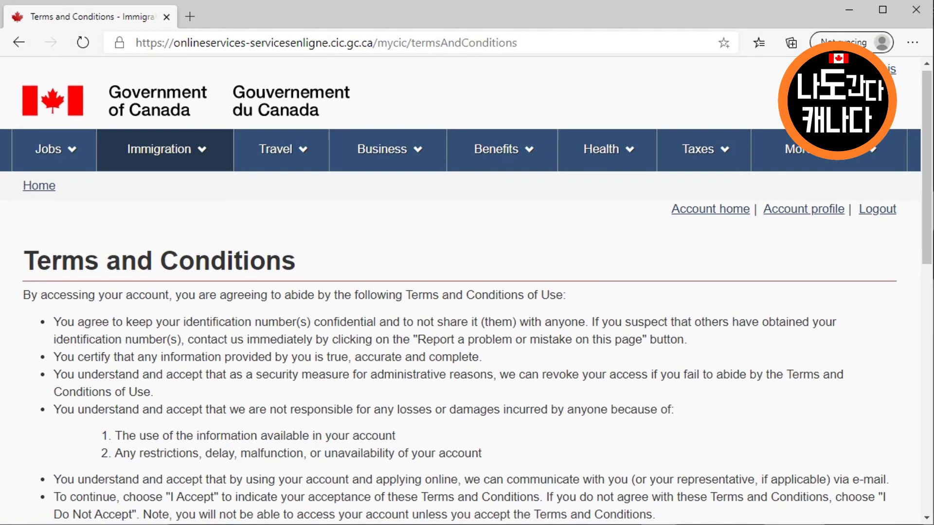
scroll(68, 287, down, 6)
click(55, 279)
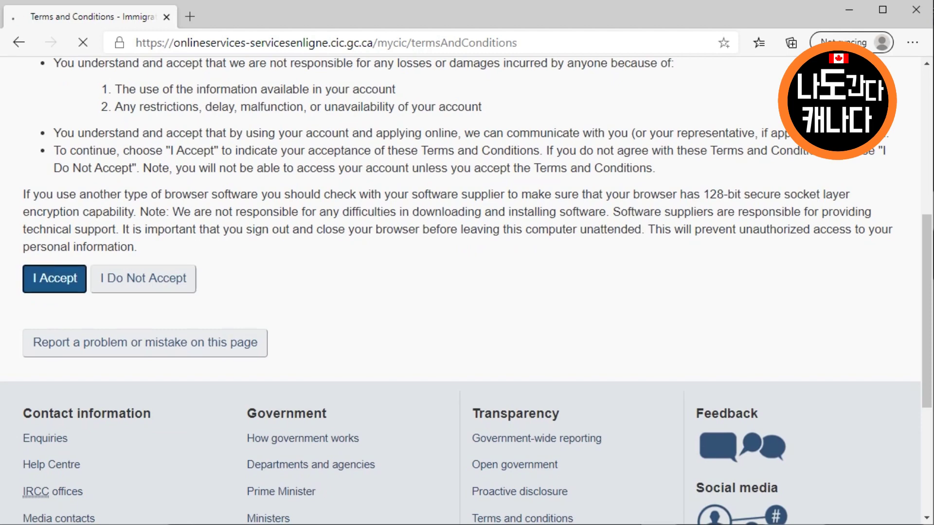
scroll(73, 287, down, 3)
scroll(462, 292, down, 1)
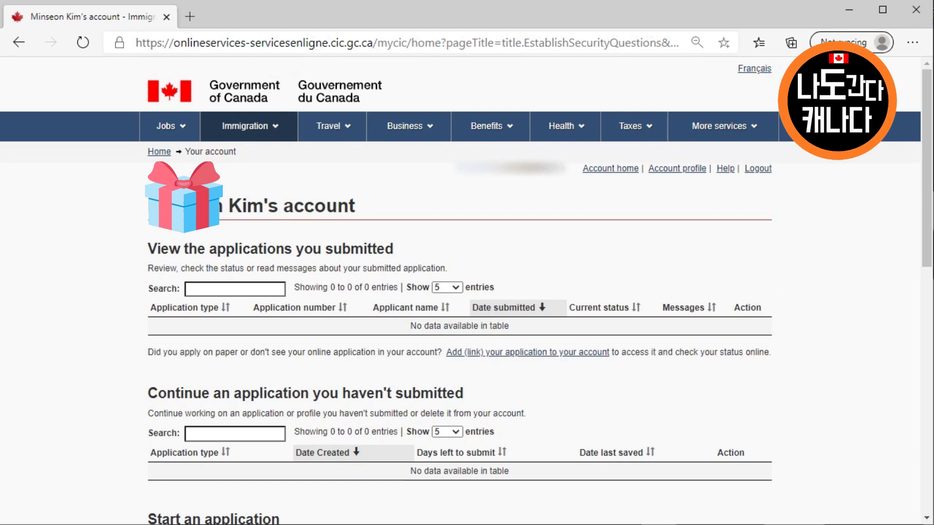
scroll(460, 291, down, 5)
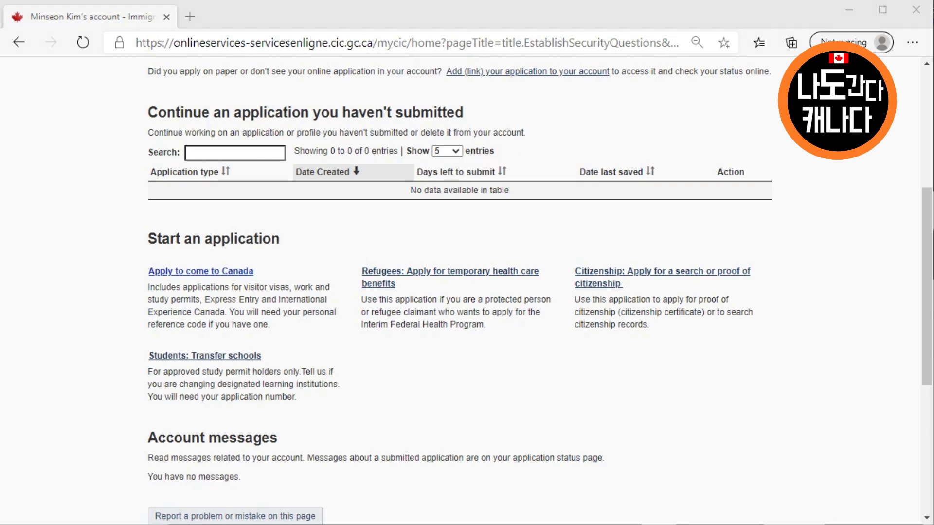
click(201, 271)
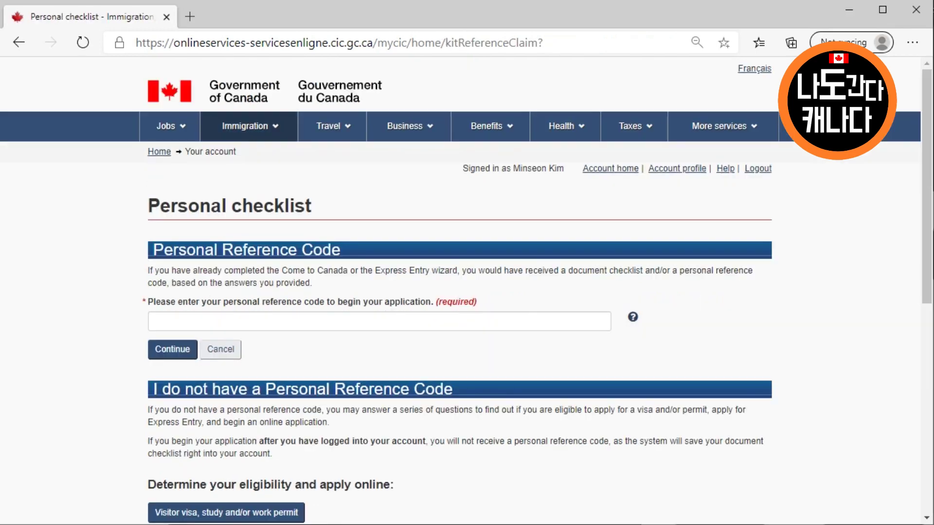
Start the 'Apply to come to Canada' path toward the visitor visa, study and work permit questionnaire
click(156, 321)
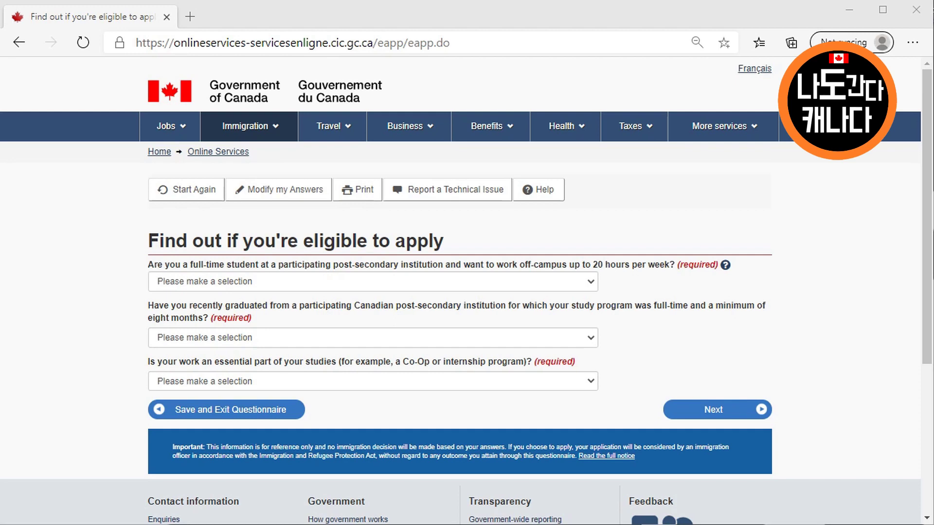
Answer Yes to having recently graduated and No to the co-op question, then go to the next page
click(373, 281)
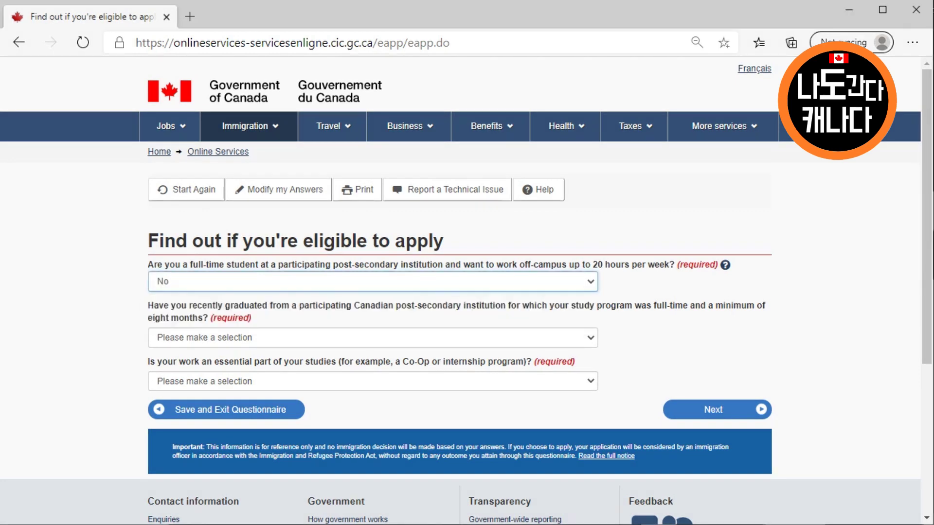
click(373, 337)
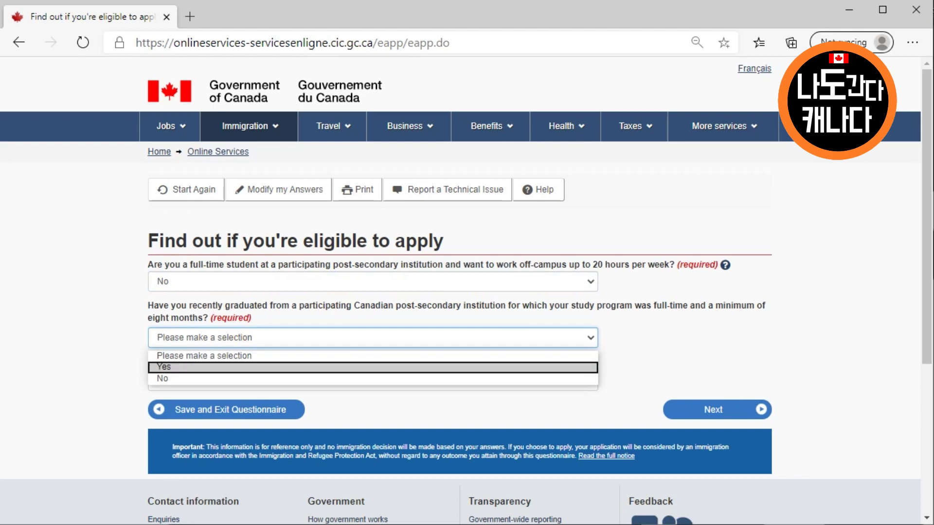
key(Return)
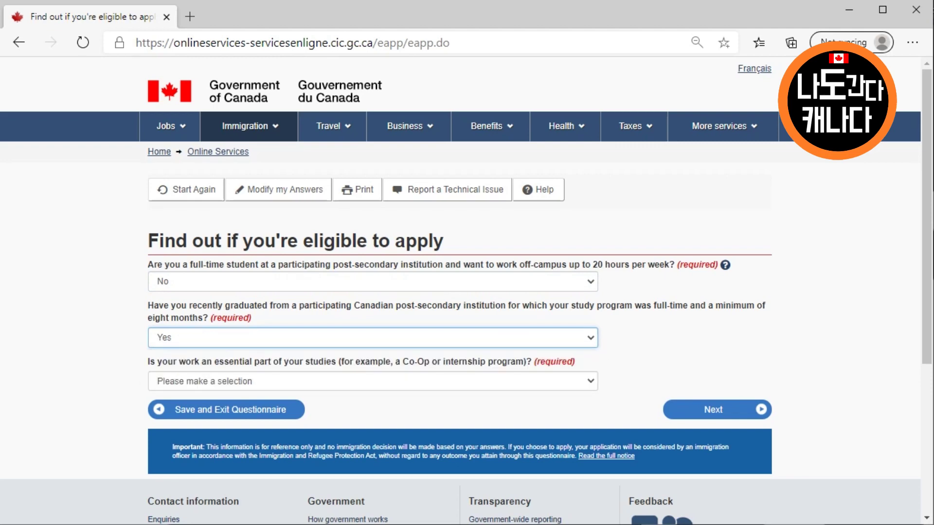
key(Tab)
key(alt+Down)
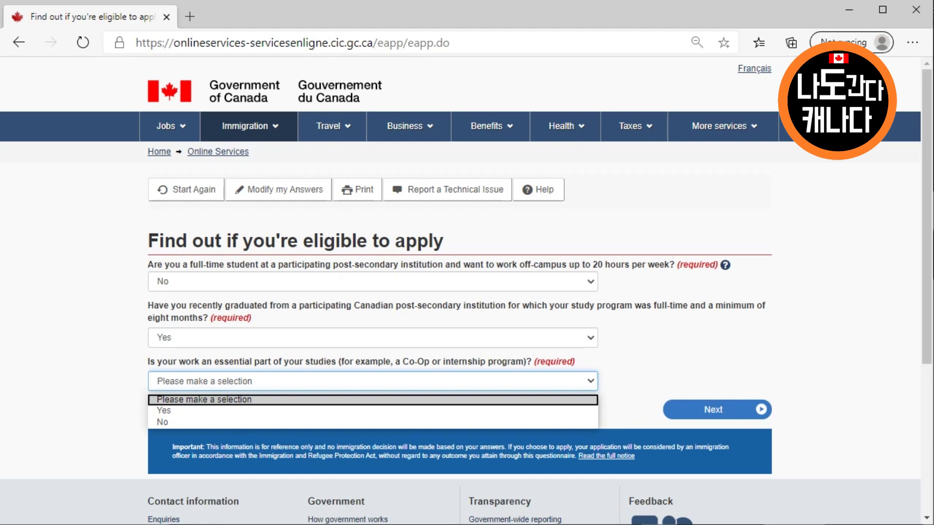
key(Down)
key(Down)
key(Tab)
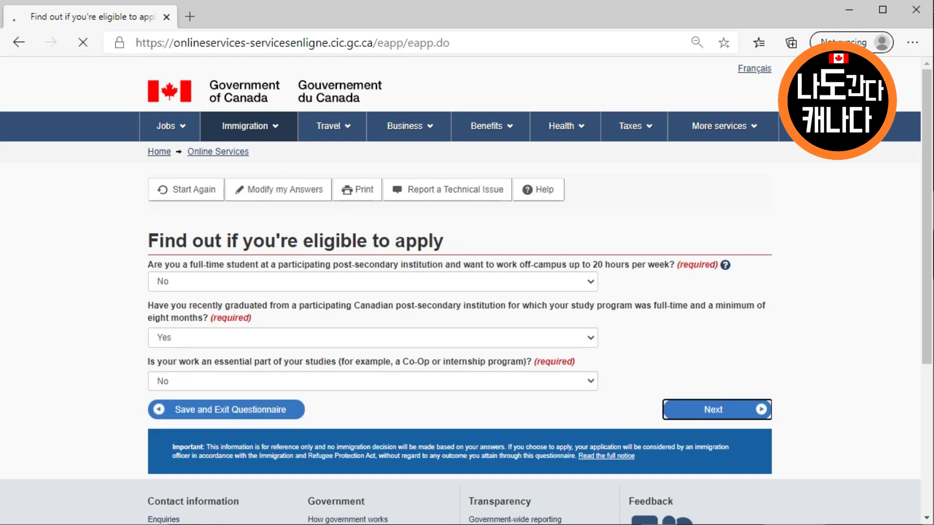
key(Return)
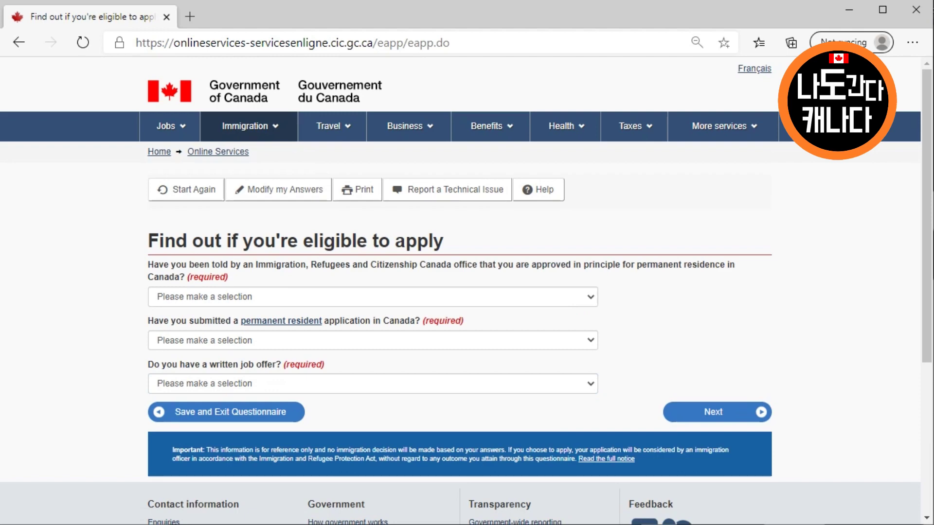
Answer No to approved-in-principle, permanent resident application and job-offer questions, then continue
key(alt+Down)
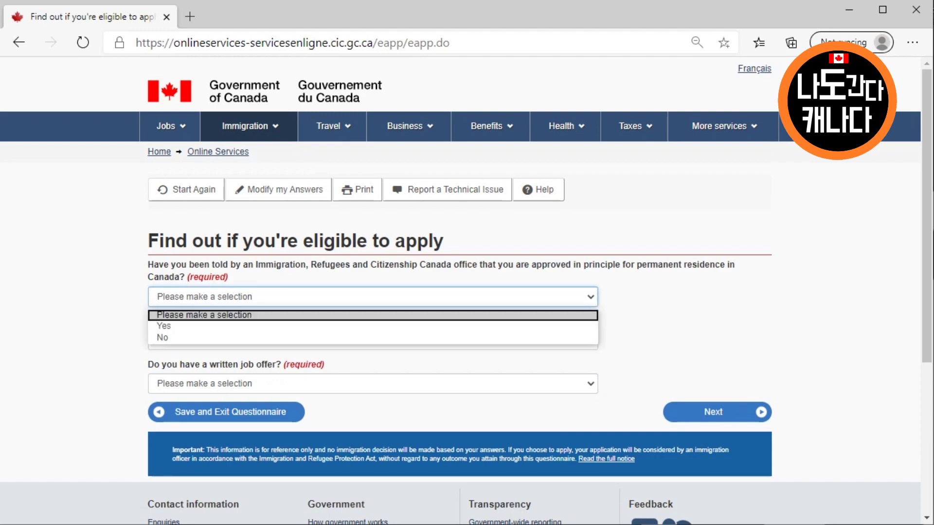
key(Down)
key(Down)
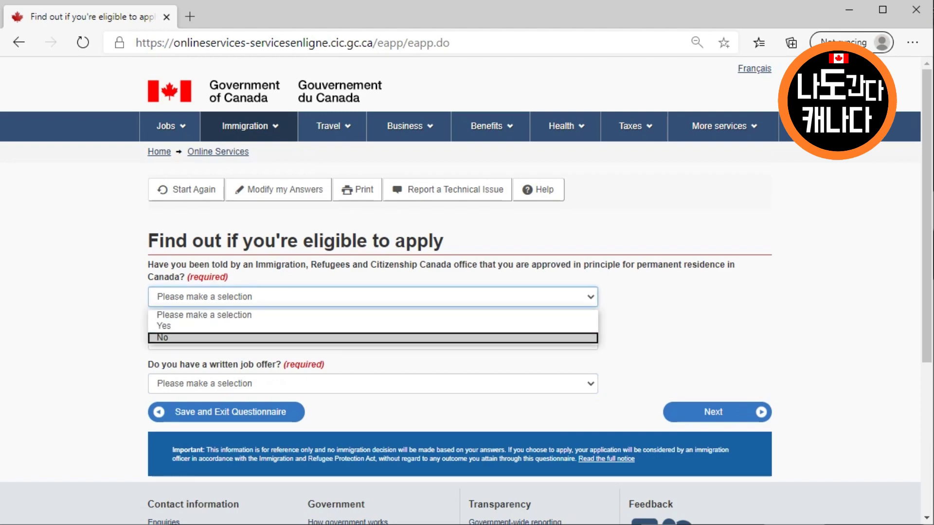
key(Return)
key(Tab)
key(alt+Down)
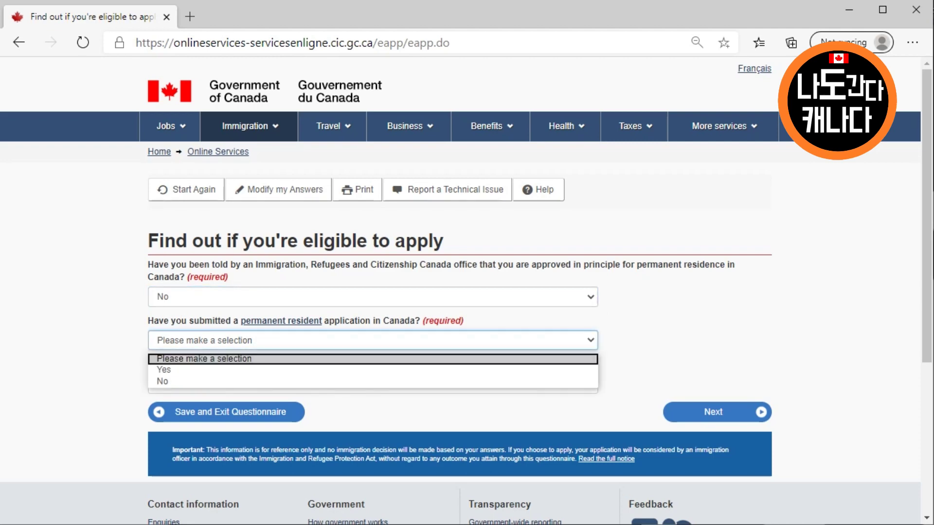
key(Down)
key(Down)
key(Return)
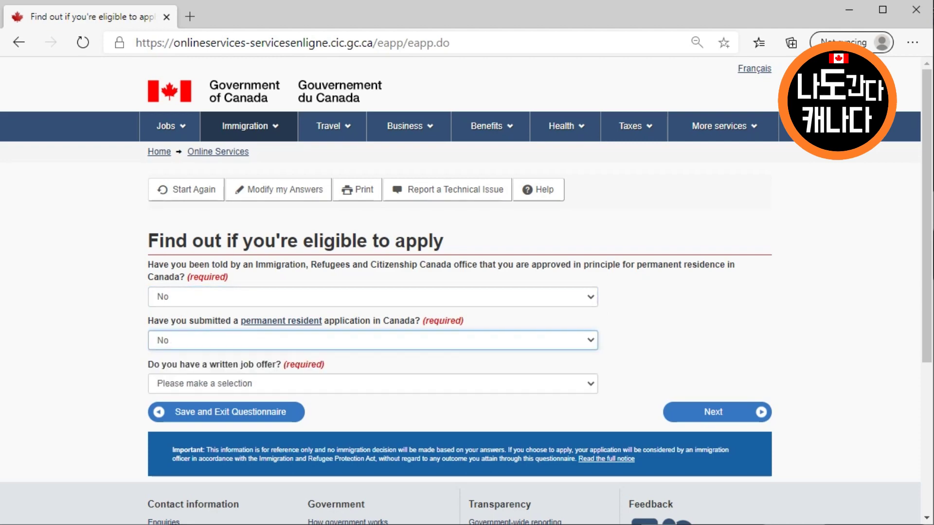
key(Tab)
key(alt+Down)
key(Down)
key(Down)
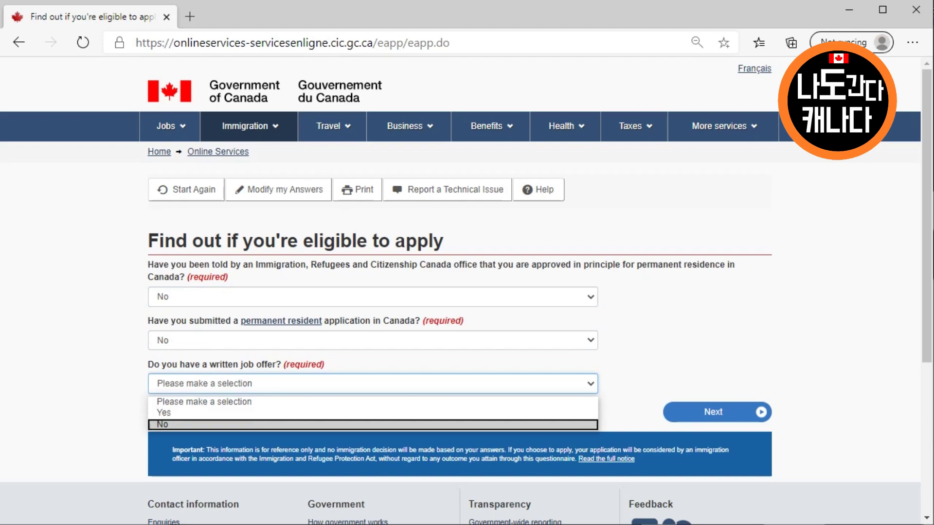
key(Return)
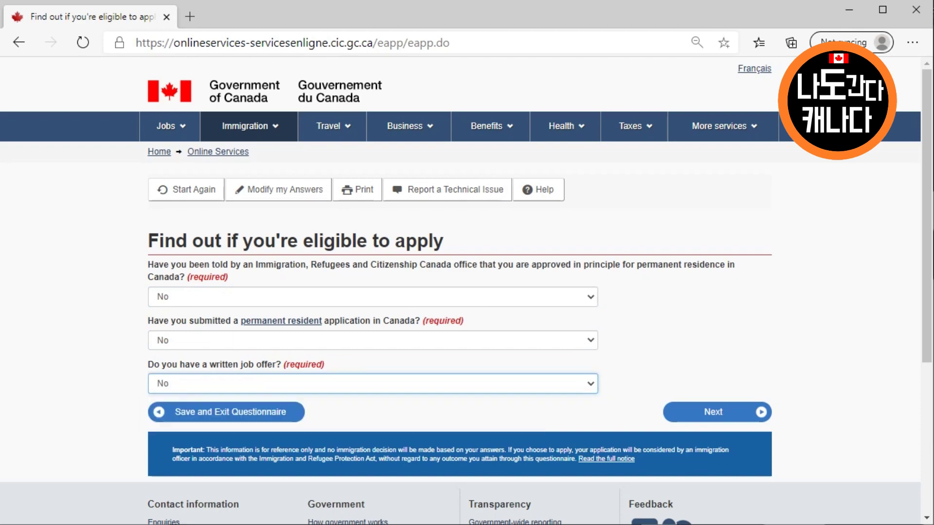
key(Tab)
key(Return)
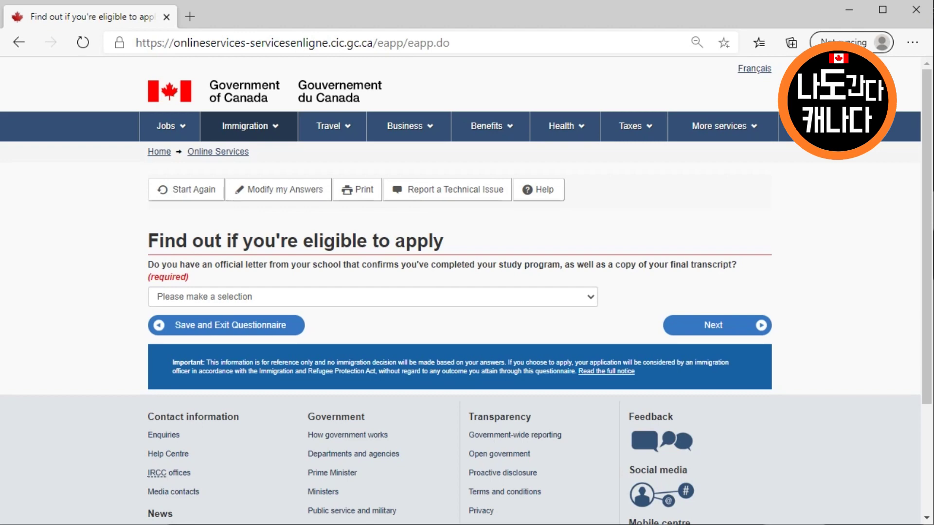
Answer Yes to having the school completion letter and transcript
click(373, 296)
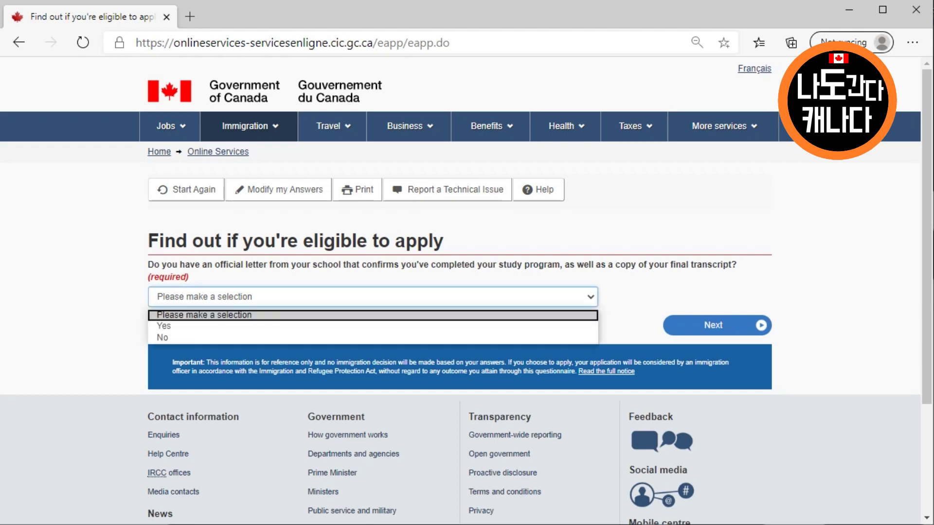
key(Return)
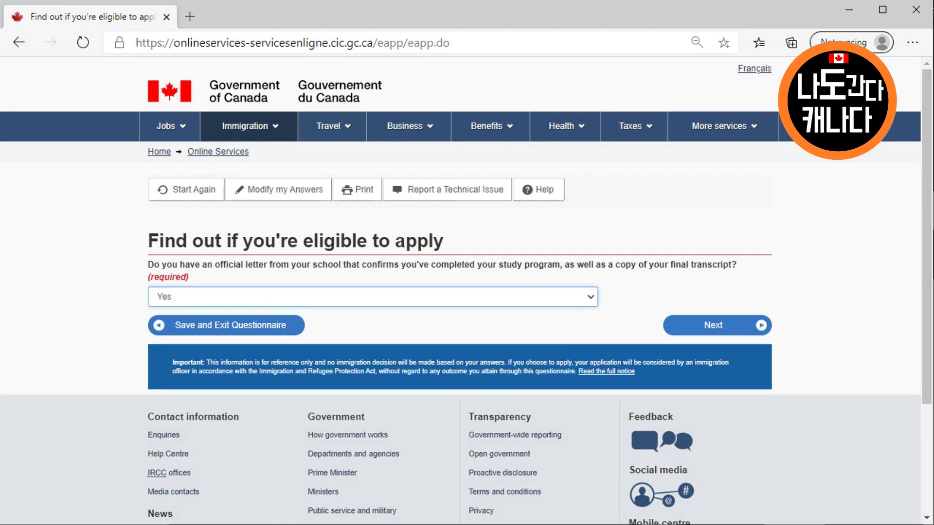
key(Tab)
key(Return)
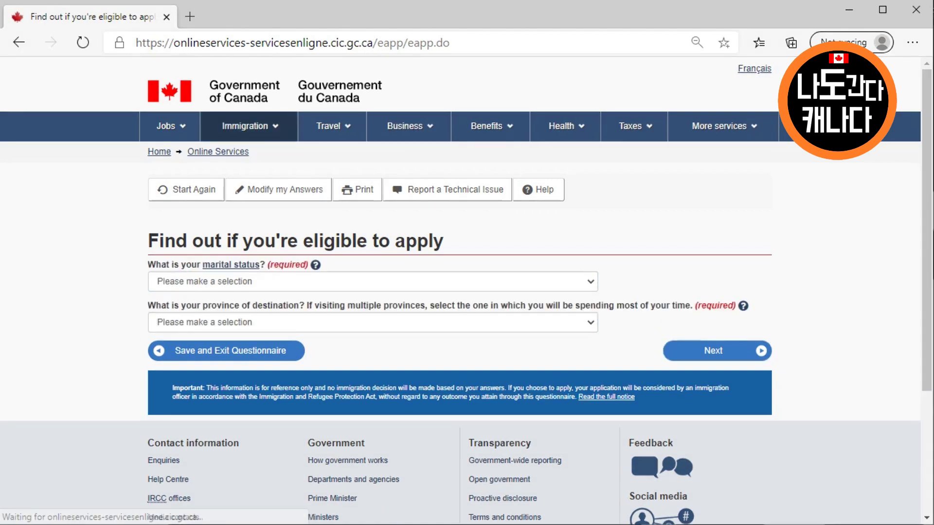
Set marital status to Never Married/Single and destination province to British Columbia, then view results
key(alt+Down)
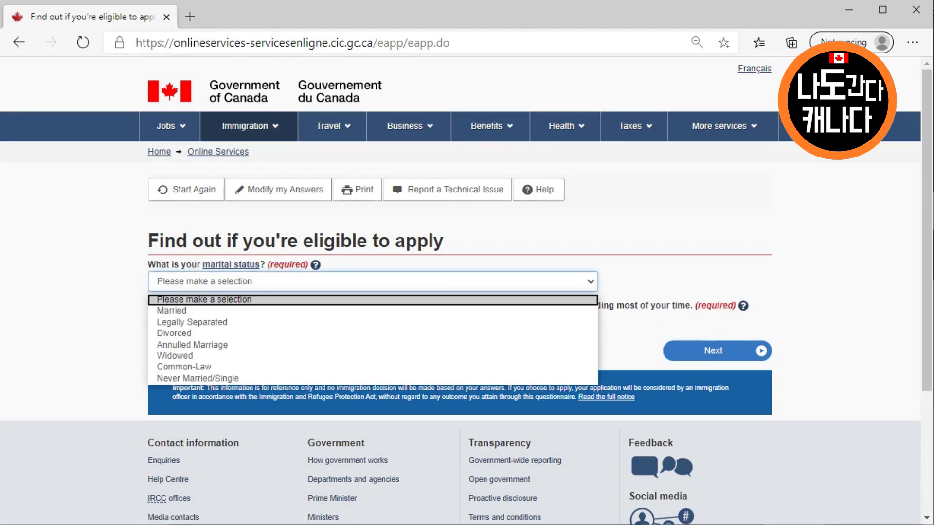
key(Down)
key(Down)
key(Down)
key(Down)
key(Down)
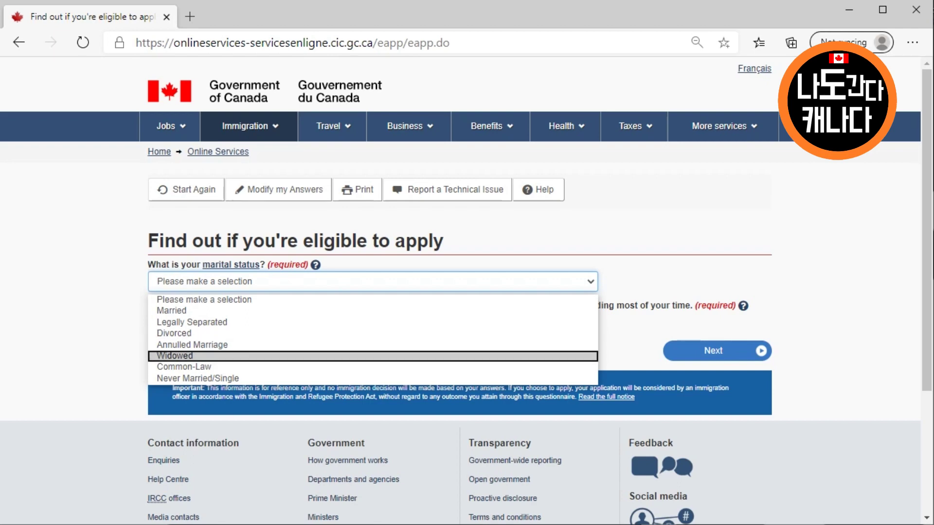
key(Down)
key(Down)
key(Return)
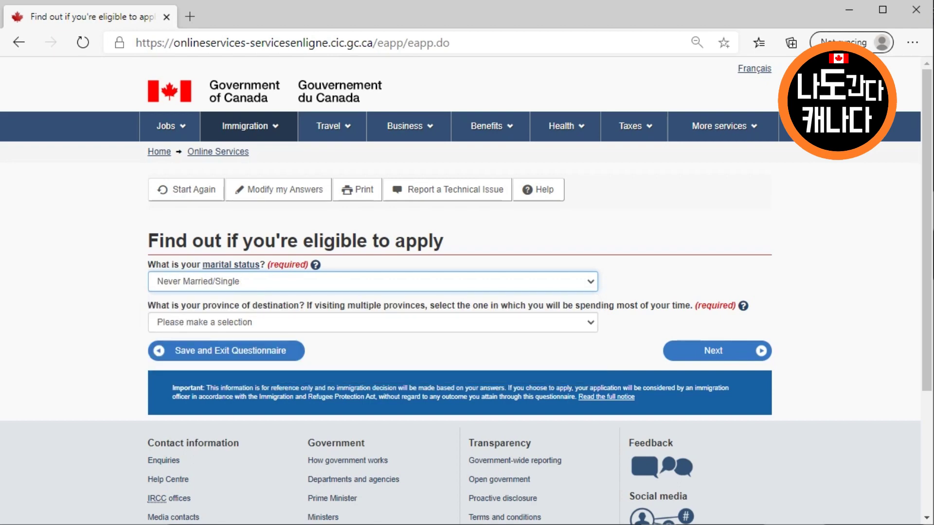
key(Tab)
key(alt+Down)
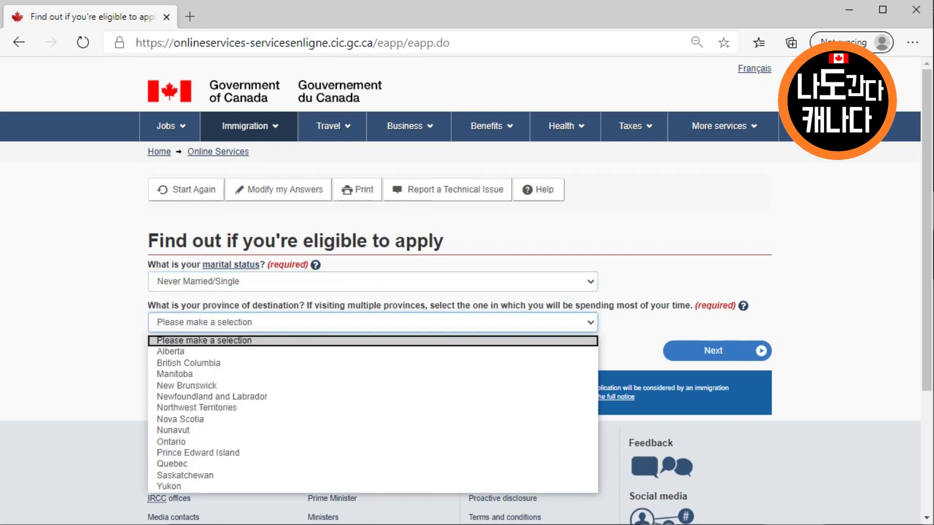
key(Down)
key(Down)
key(Return)
key(Tab)
key(Return)
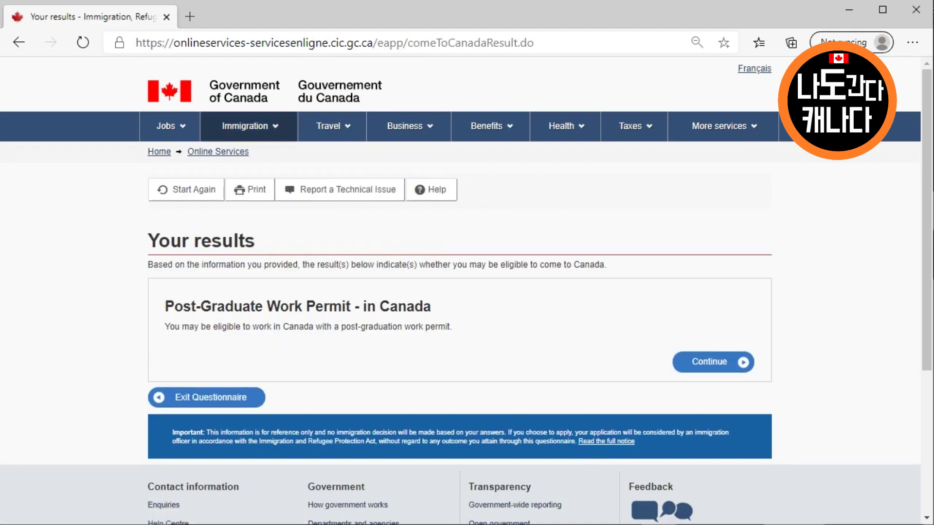
Continue from the work-permit results through the 'Create your personal checklist' introduction
key(Tab)
key(Tab)
key(Tab)
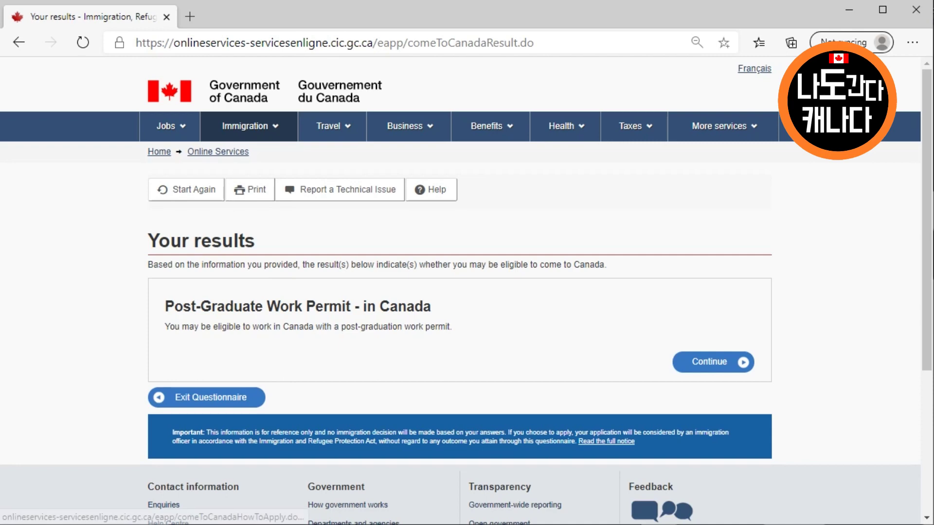
key(Return)
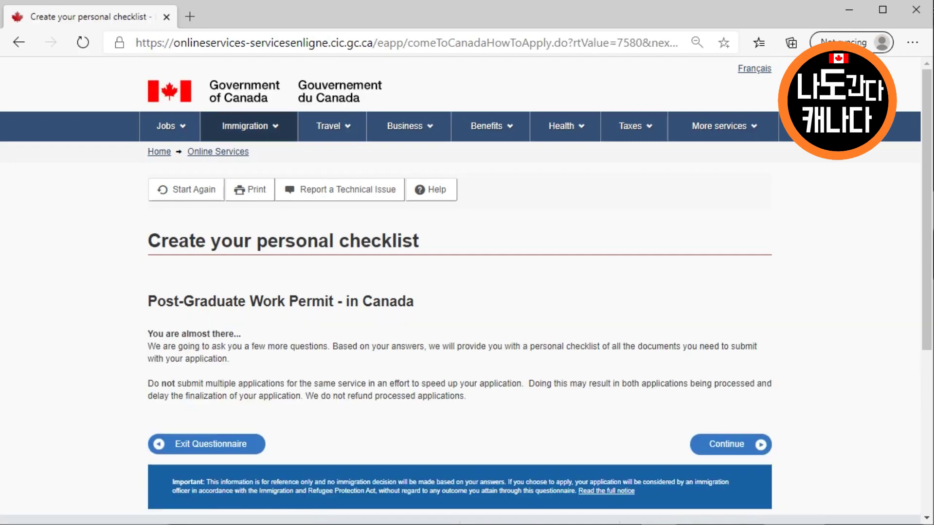
key(Tab)
key(Tab)
key(Tab)
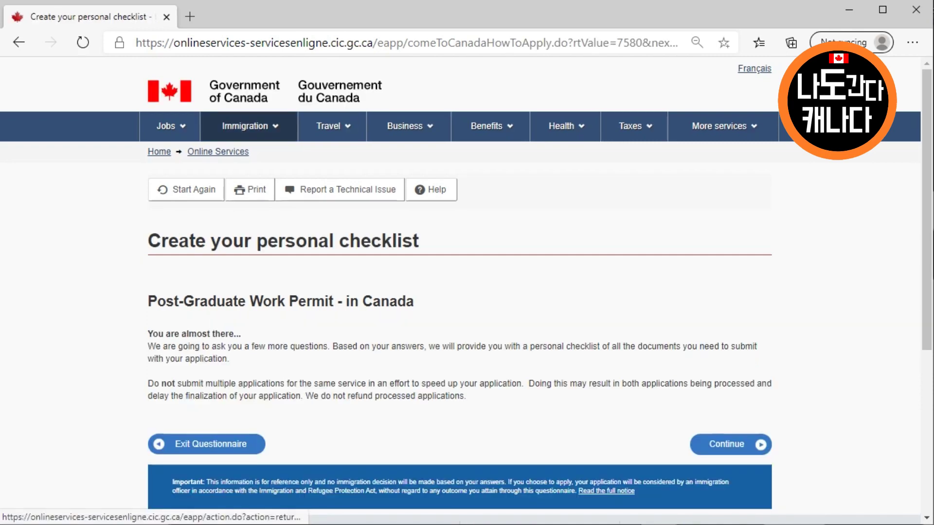
key(Return)
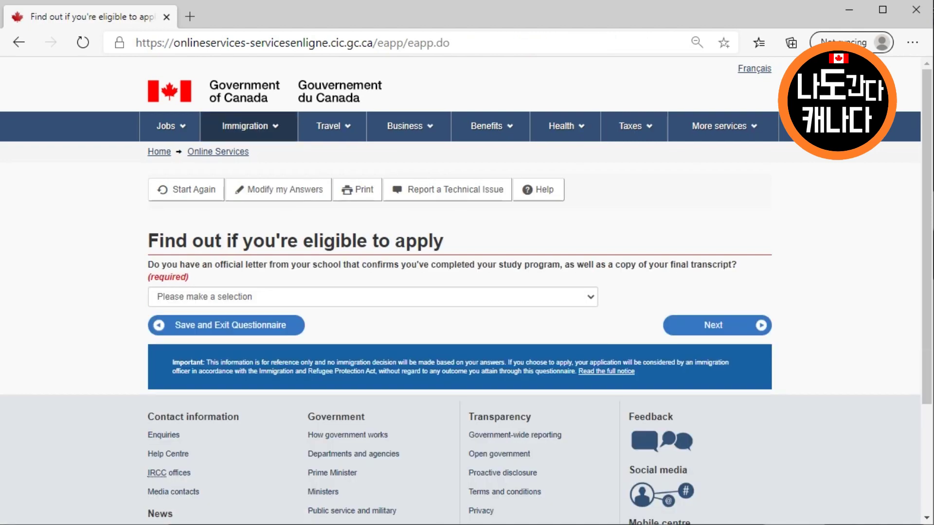
Answer Yes to having the school completion letter and final transcript
key(alt+Down)
key(Down)
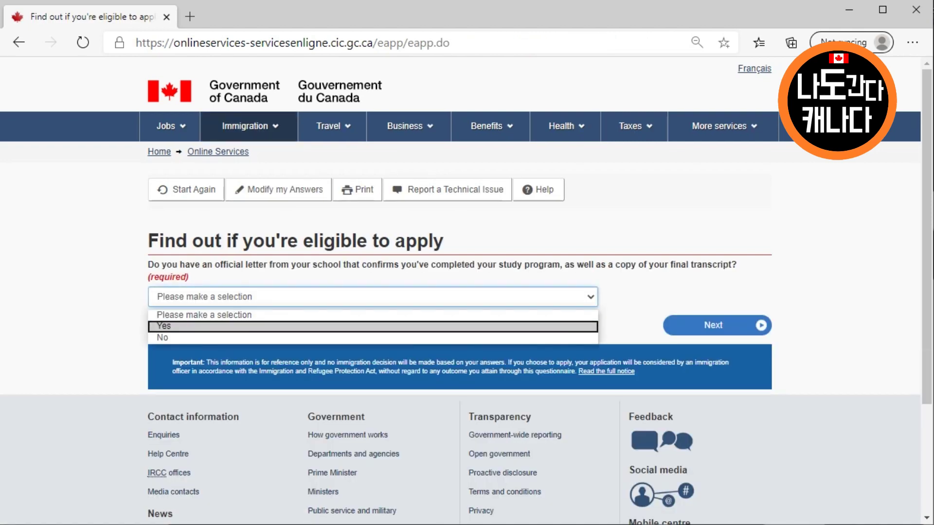
key(Return)
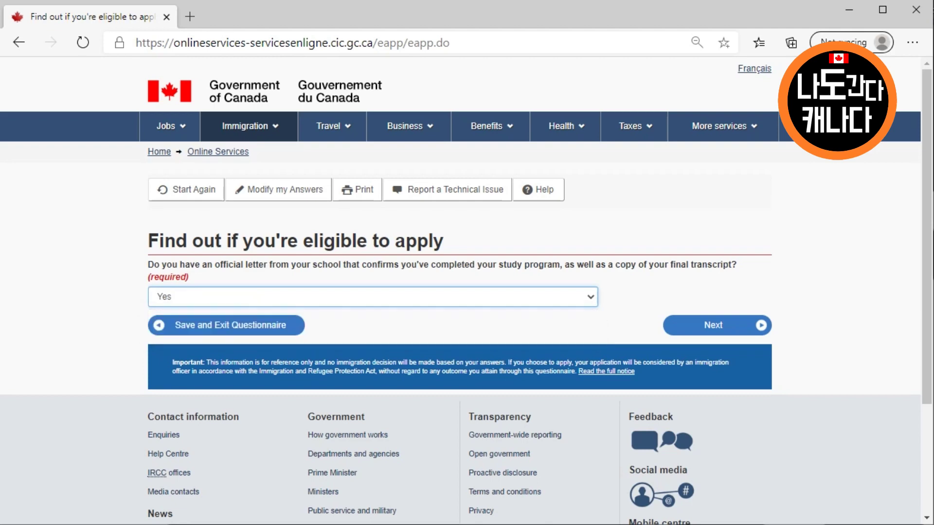
key(Tab)
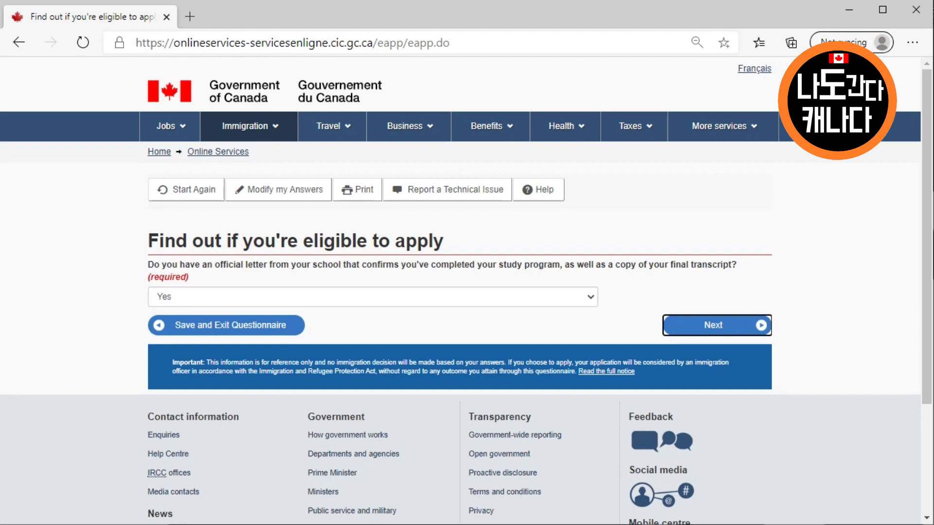
key(Return)
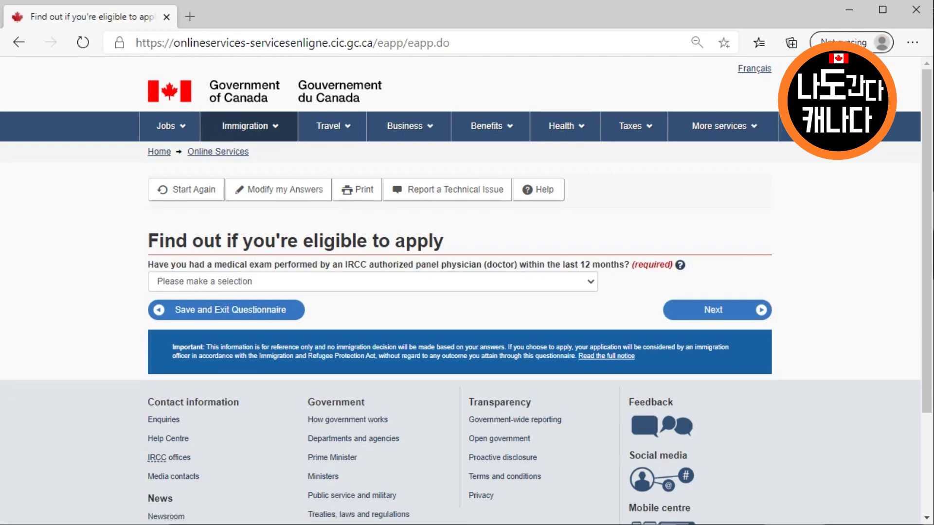
Answer No to having had a medical exam and No to the designated-country question
click(372, 282)
click(373, 323)
key(Tab)
key(Return)
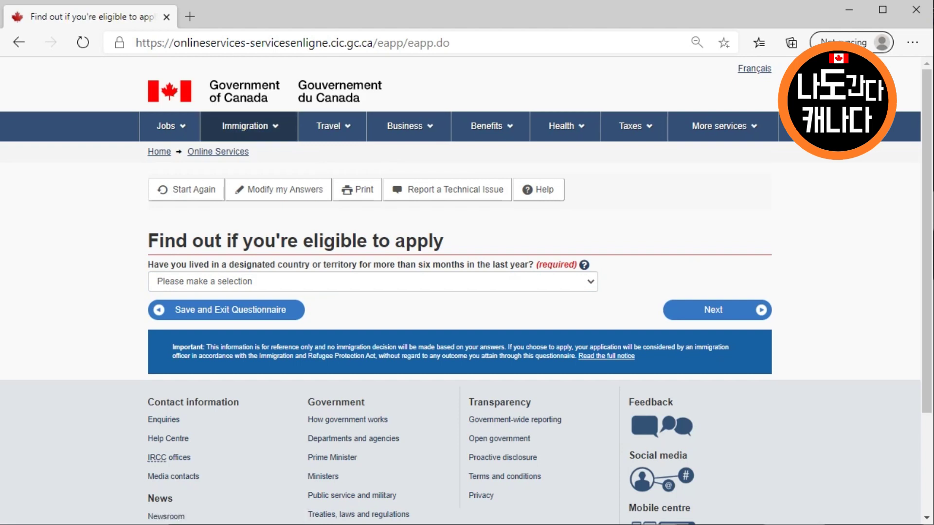
key(alt+Down)
key(Down)
key(Down)
key(Return)
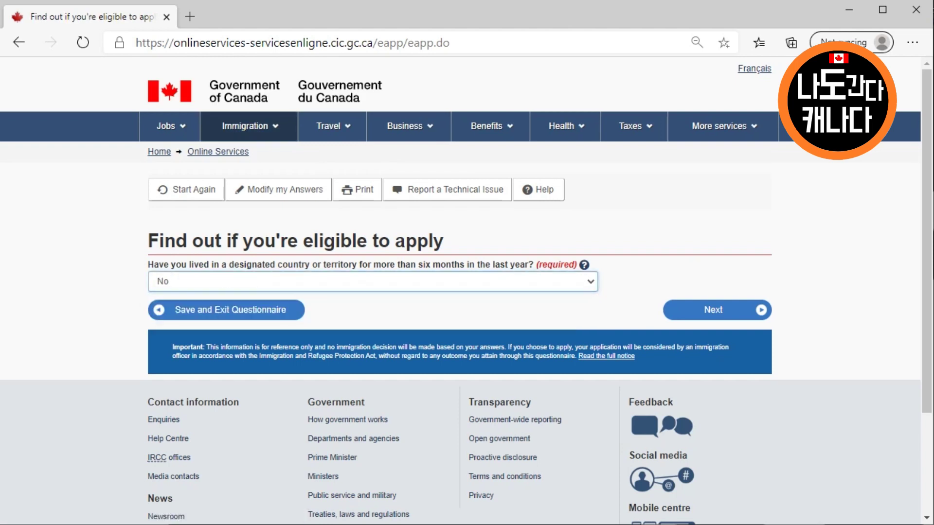
key(Tab)
key(Tab)
key(Return)
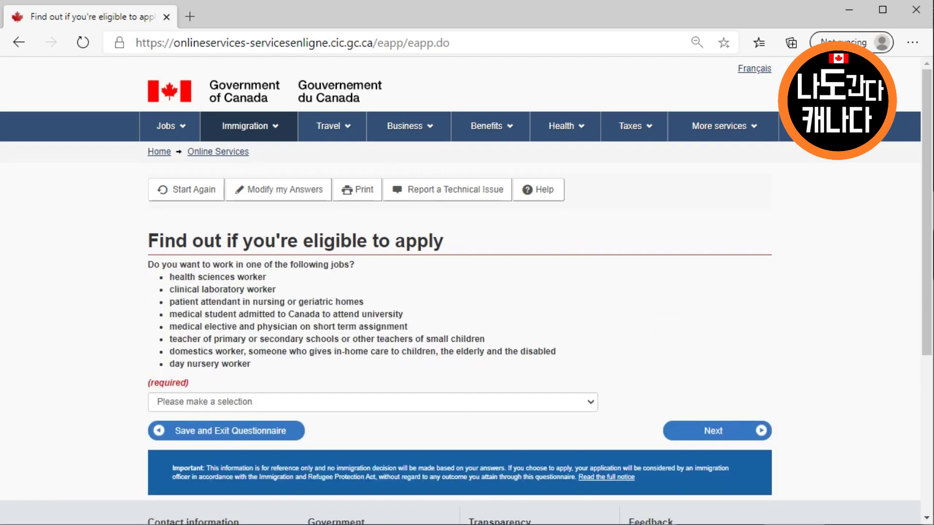
Answer No to the listed-jobs and family-member questions
click(373, 402)
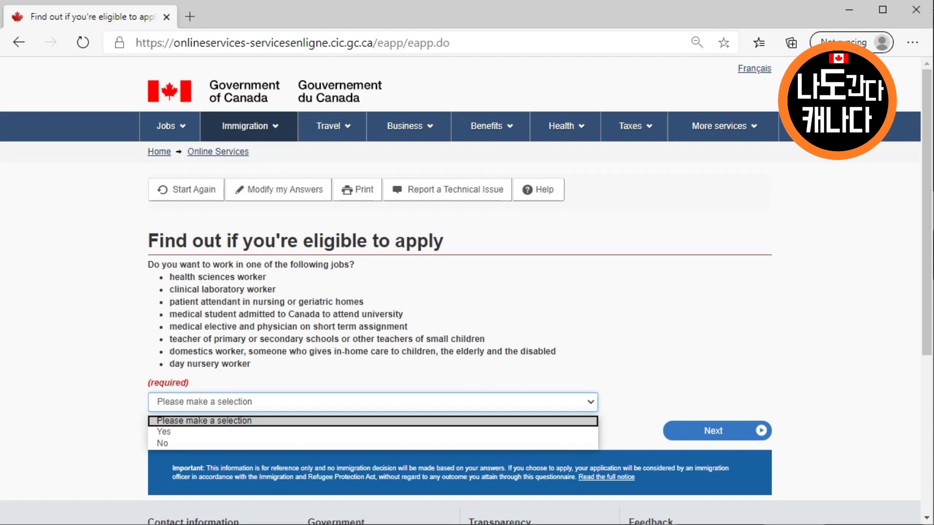
key(Down)
key(Down)
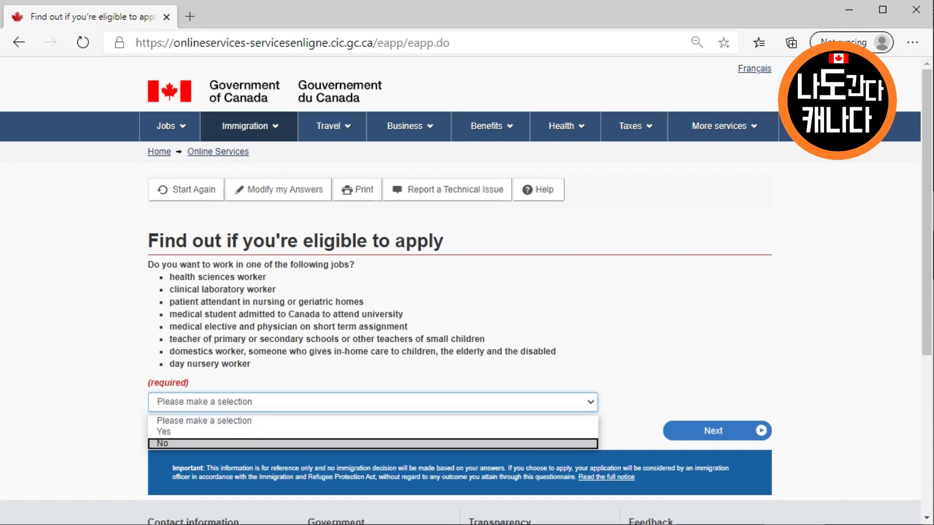
key(Return)
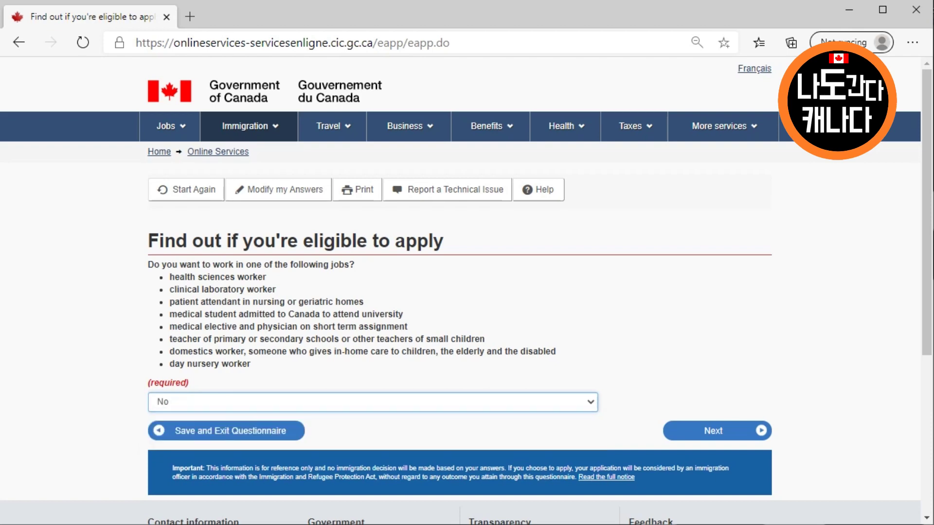
key(Tab)
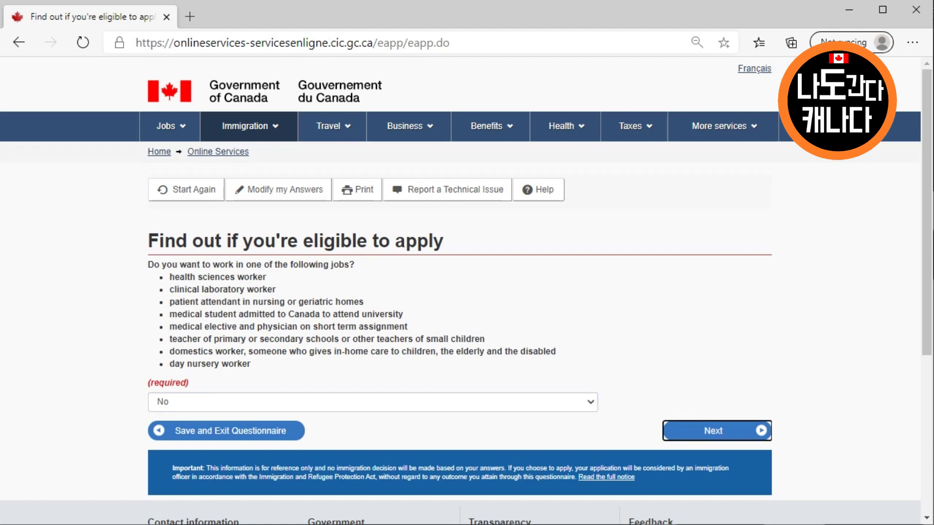
key(Return)
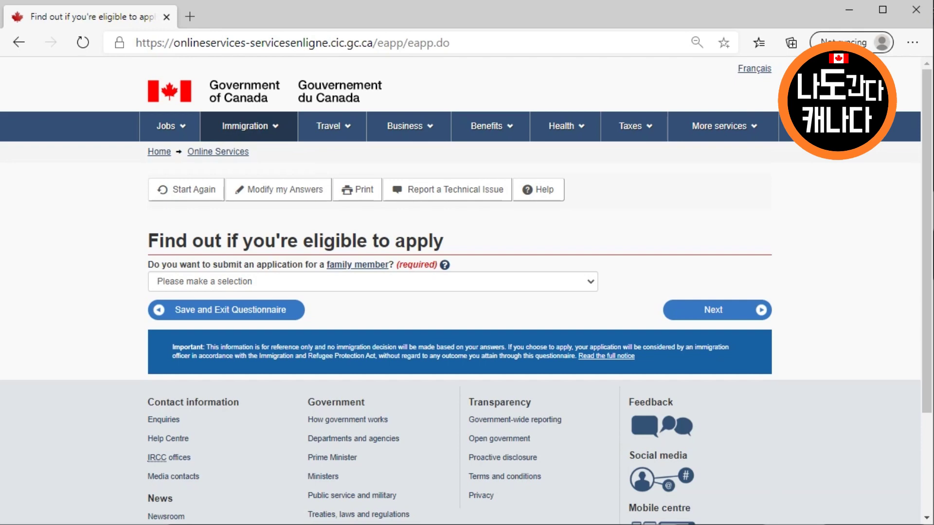
key(alt+Down)
key(Down)
key(Down)
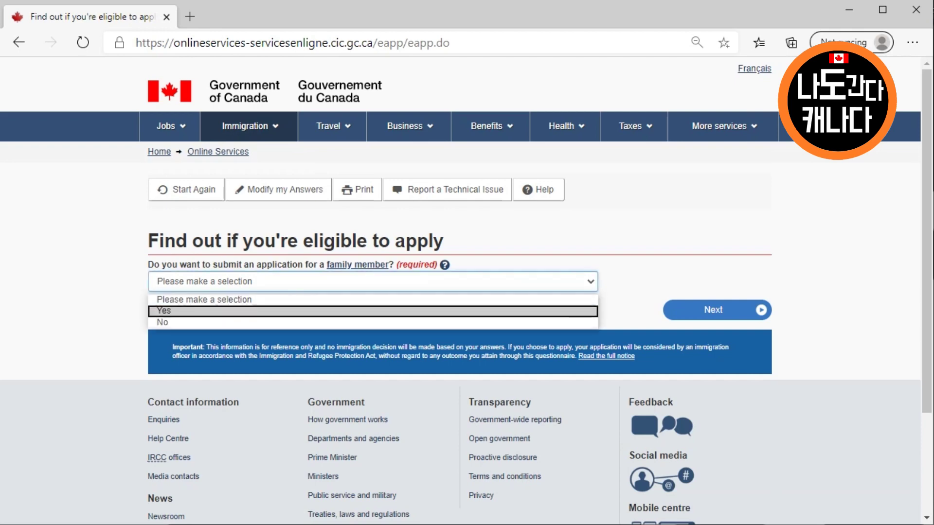
key(Return)
key(Tab)
key(Return)
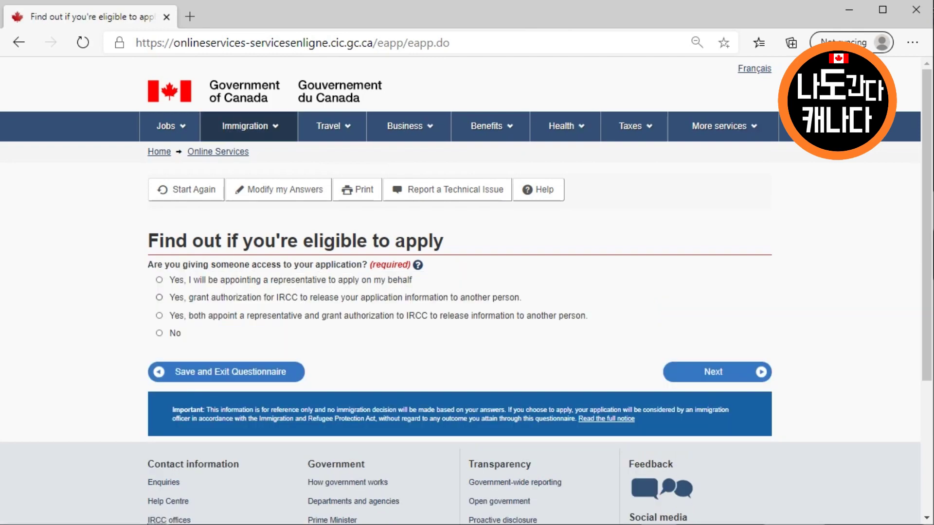
Answer No to giving someone access and No to previous biometrics
click(159, 333)
click(713, 372)
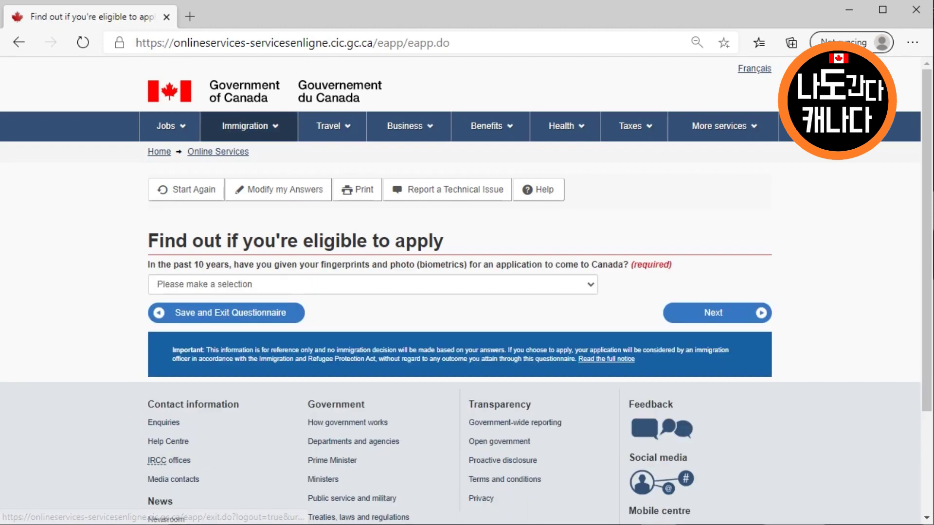
click(372, 285)
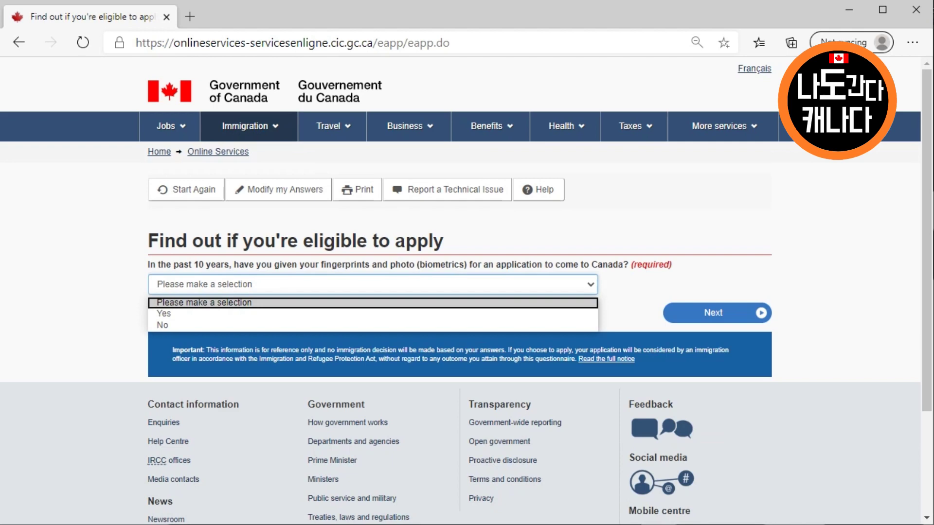
key(Down)
key(Down)
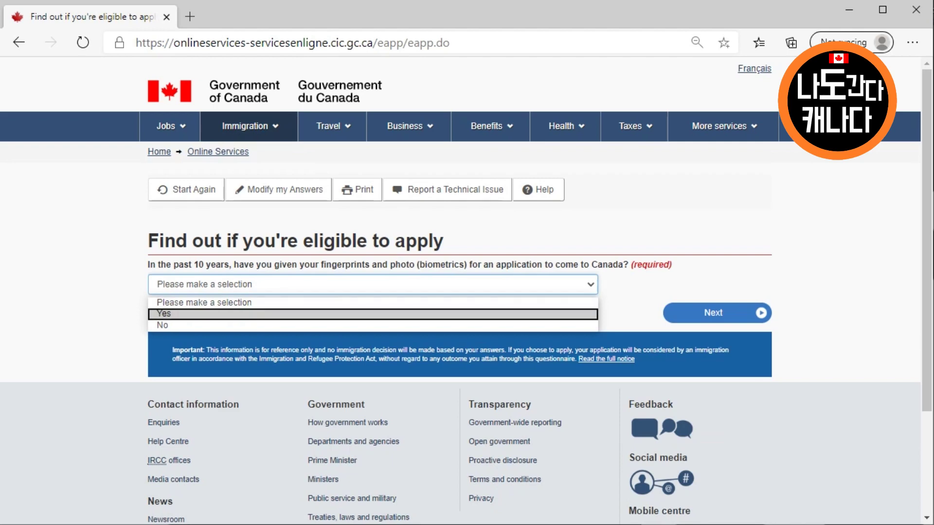
key(Return)
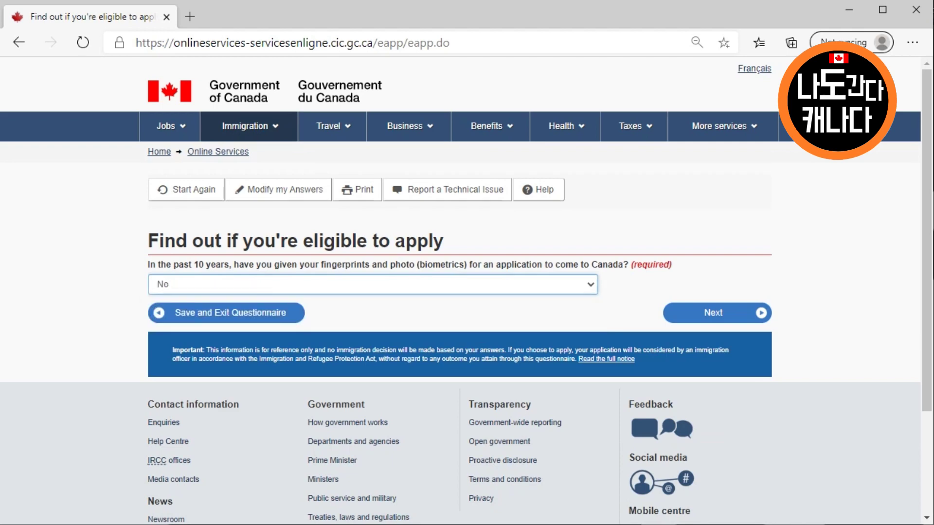
key(Tab)
key(Return)
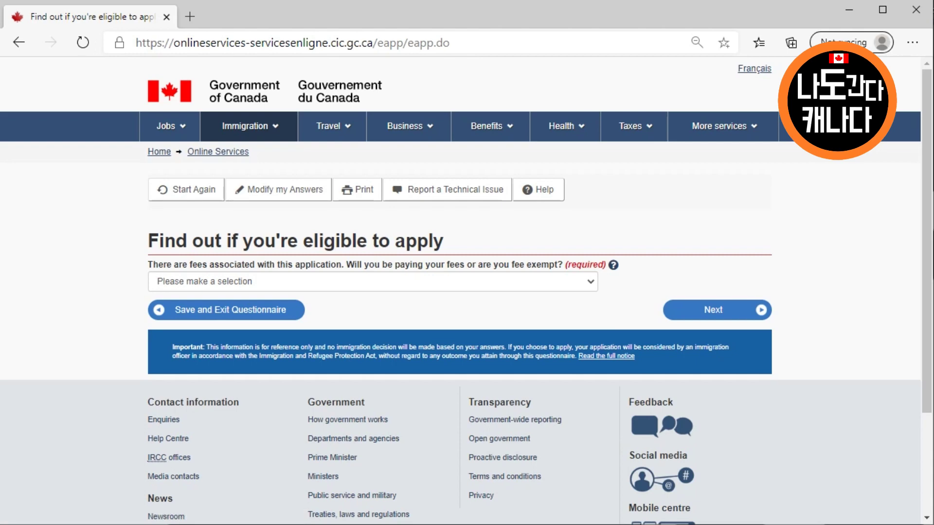
Answer 'Yes, I will be paying' to the application fees question
click(372, 281)
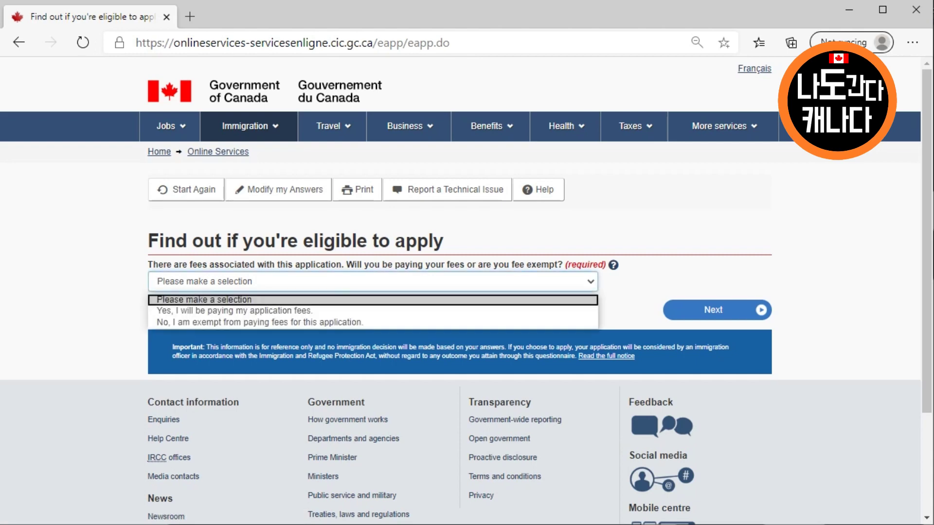
key(Escape)
click(372, 282)
key(Down)
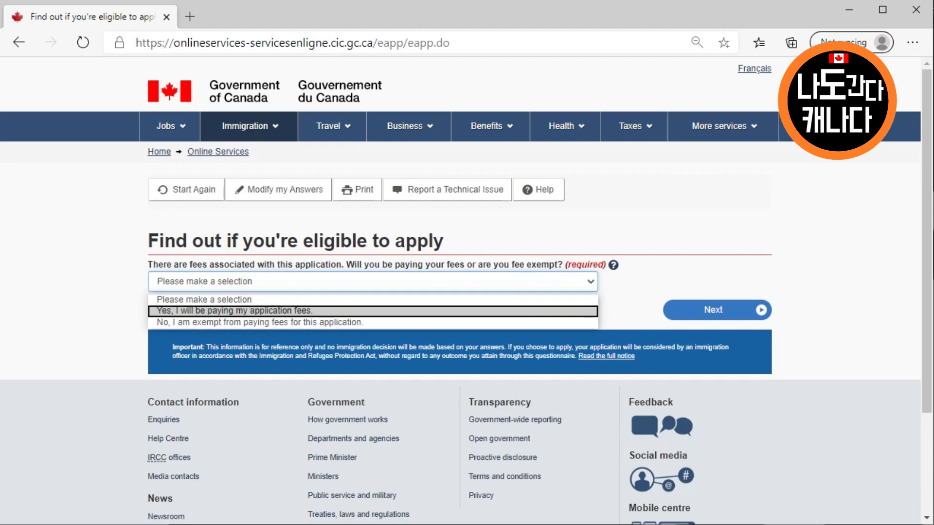
key(Return)
click(717, 309)
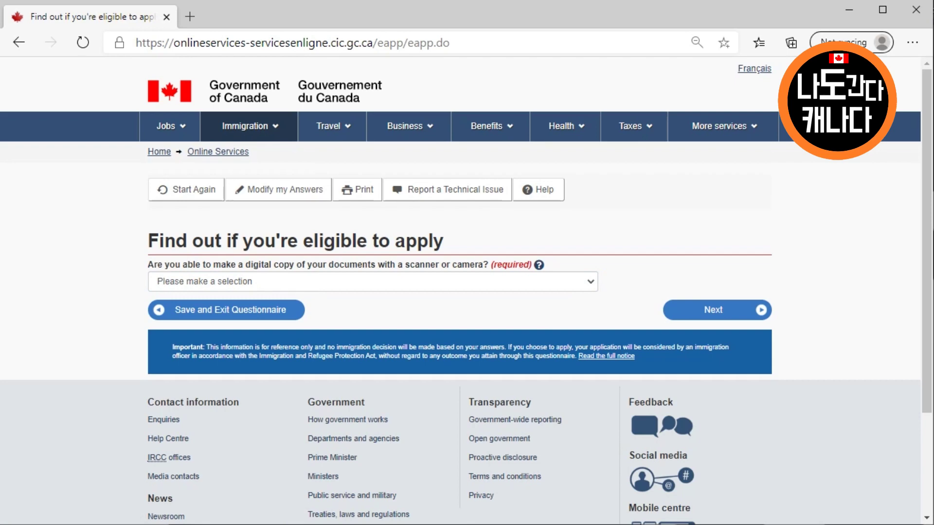
Answer Yes to making digital copies and paying fees online, then submit for review
click(372, 282)
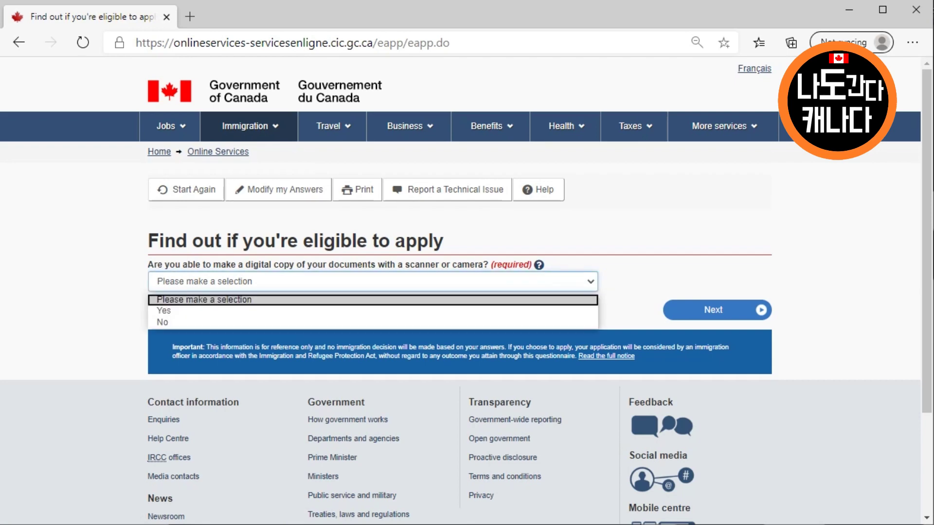
click(372, 311)
click(713, 310)
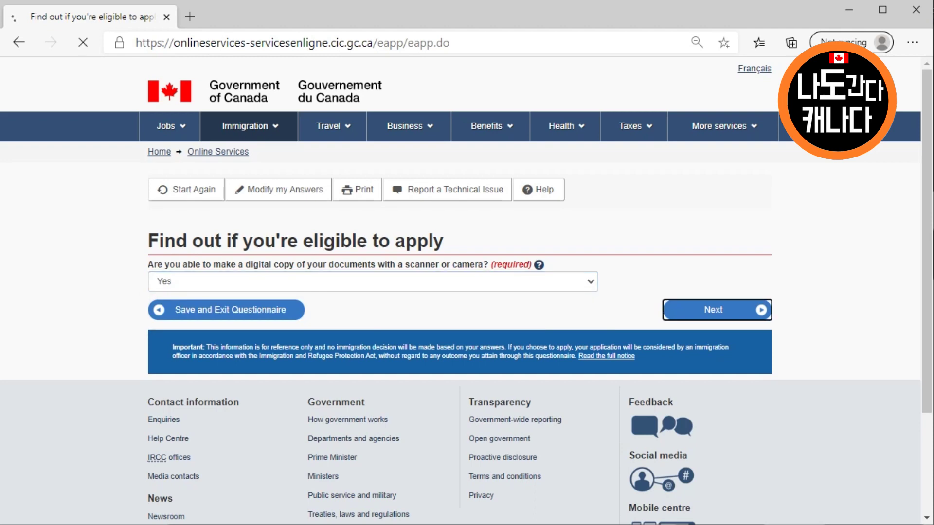
click(373, 293)
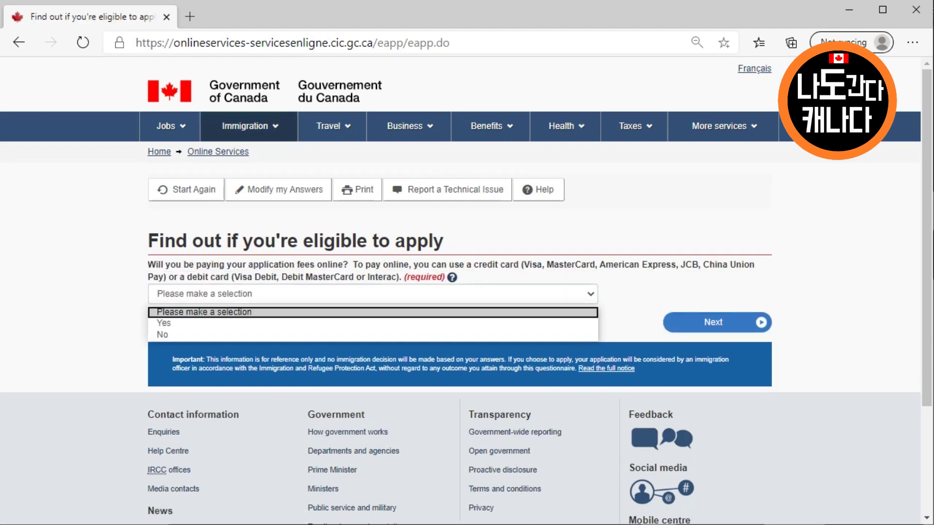
key(Down)
key(Down)
key(Up)
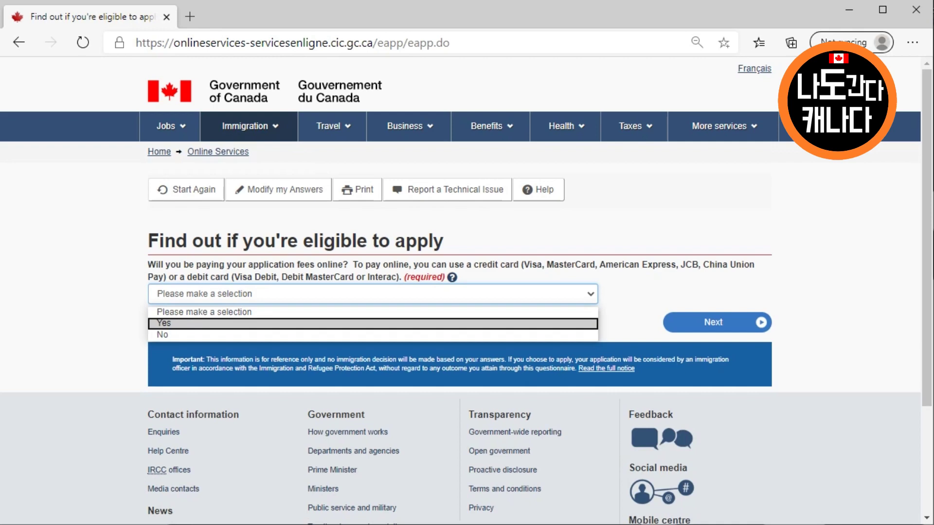
key(Return)
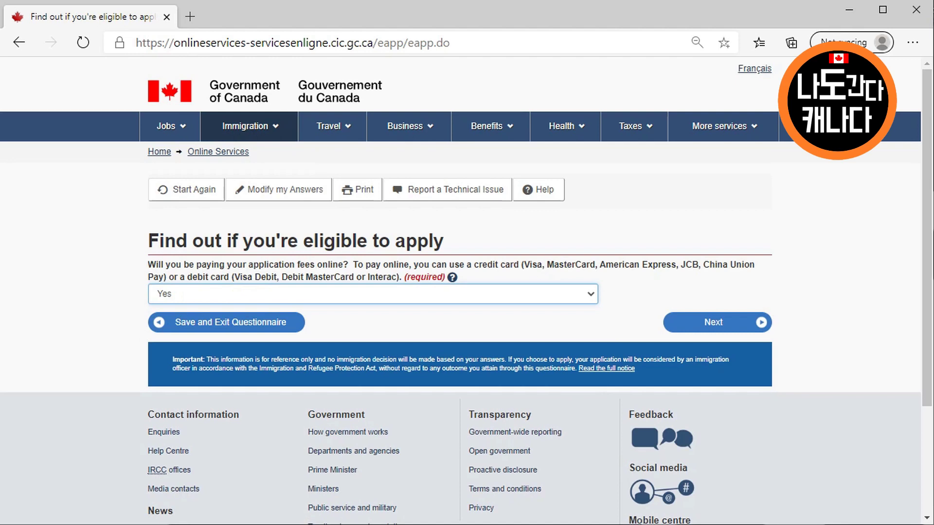
click(713, 322)
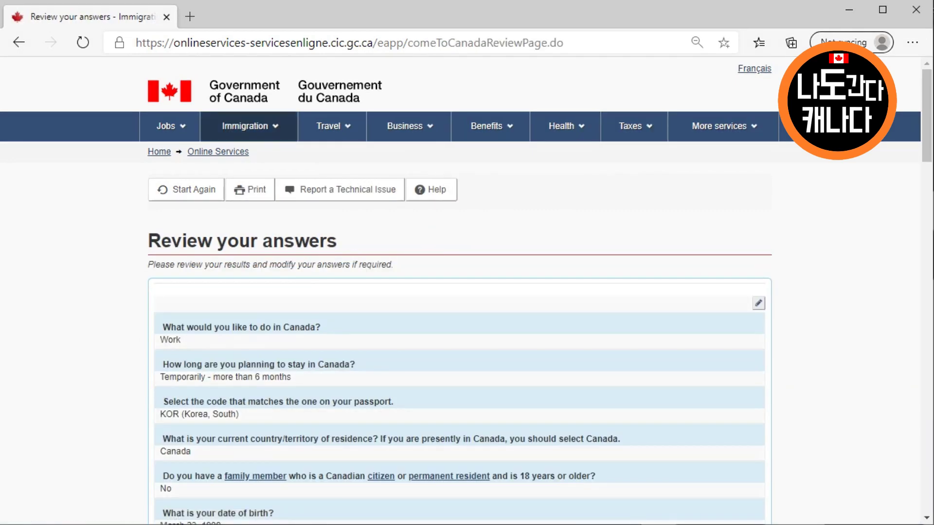
Accept the reviewed questionnaire answers and read through the Submitting your application steps
scroll(459, 292, down, 15)
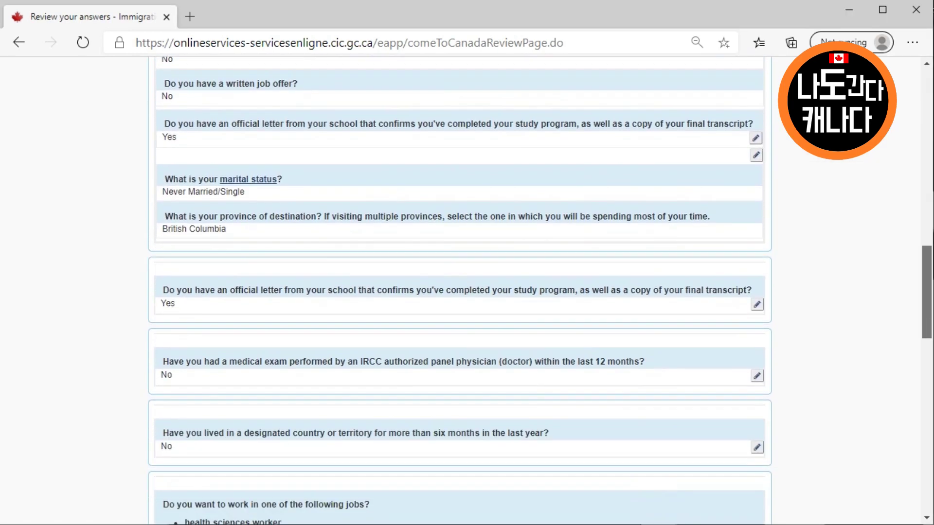
scroll(460, 292, down, 13)
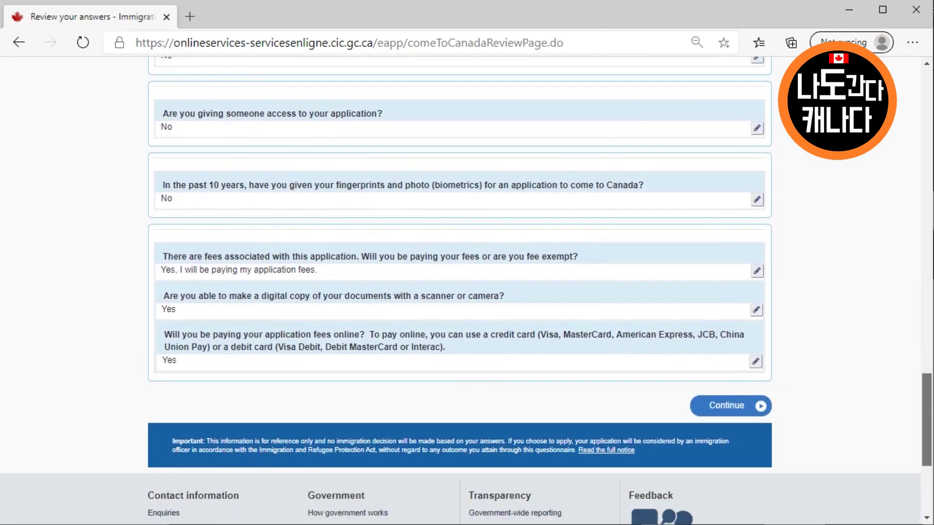
click(727, 405)
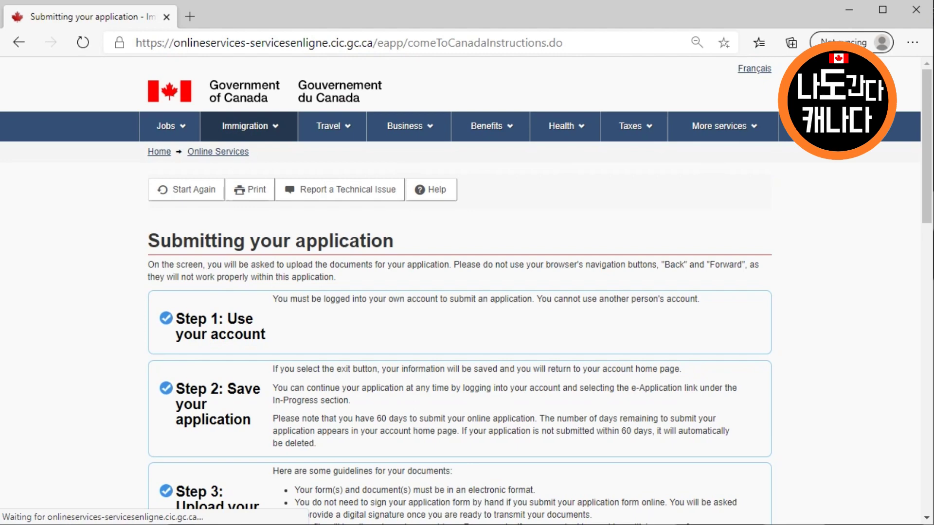
scroll(460, 292, down, 2)
scroll(459, 292, down, 3)
scroll(460, 292, down, 6)
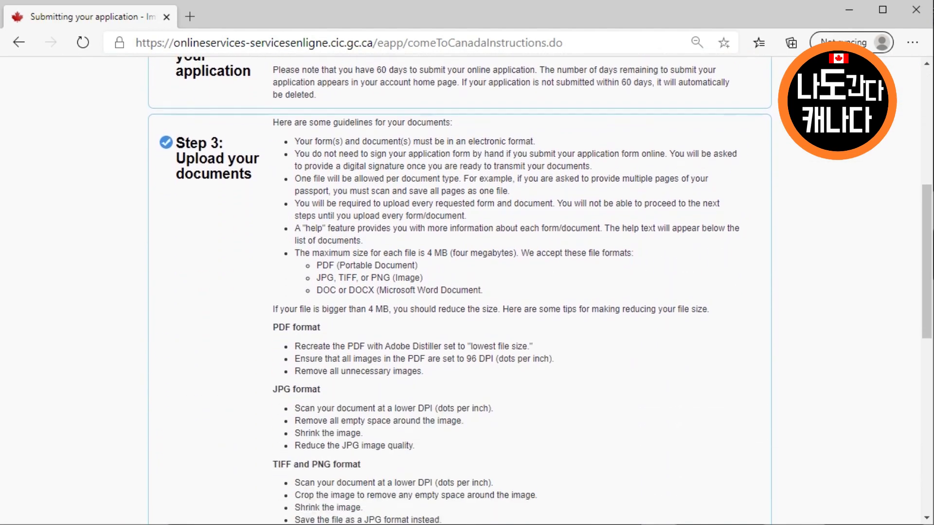
scroll(460, 292, down, 3)
Continue to the document checklist, review it, and open the IMM5710 form link's context menu
click(727, 426)
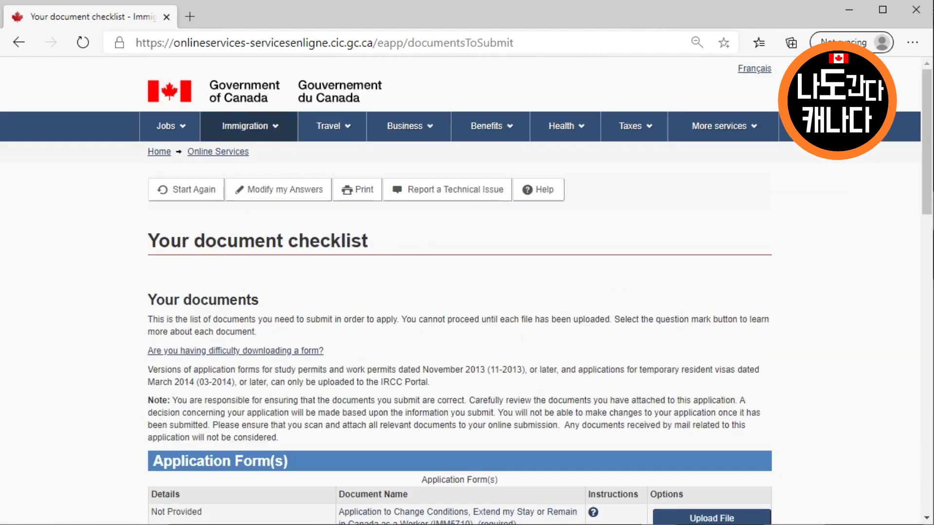
scroll(460, 292, down, 4)
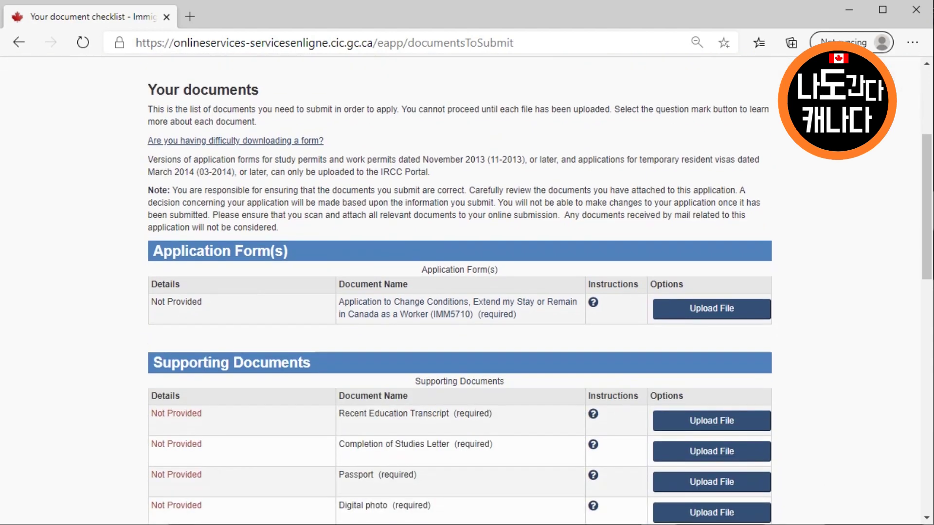
scroll(460, 292, down, 3)
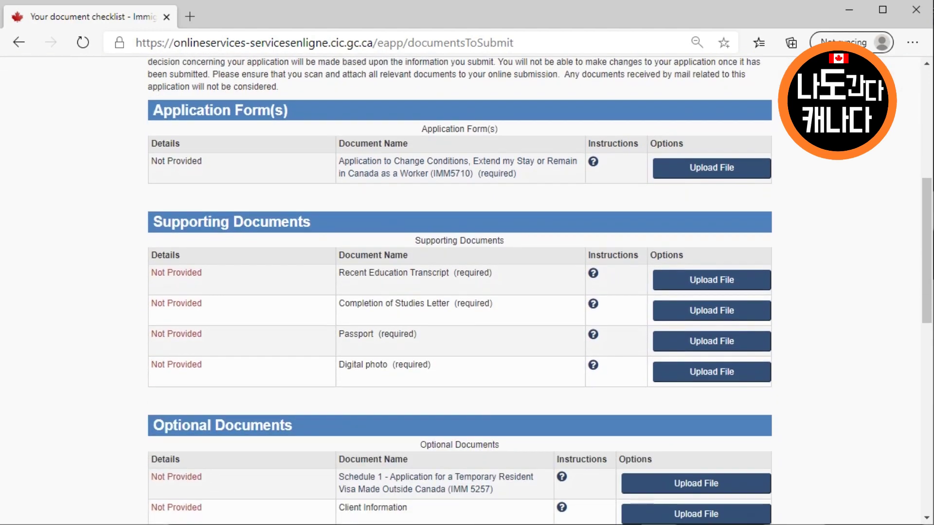
scroll(459, 292, down, 3)
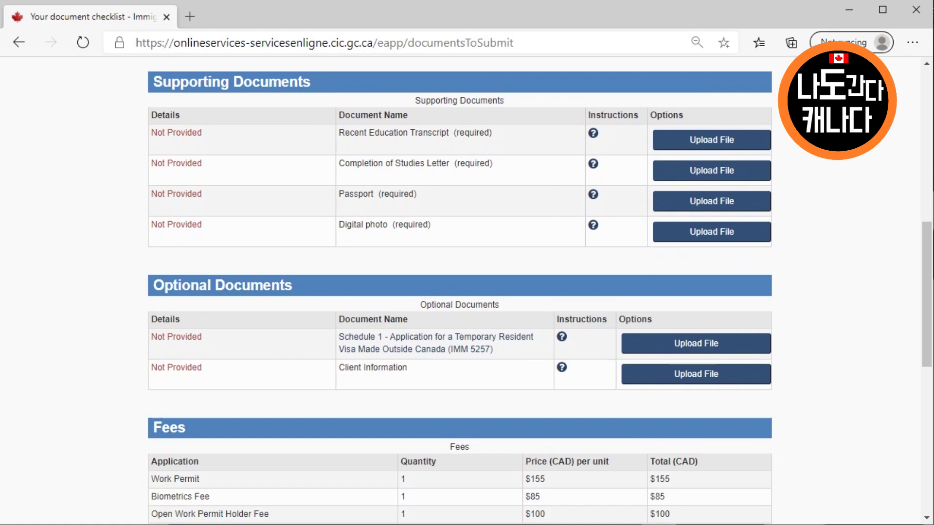
scroll(460, 292, down, 2)
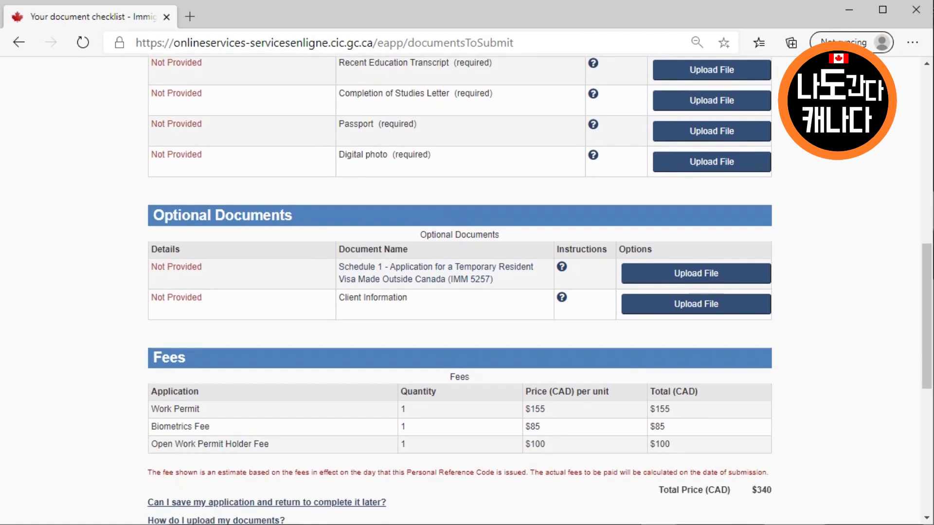
scroll(459, 292, down, 2)
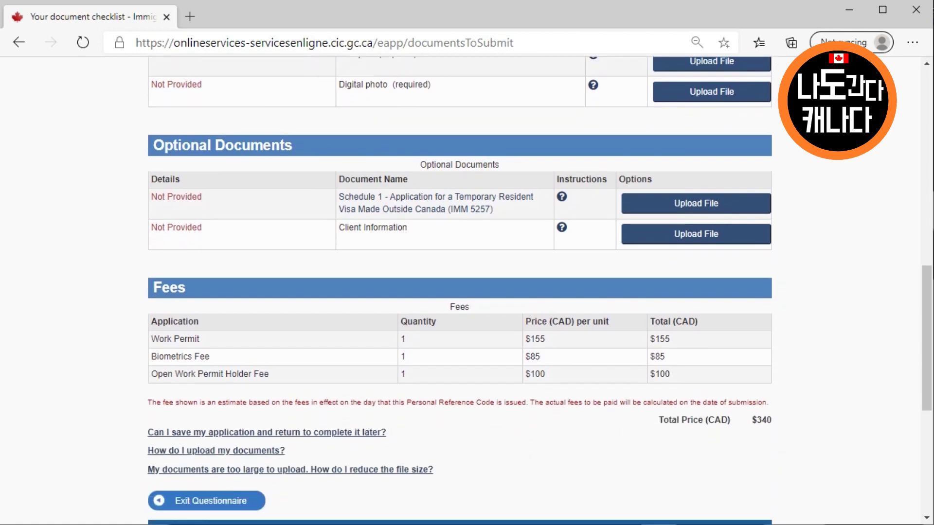
scroll(460, 291, up, 6)
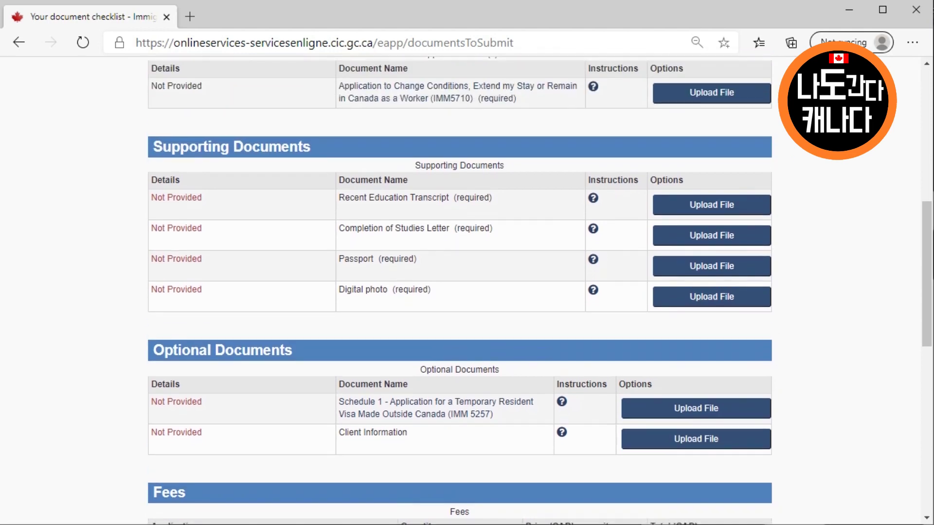
scroll(482, 233, up, 2)
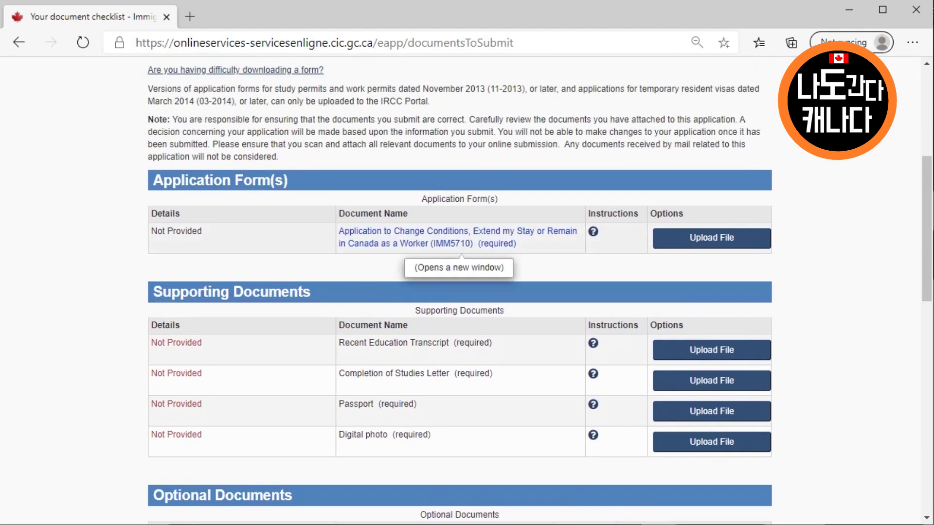
right_click(483, 234)
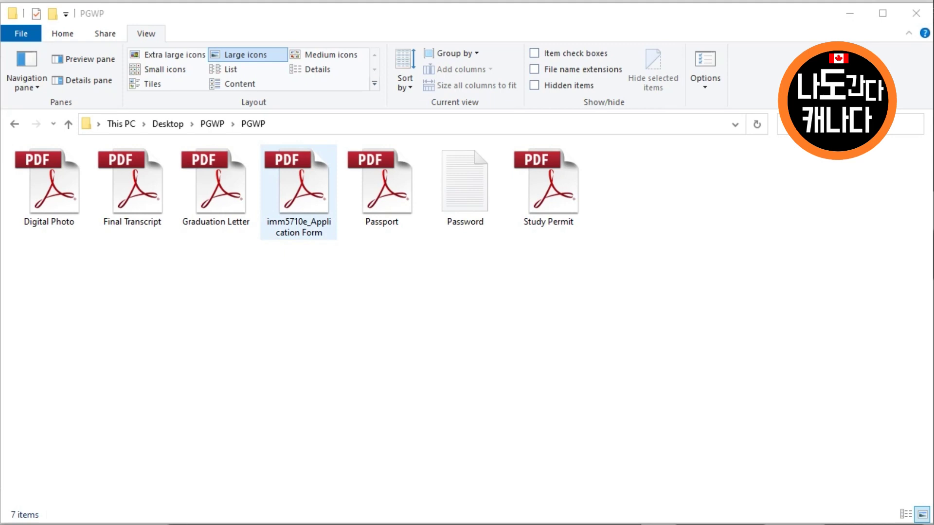
Select imm5710e_Application Form in the PGWP folder to open it in Acrobat
click(299, 190)
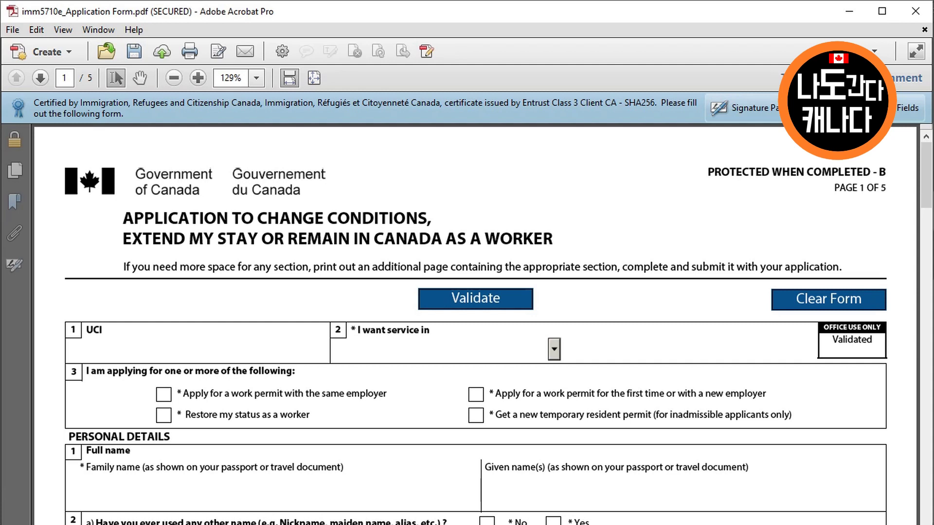
Enter the applicant's UCI, choose English service, and tick first-time or new-employer work permit
text(9000)
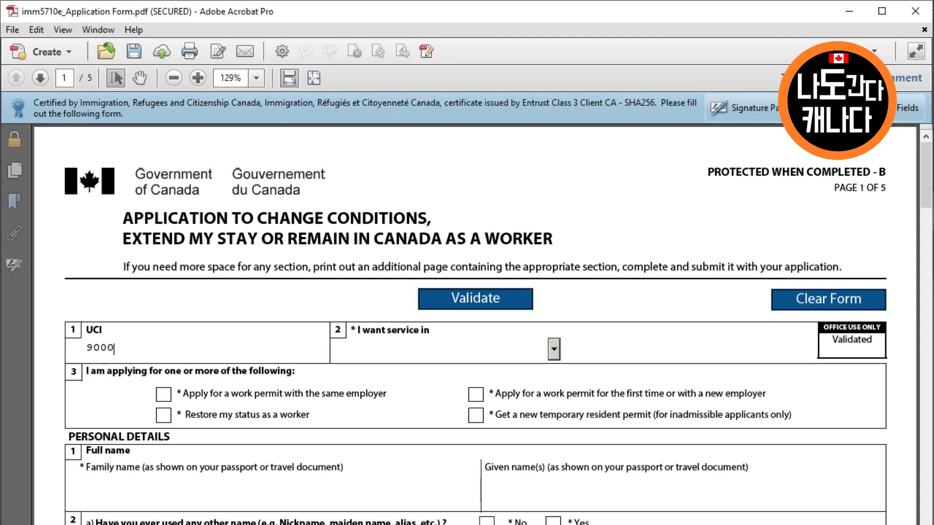
text(4000)
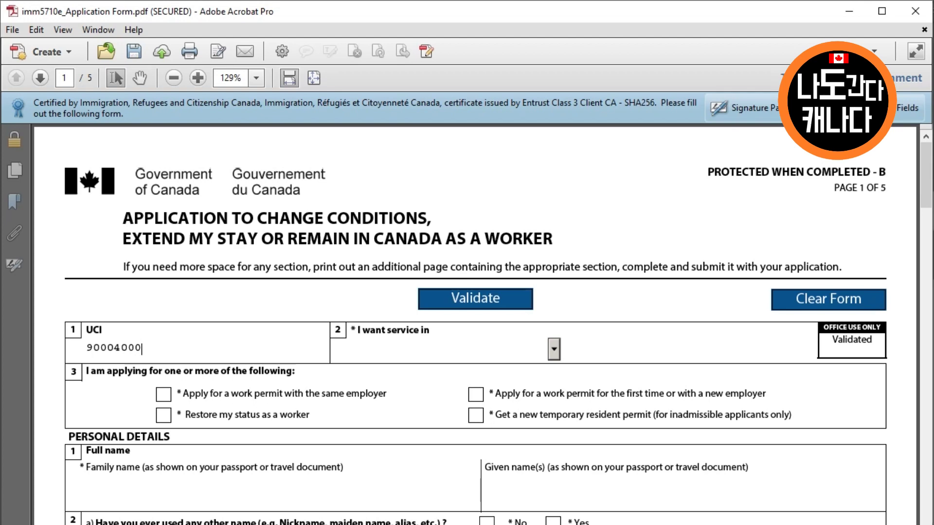
key(Tab)
key(Down)
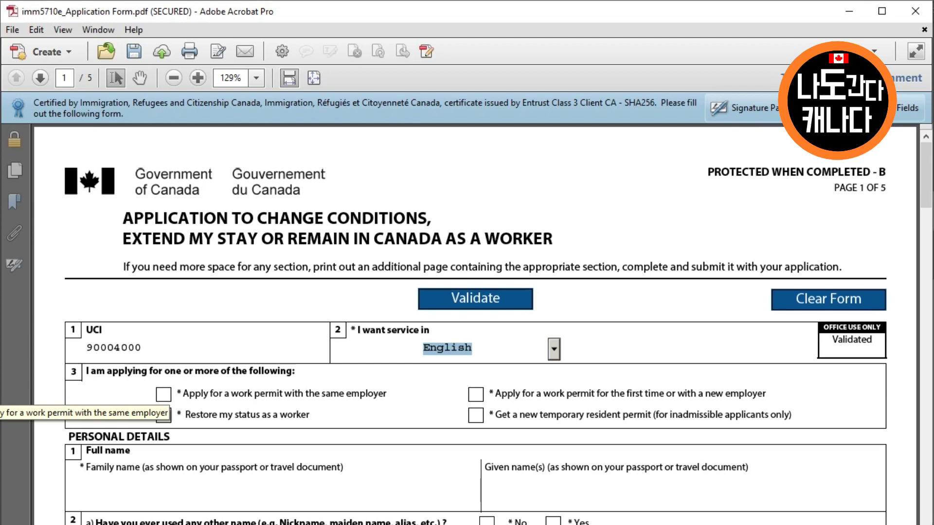
click(476, 394)
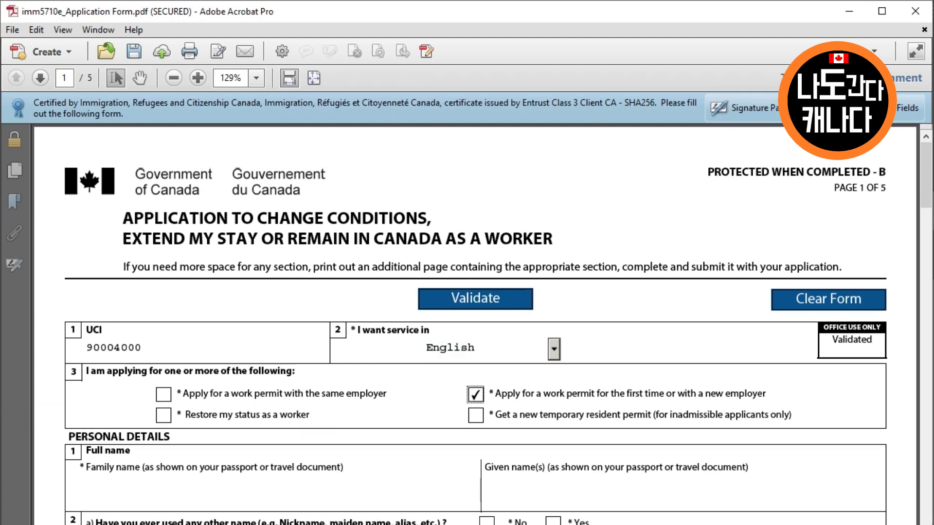
Enter the applicant's family and given names and answer No to other names
scroll(483, 324, down, 1)
key(Tab)
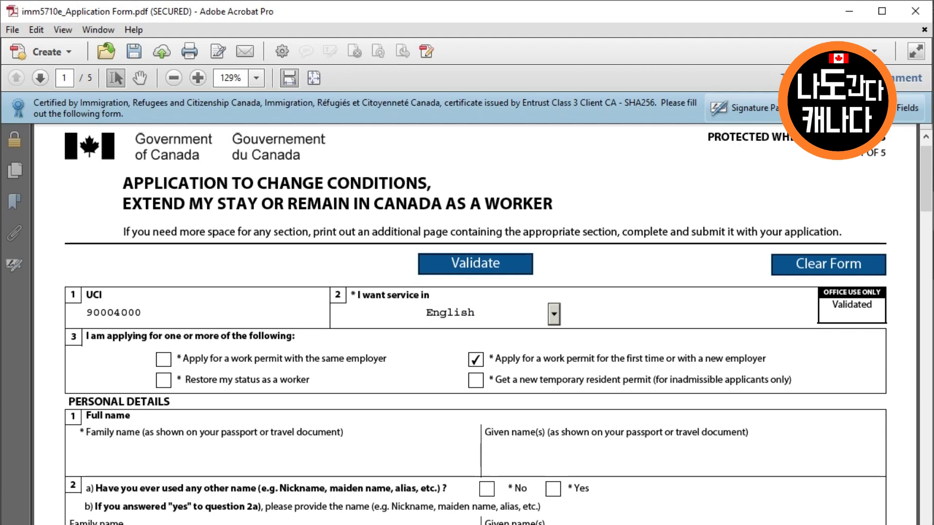
key(Tab)
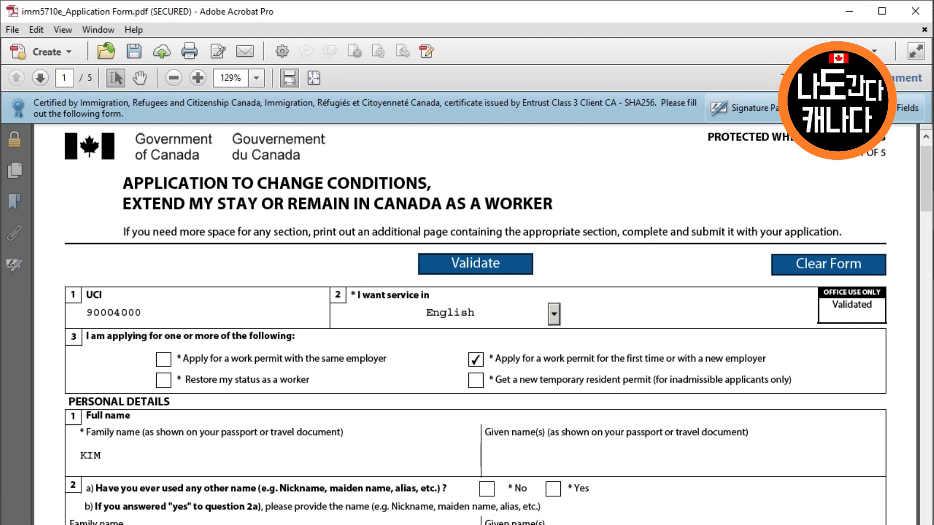
scroll(467, 321, down, 1)
scroll(467, 321, down, 1)
click(487, 419)
scroll(467, 321, down, 2)
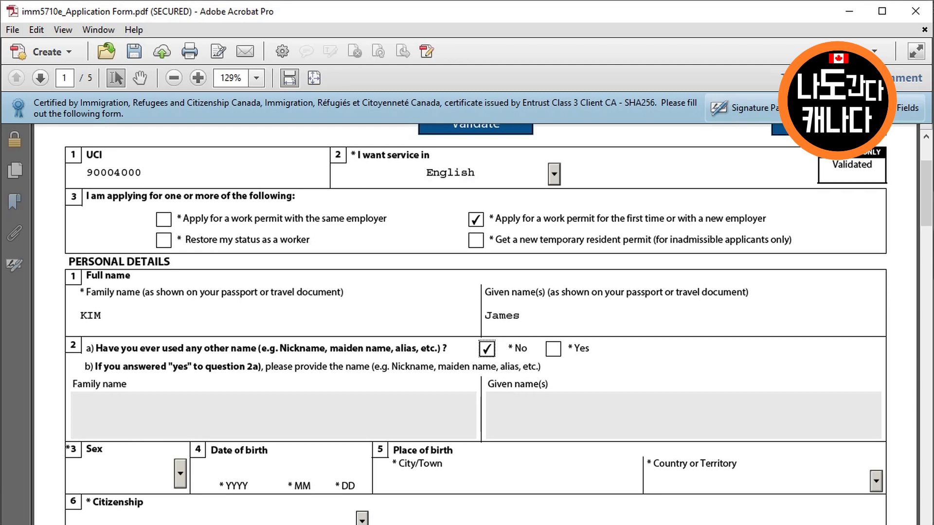
Set sex Male, born 1999-01-01 in Seoul, Korea, South, with Korean citizenship
key(Tab)
key(m)
key(Tab)
text(1999)
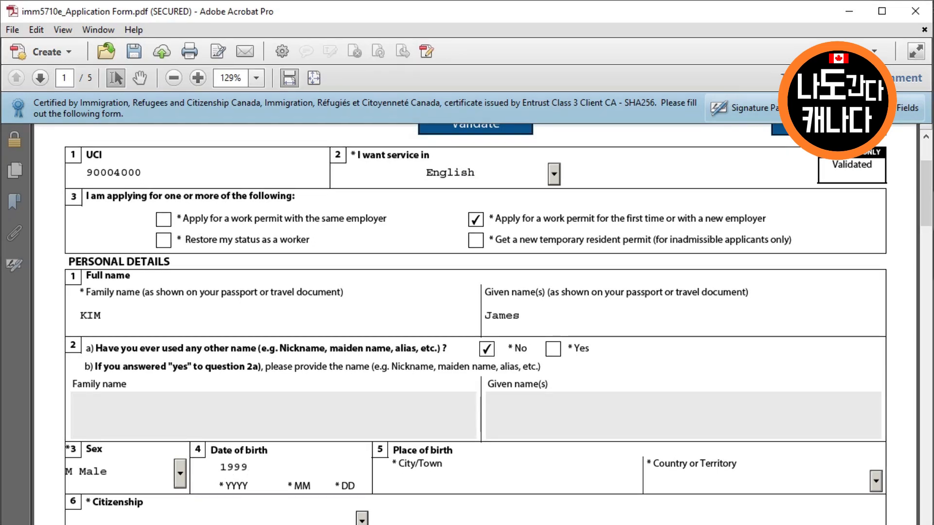
text(01)
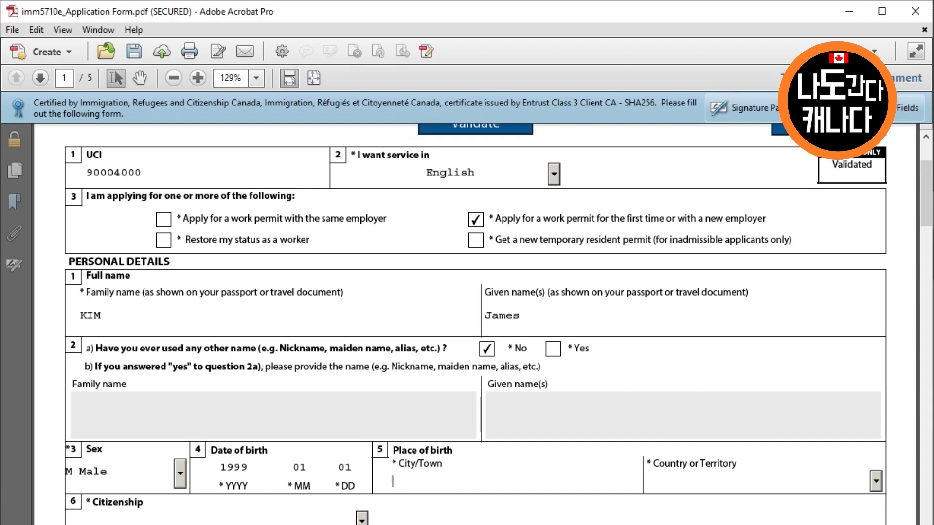
text(01Seoul)
key(Tab)
key(k)
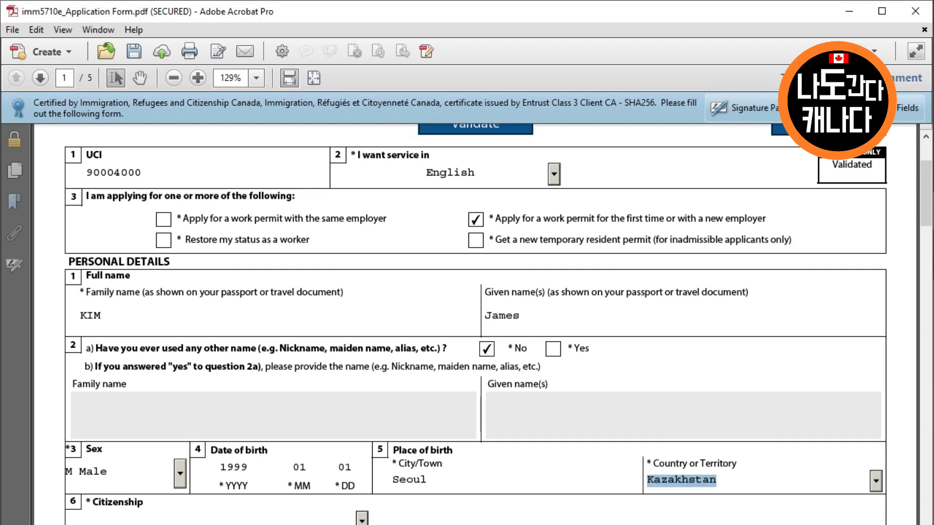
key(k)
key(k)
key(k)
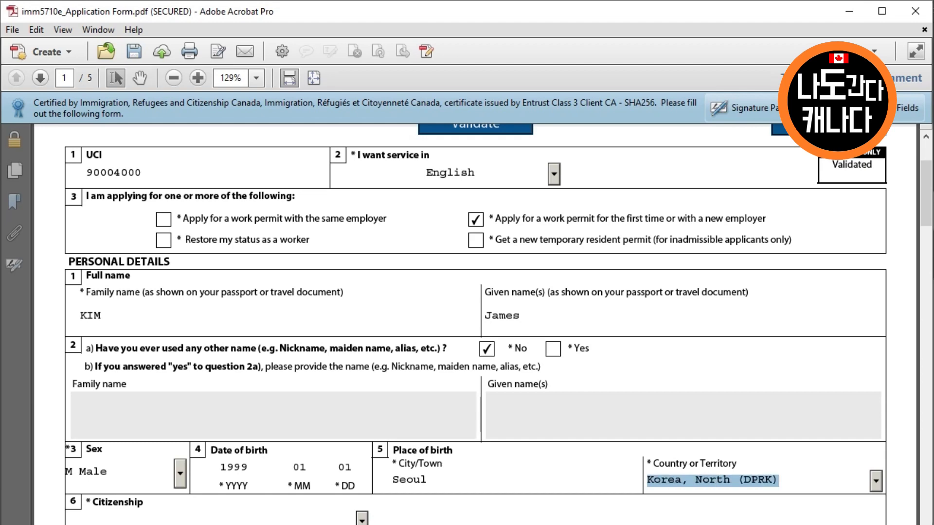
key(k)
key(Tab)
key(k)
key(k)
key(k)
key(k)
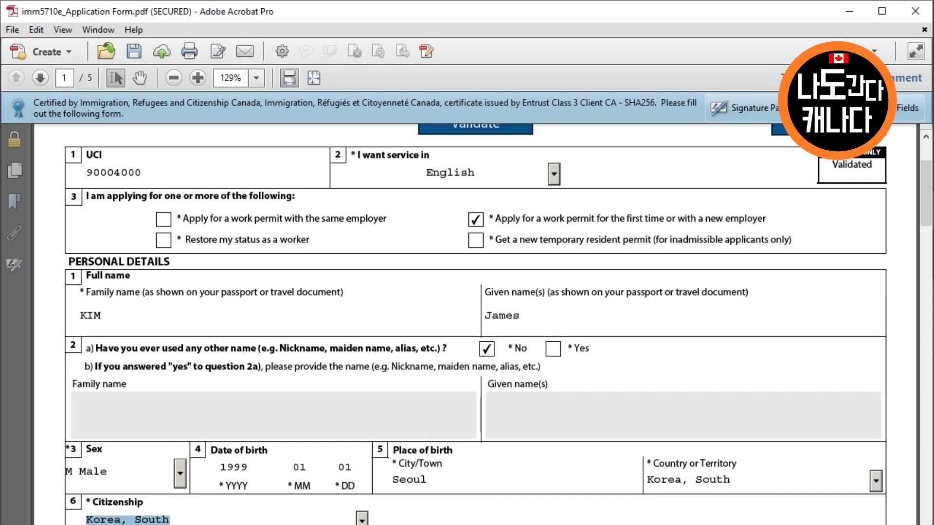
Record Canadian residence as Student from 2008-01-01 to 2020-07-01
scroll(92, 398, down, 5)
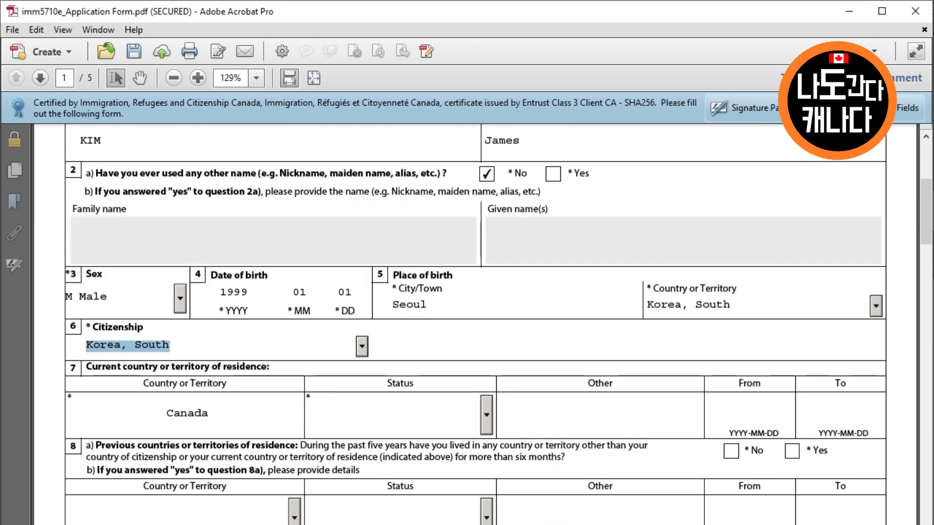
key(Tab)
key(s)
key(Tab)
key(Tab)
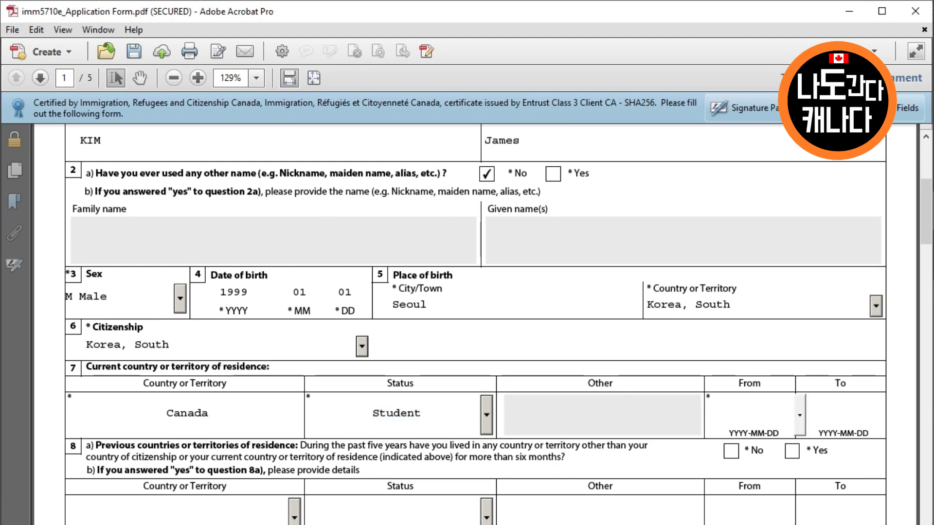
text(2008-01-01)
click(840, 413)
text(20)
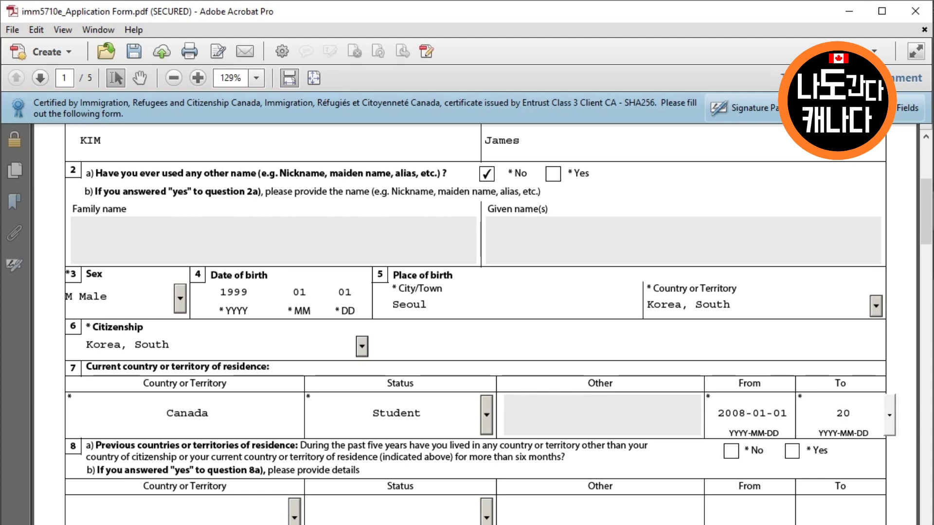
text(20-07-01)
key(Tab)
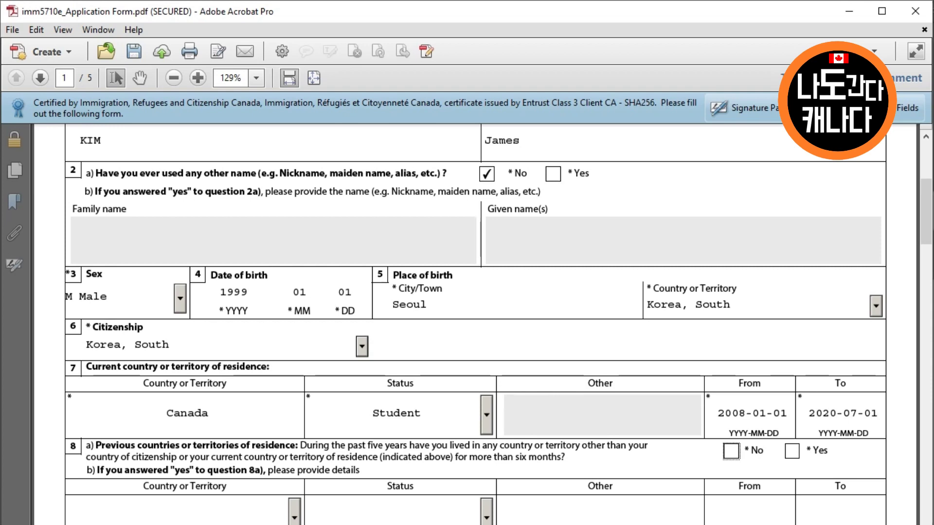
Answer No to previous countries of residence and set marital status to Single
scroll(498, 323, down, 2)
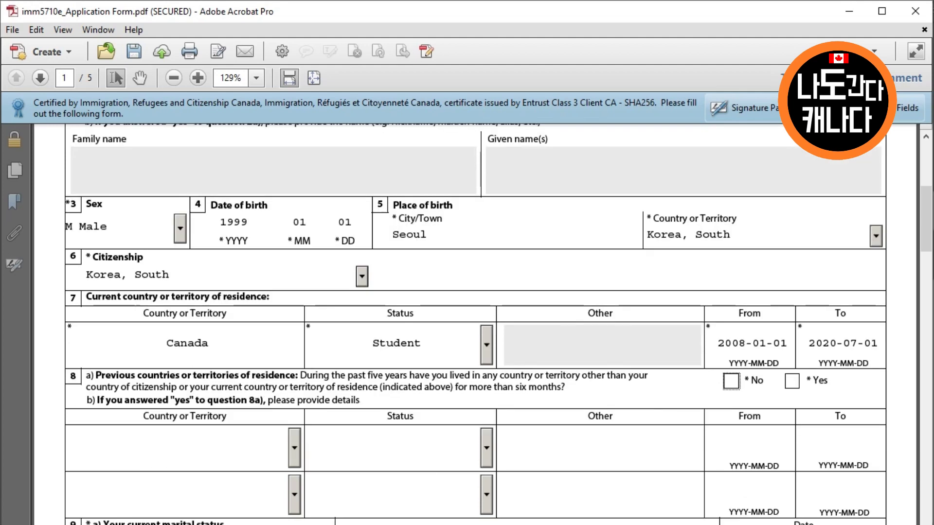
key(space)
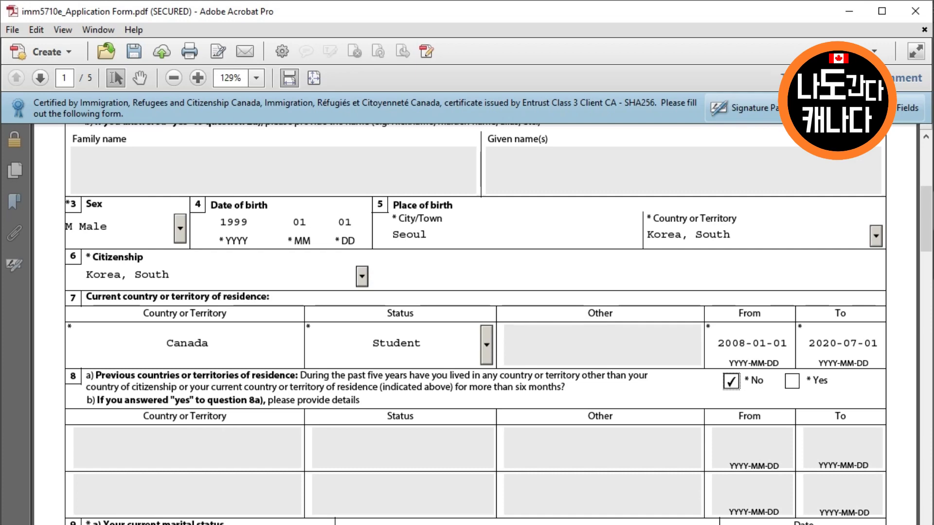
scroll(498, 323, down, 5)
key(Tab)
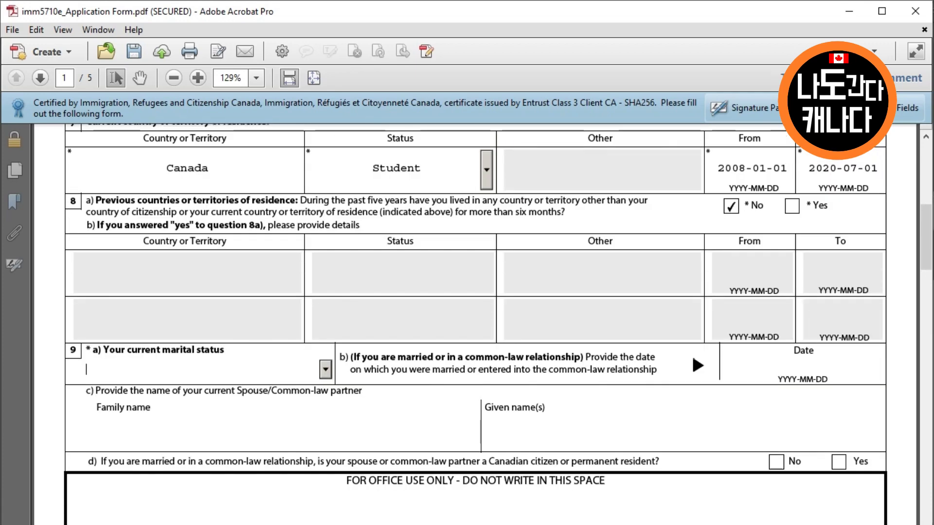
key(alt+Down)
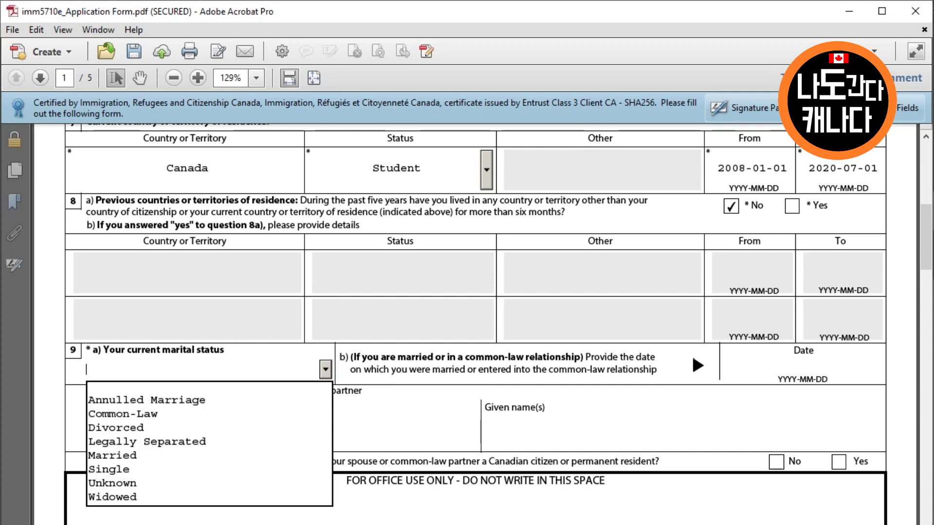
key(Down)
key(Down)
key(Down)
key(Down)
key(Down)
key(Down)
key(Down)
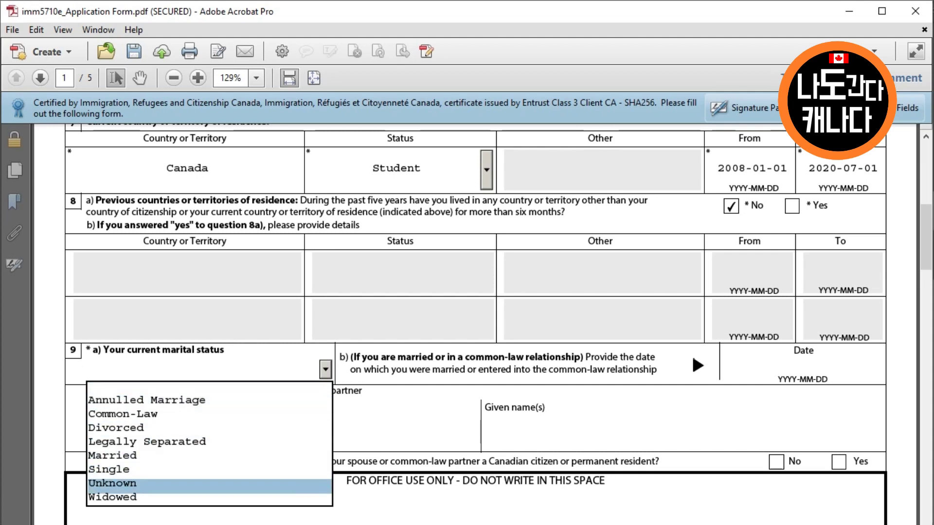
key(Up)
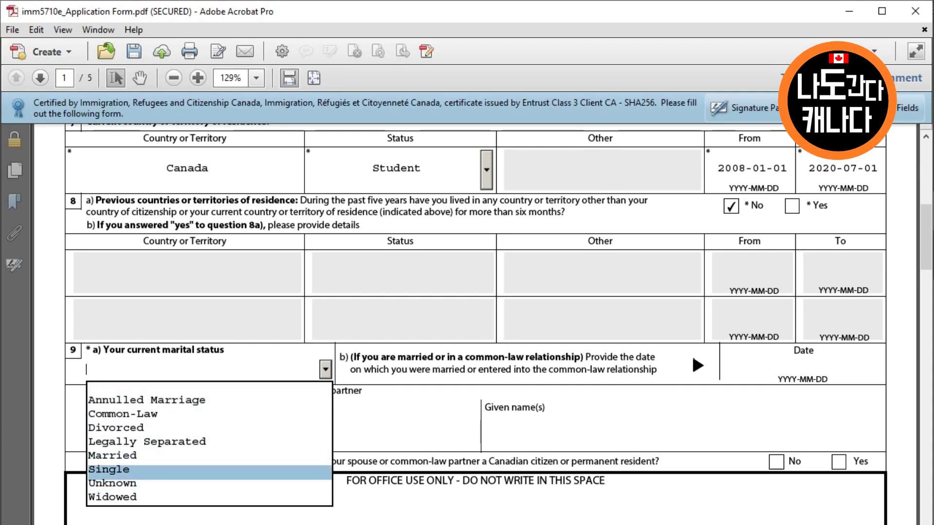
key(Return)
scroll(497, 304, down, 6)
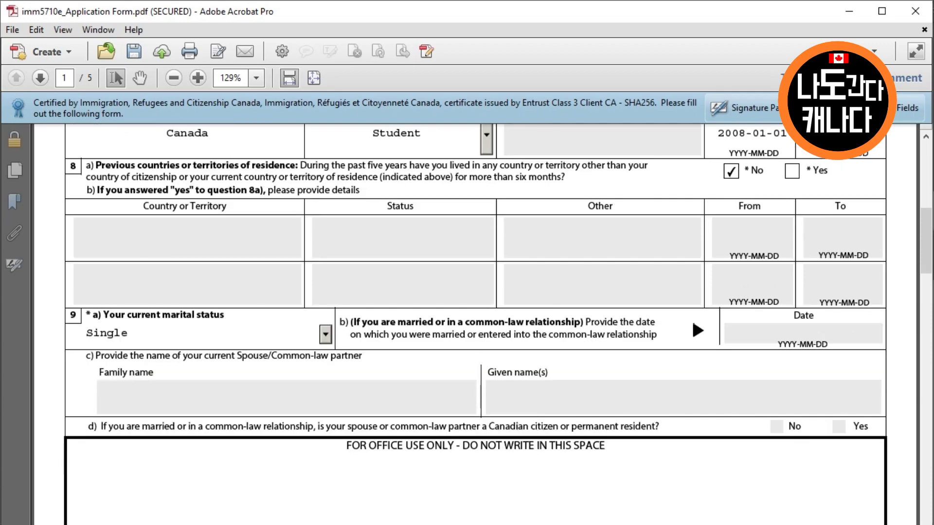
scroll(483, 325, down, 5)
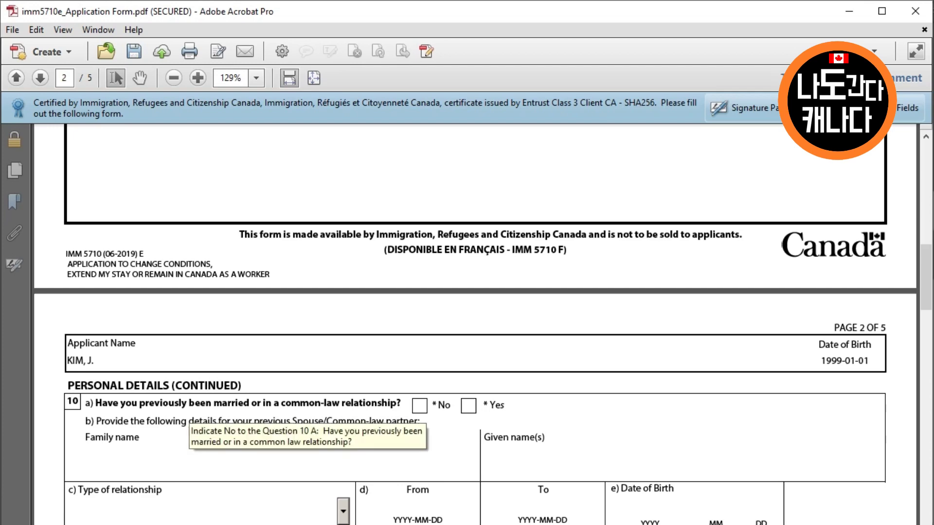
Answer No to prior marriage, set native language Korean and communication language English
click(420, 405)
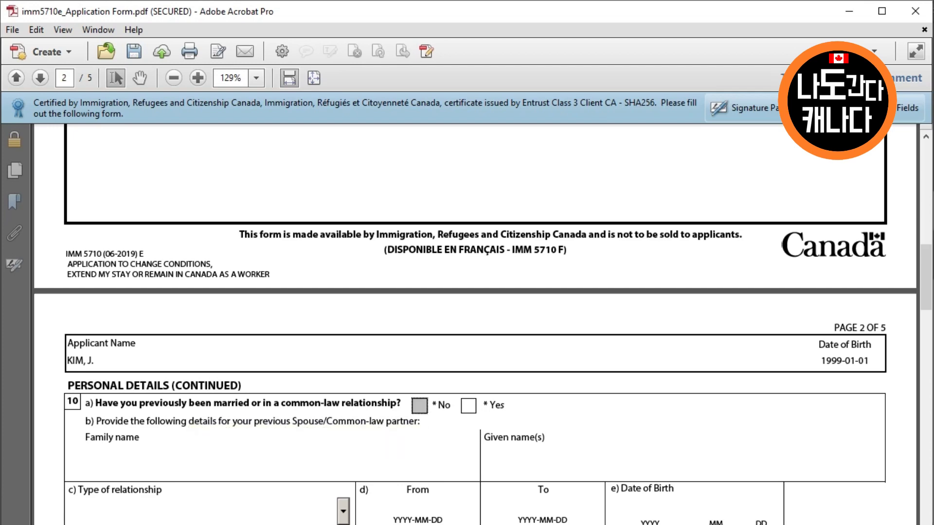
scroll(419, 405, down, 4)
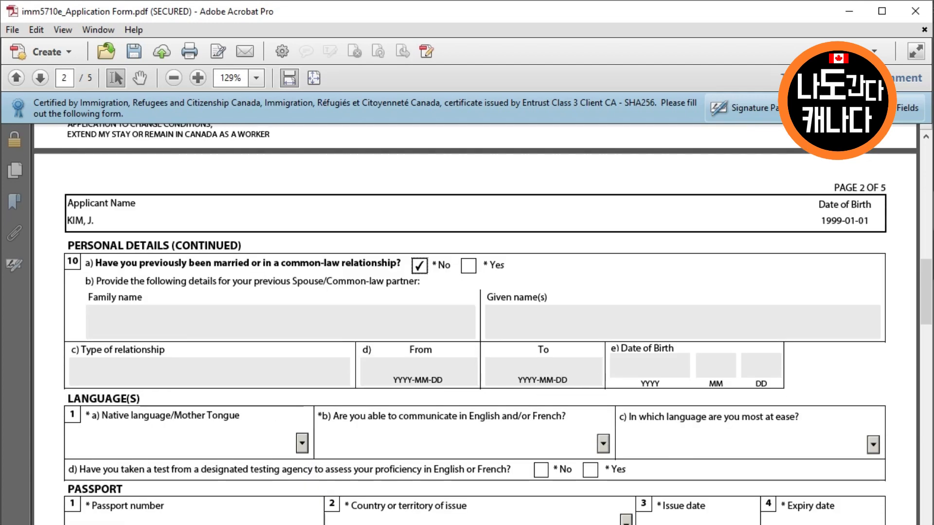
click(190, 443)
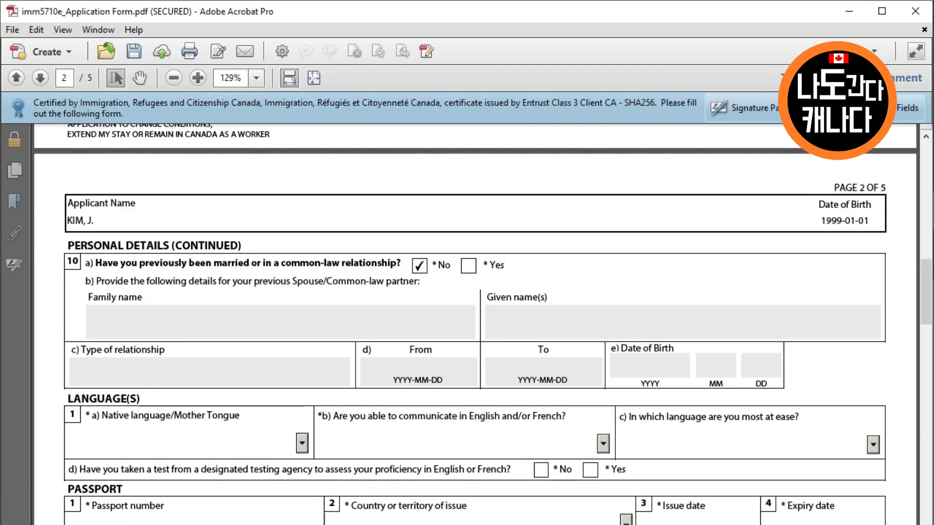
text(k)
key(Down)
key(Down)
key(Down)
key(Down)
key(Down)
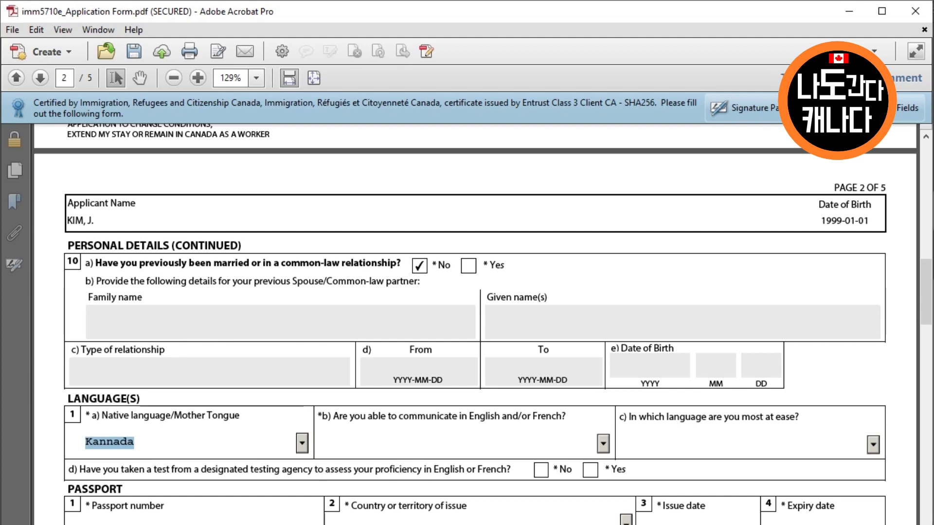
key(alt+Down)
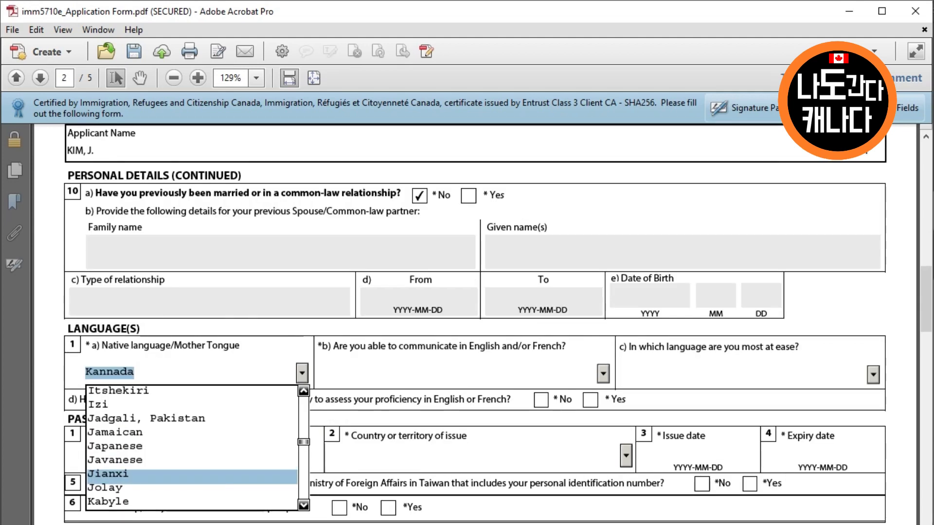
scroll(192, 447, down, 10)
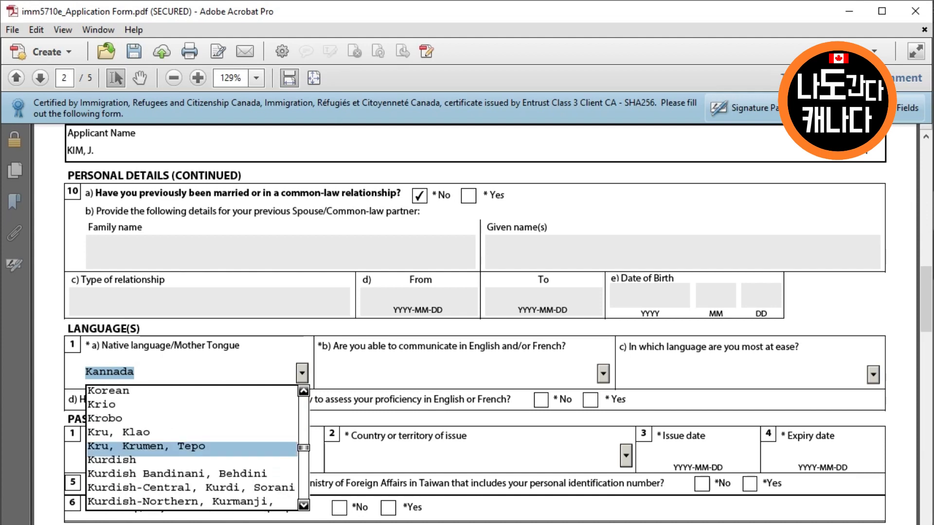
click(108, 391)
key(Tab)
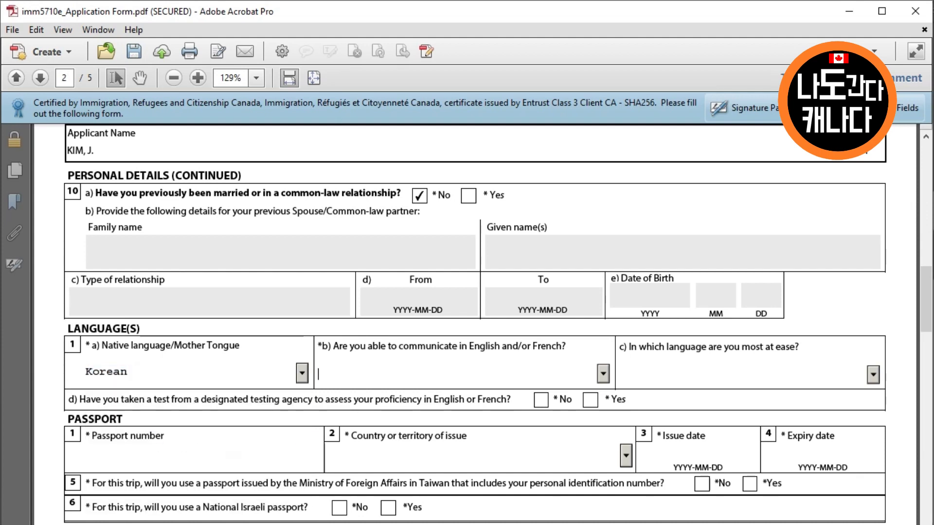
key(e)
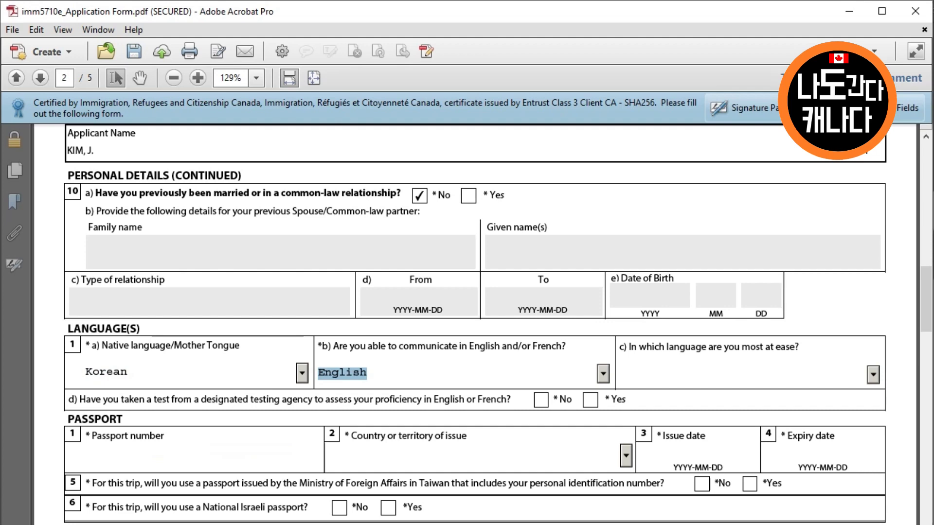
key(Tab)
Enter the passport number, issuing country KOR, issue date 2018-01-01 and expiry 2023-01-01
key(Tab)
key(Tab)
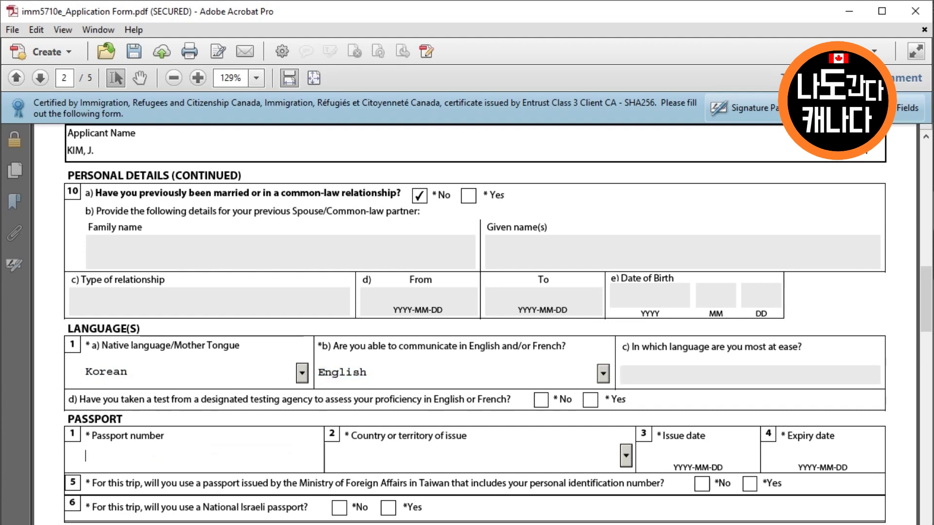
text(M123456)
key(Tab)
key(k)
key(Down)
key(Down)
key(Down)
key(Down)
key(Down)
key(Down)
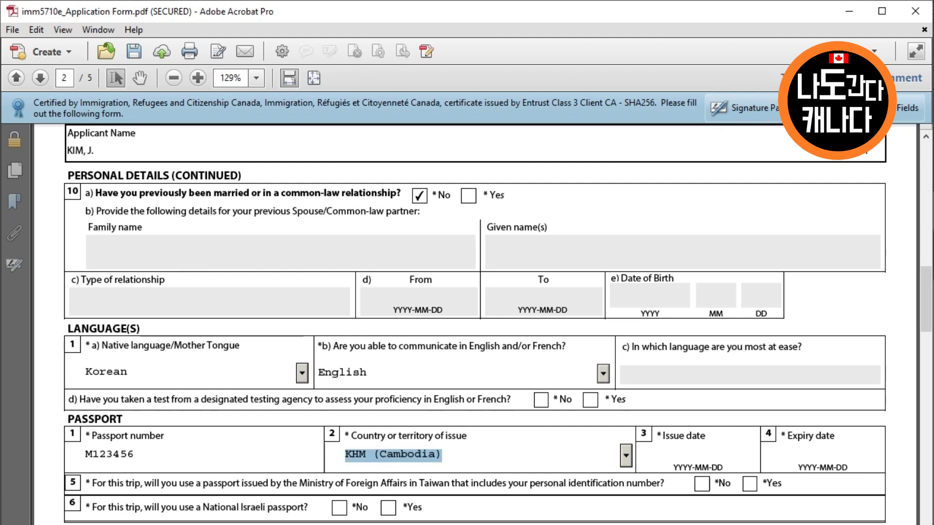
key(Tab)
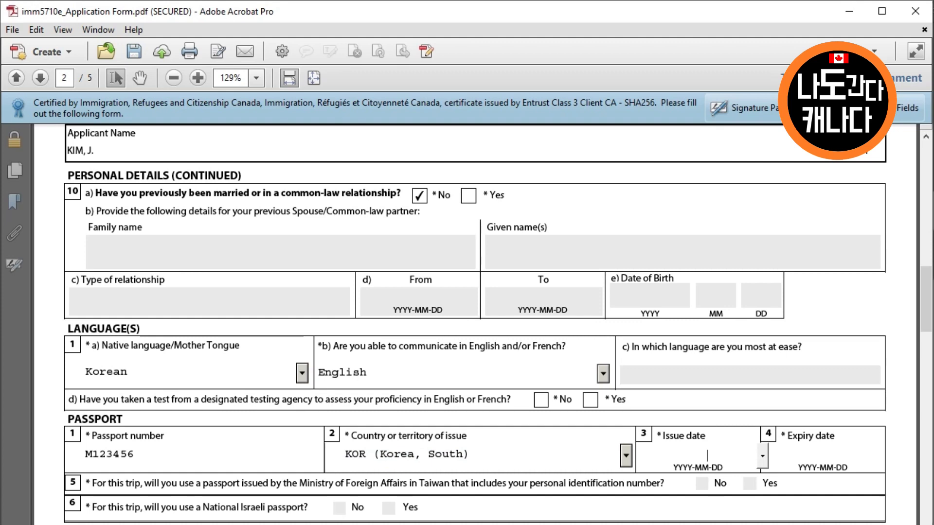
text(2018-01-01)
key(Tab)
text(20)
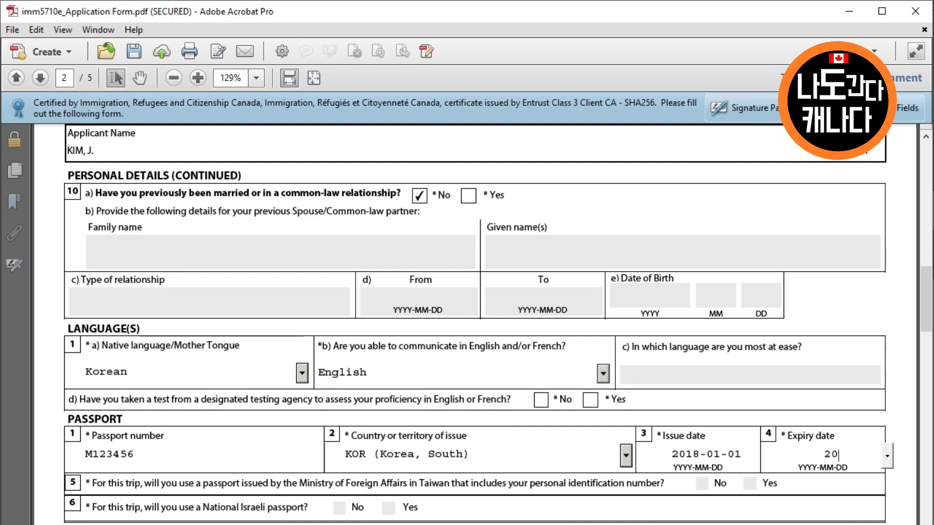
text(23-01-01)
key(Tab)
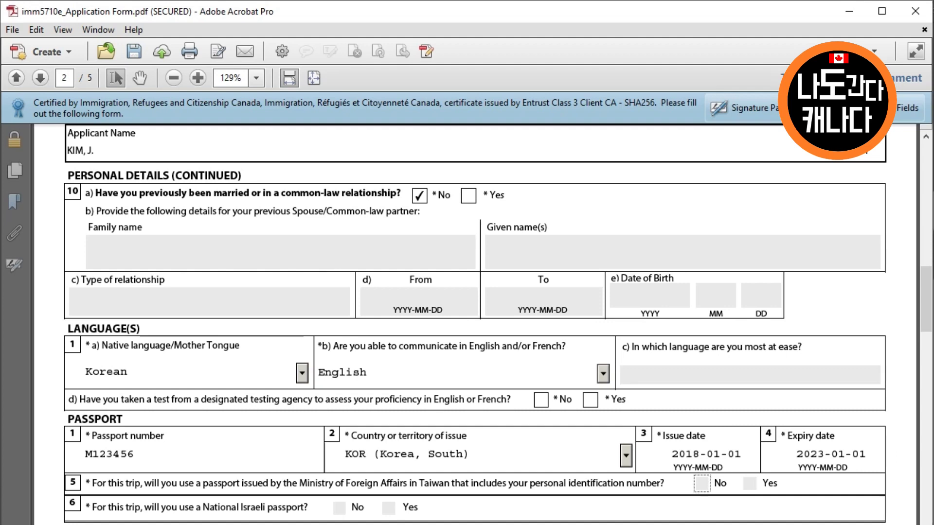
Answer Yes to the language test, and No to national identity document and US PR card
scroll(467, 321, down, 3)
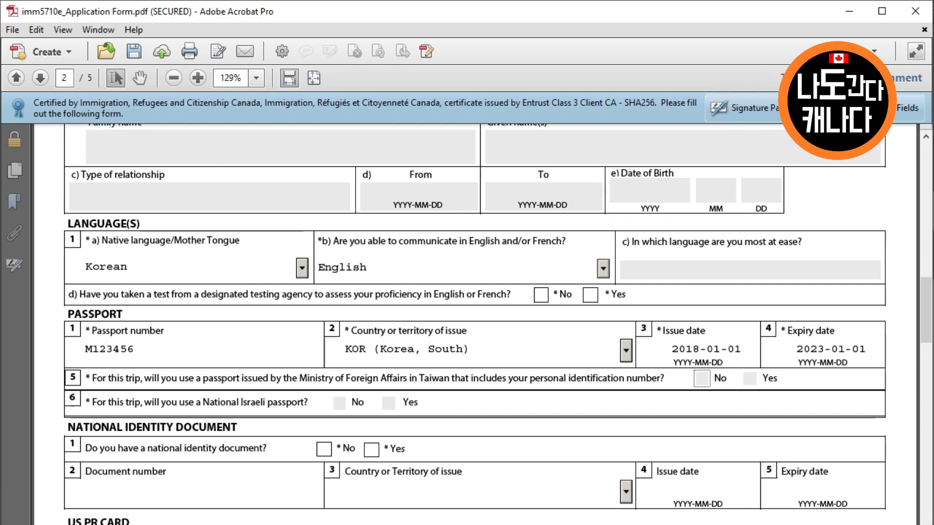
click(590, 294)
scroll(475, 324, down, 2)
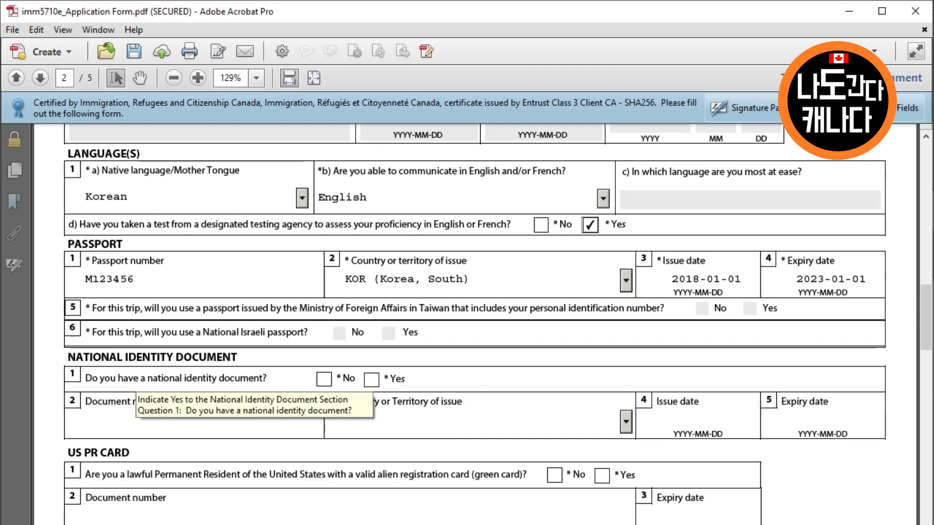
click(324, 379)
scroll(467, 321, down, 3)
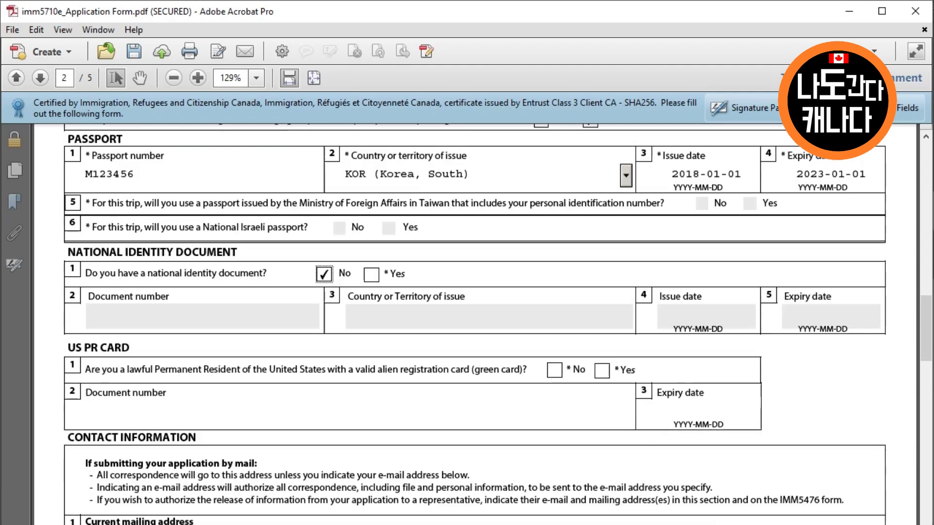
click(554, 369)
scroll(554, 369, down, 5)
Enter the applicant's mailing address: unit, street number, street, city, province and postal code
click(214, 391)
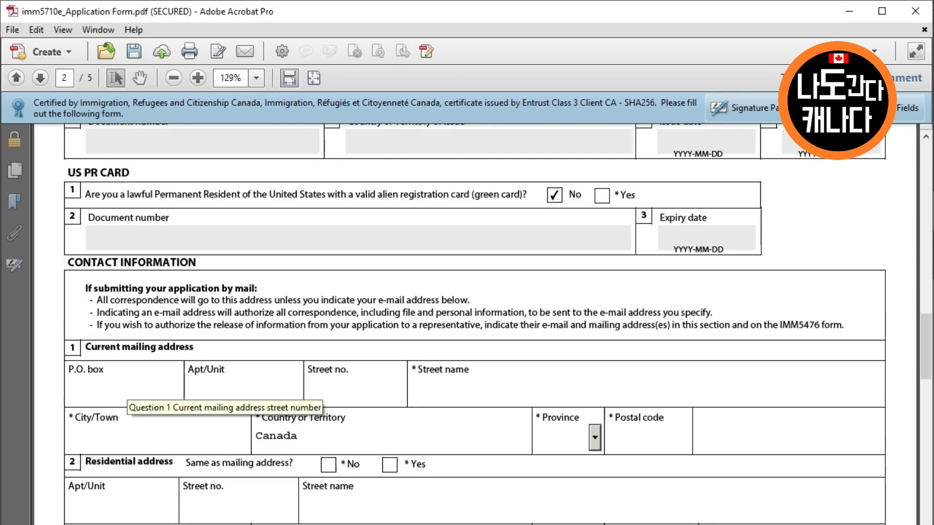
text(100)
key(Tab)
key(Tab)
key(Tab)
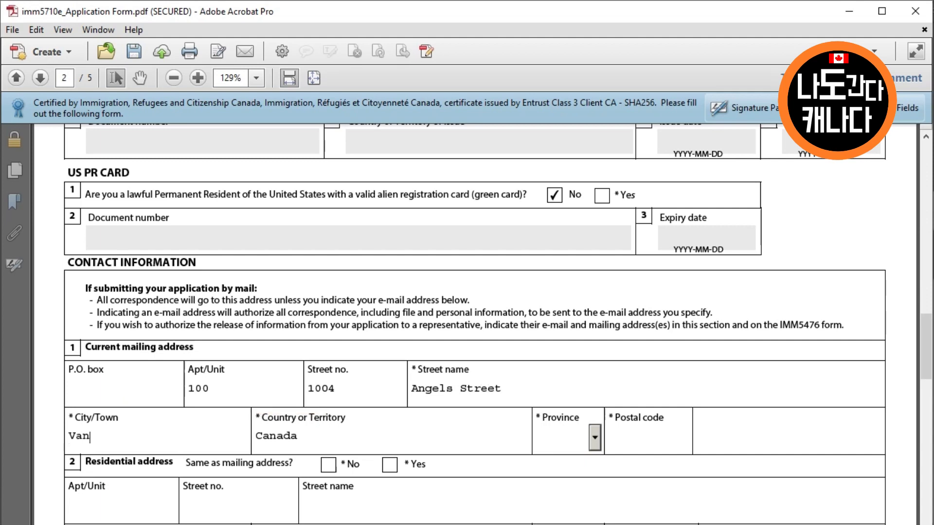
key(Tab)
key(Tab)
key(Tab)
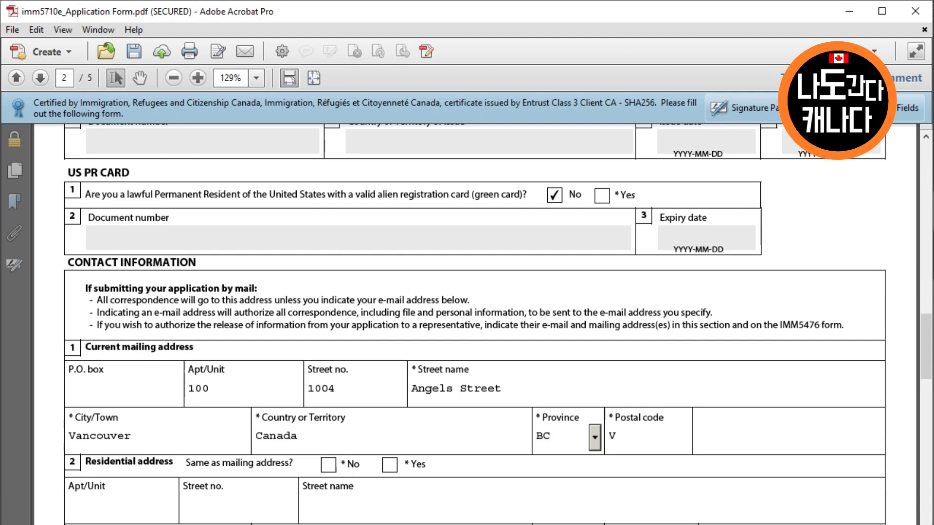
key(Tab)
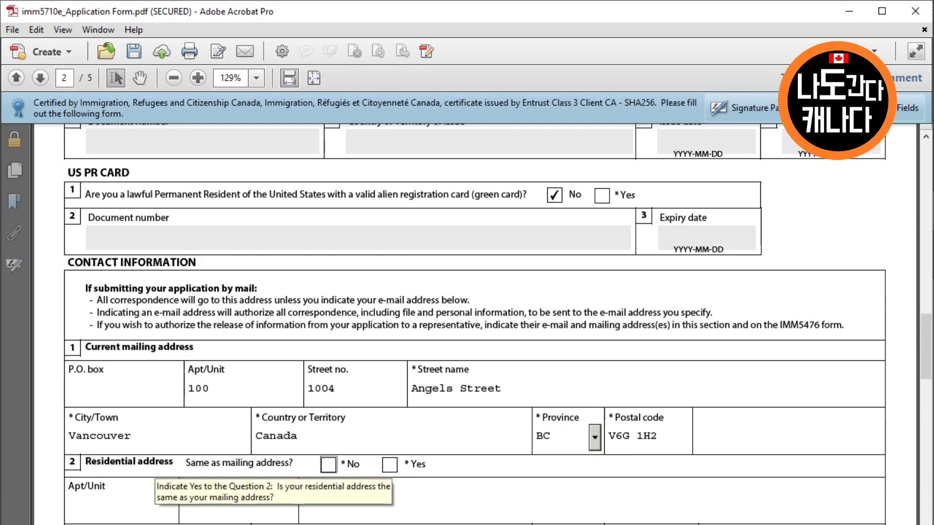
Mark residence same as mailing, then add a Canada/US cellular number and the e-mail address
click(390, 465)
scroll(390, 465, down, 6)
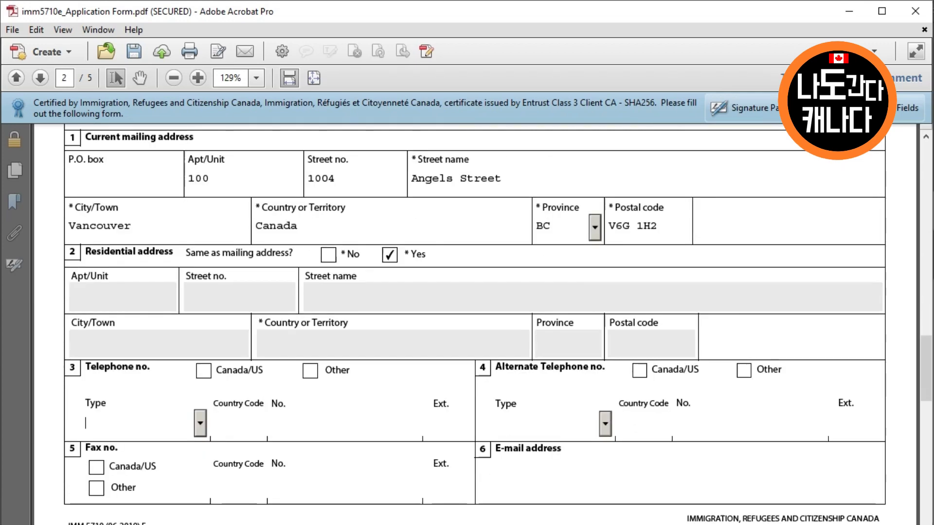
key(alt+Down)
key(Down)
key(Down)
key(Tab)
text(1)
key(Tab)
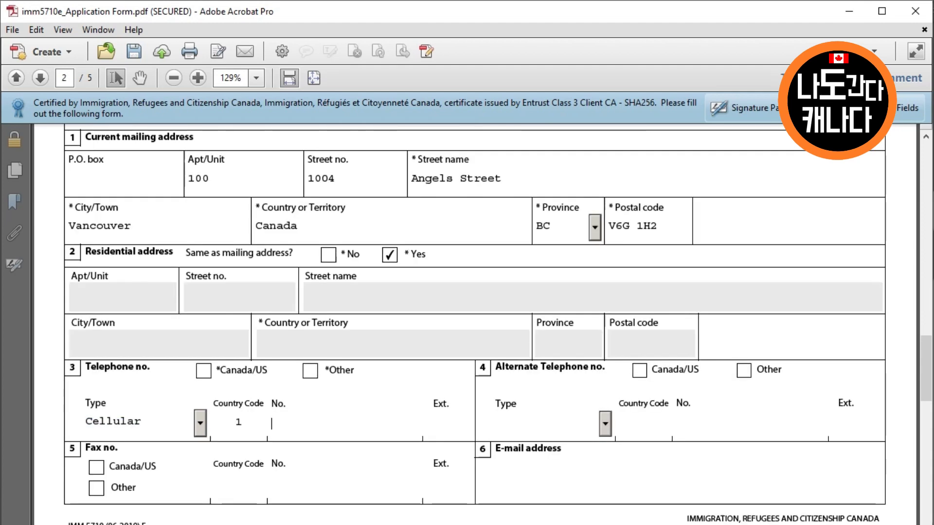
click(203, 371)
key(Tab)
key(Tab)
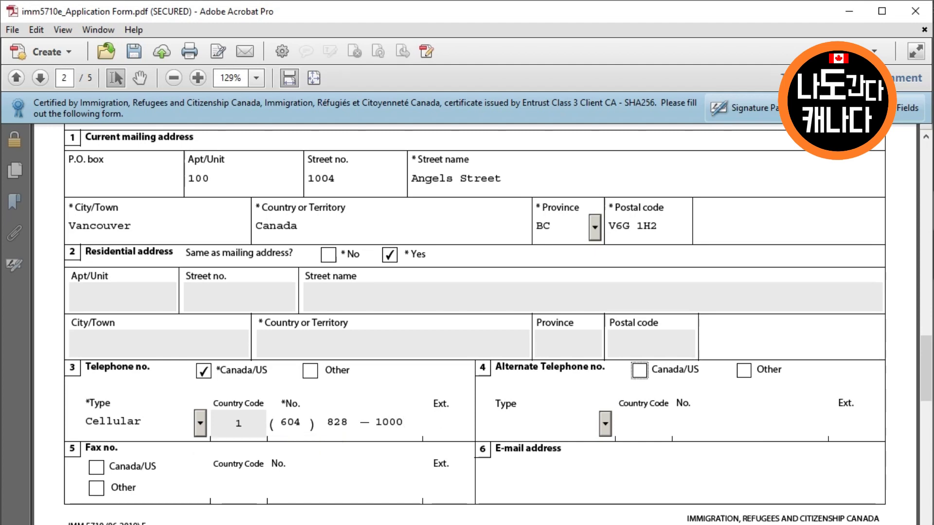
click(496, 479)
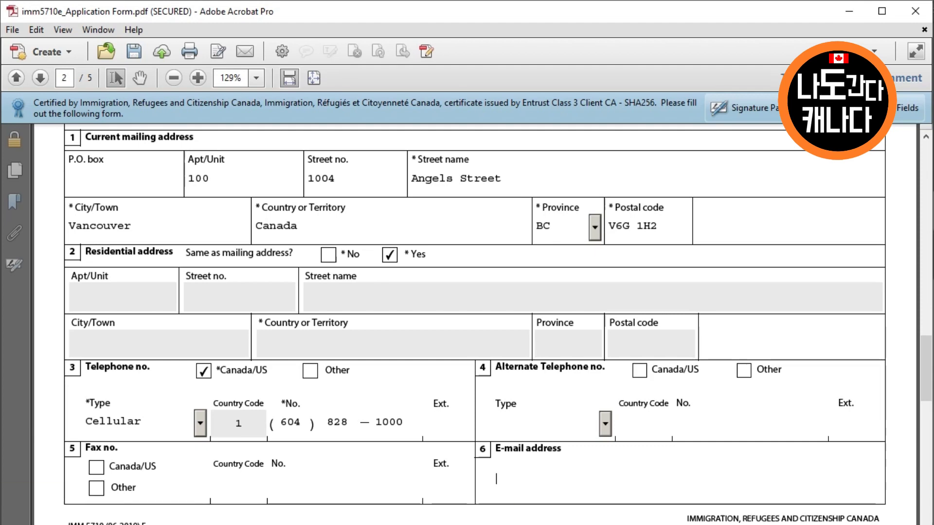
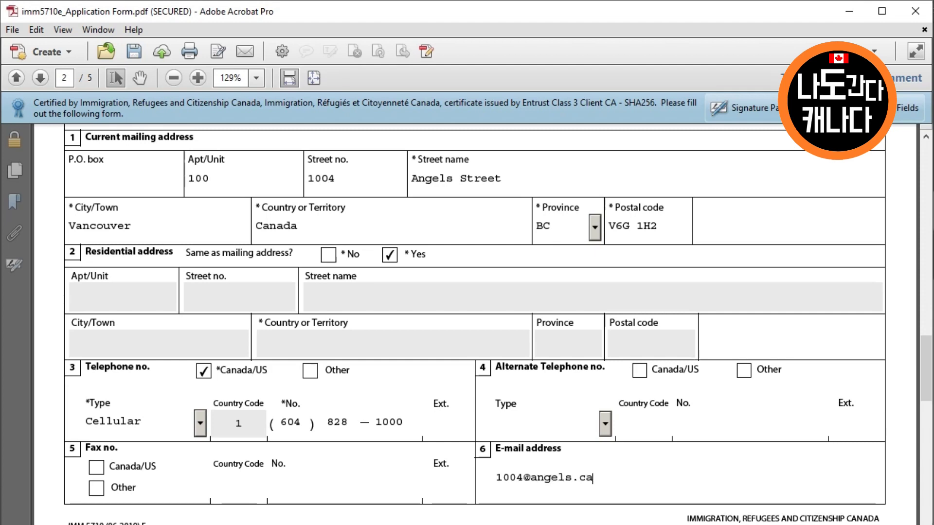
key(Tab)
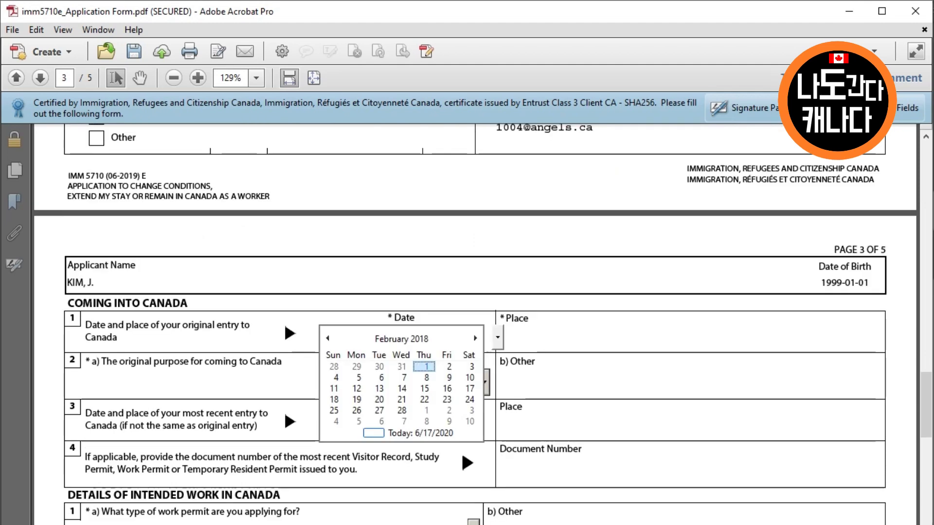
Record original entry 2018-02-01 at Vancouver for Study and enter the latest permit's document number
click(425, 365)
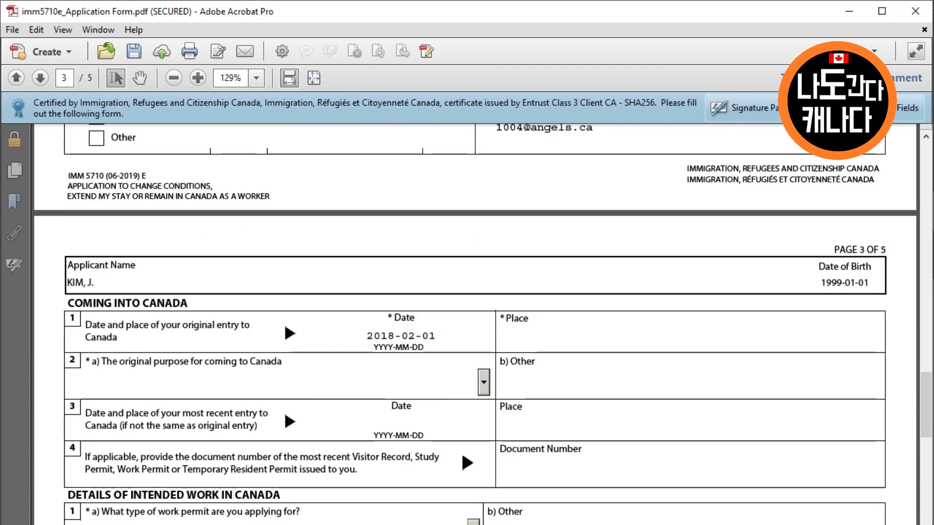
text(Vict)
key(BackSpace)
key(BackSpace)
key(BackSpace)
text(ancouvers)
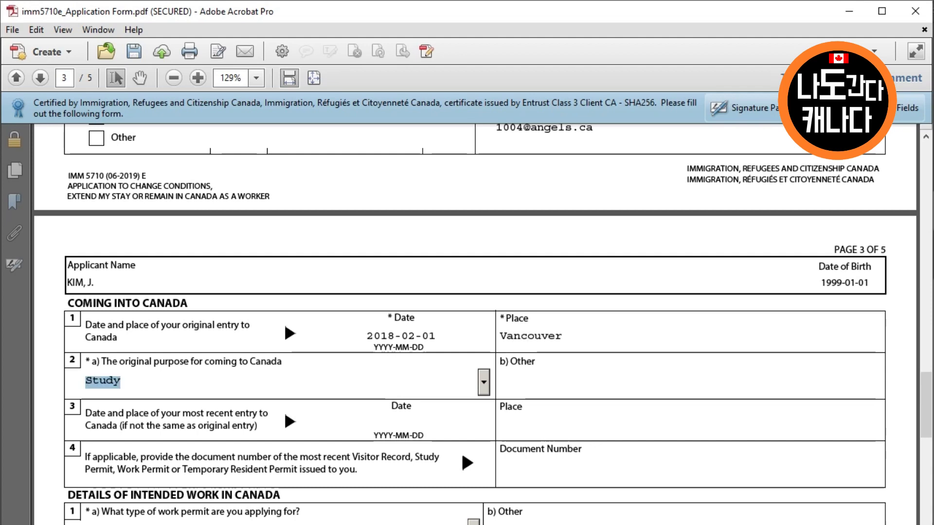
key(Tab)
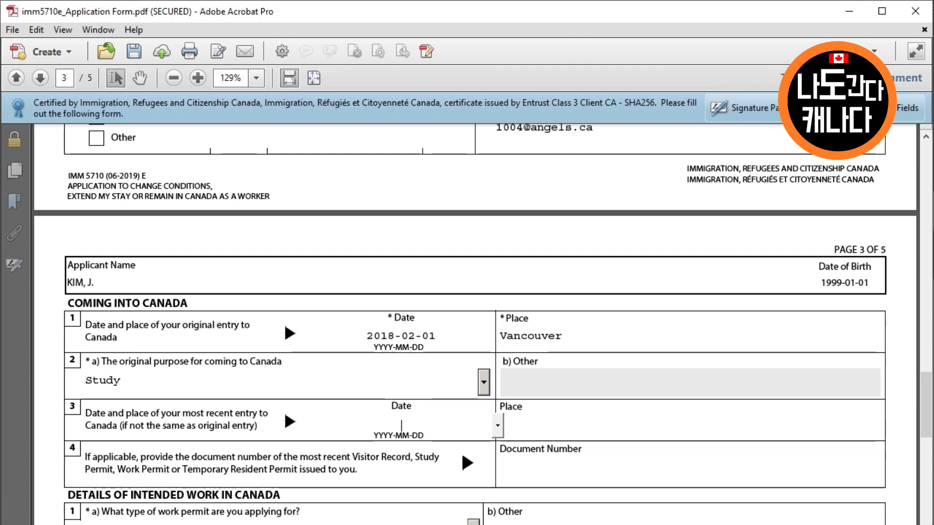
key(Tab)
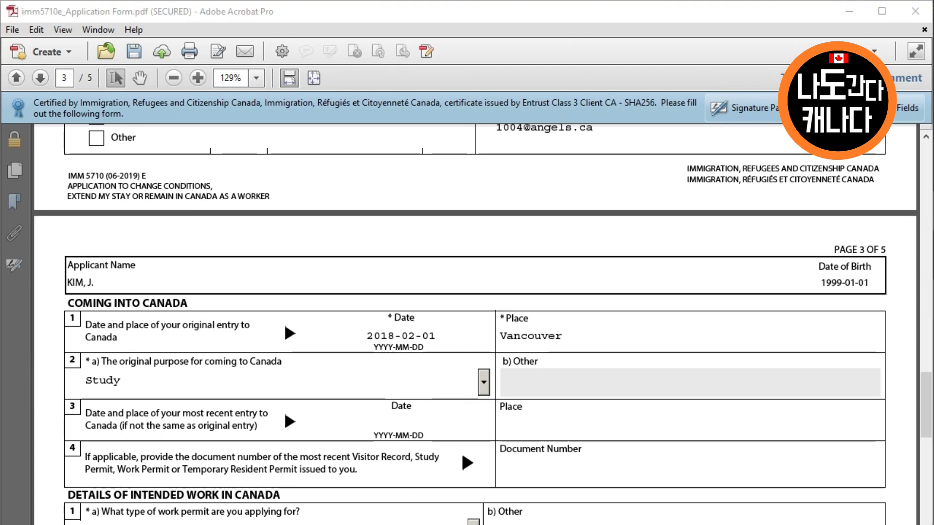
click(501, 469)
text(C)
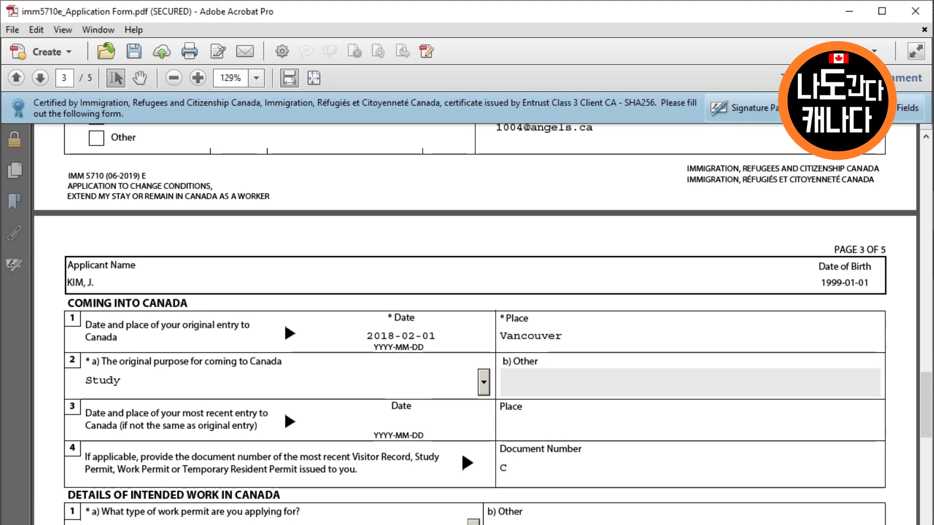
text(123456788)
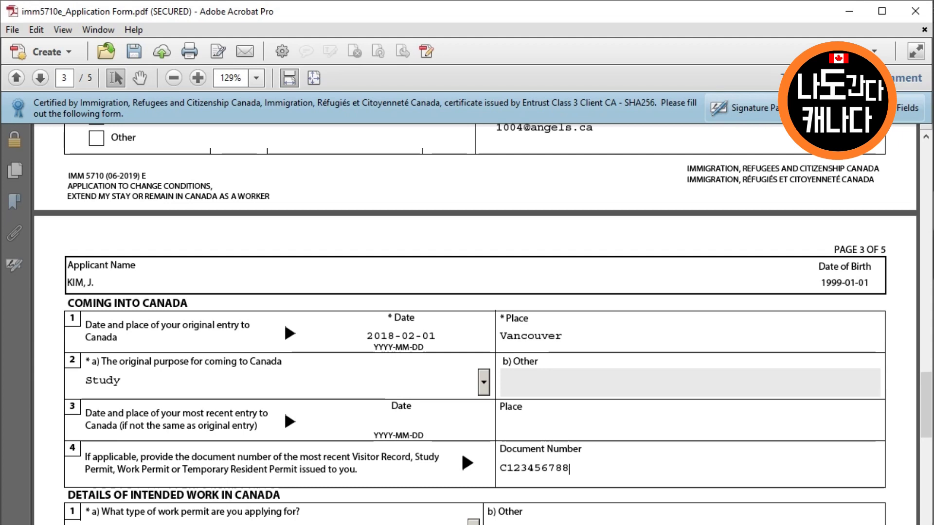
scroll(467, 341, down, 1)
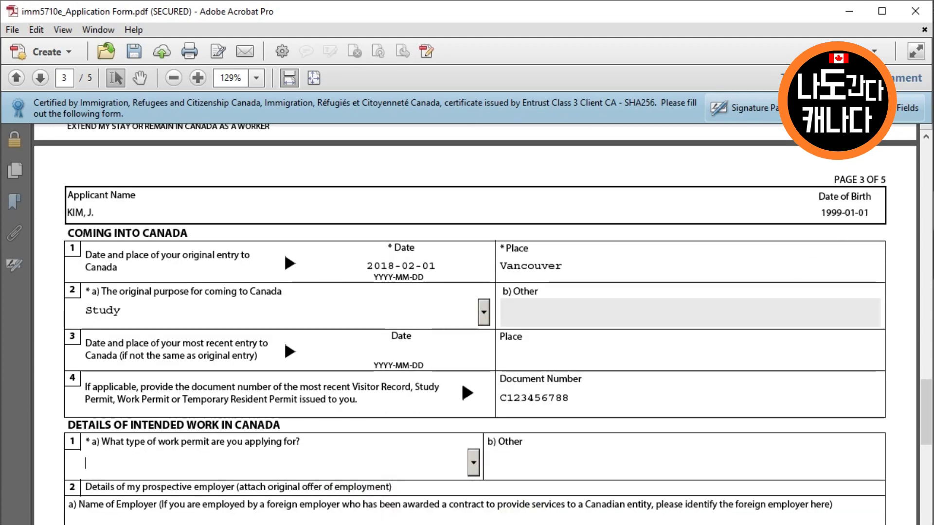
Request a Post Graduation Work Permit with employer Unknown and employer address Not applicable
click(473, 463)
scroll(473, 462, down, 4)
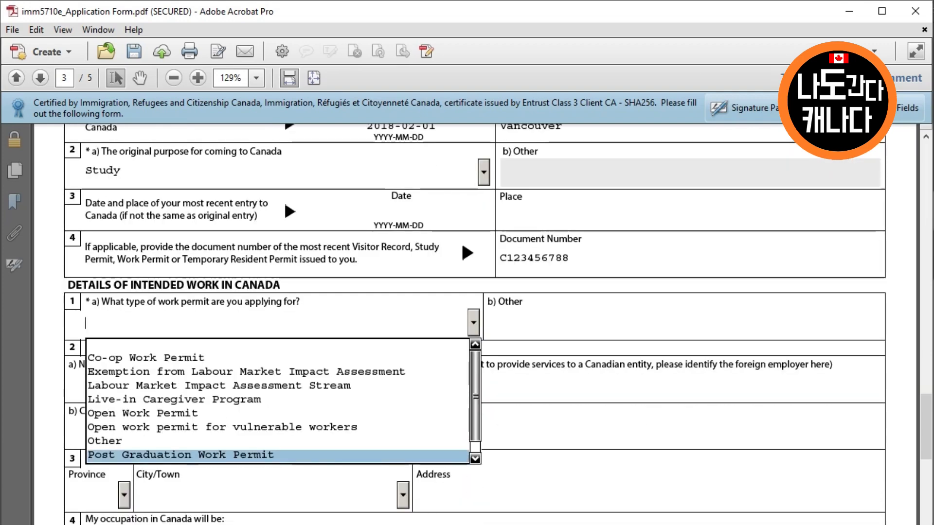
key(Return)
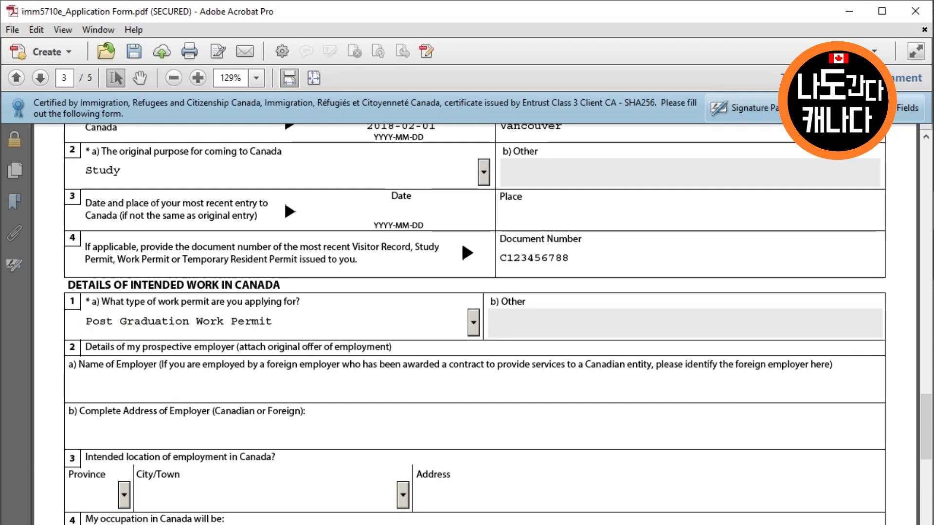
text(Unknown)
key(Tab)
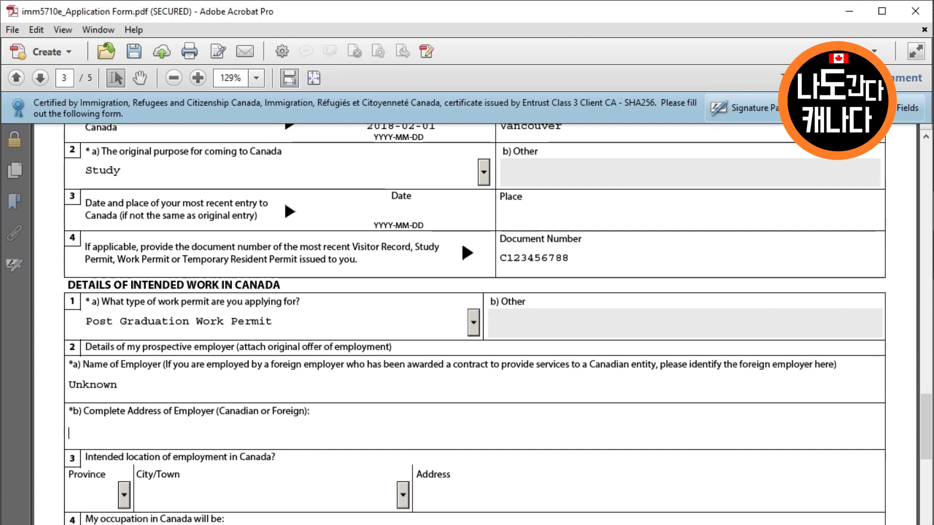
text(Not applicable)
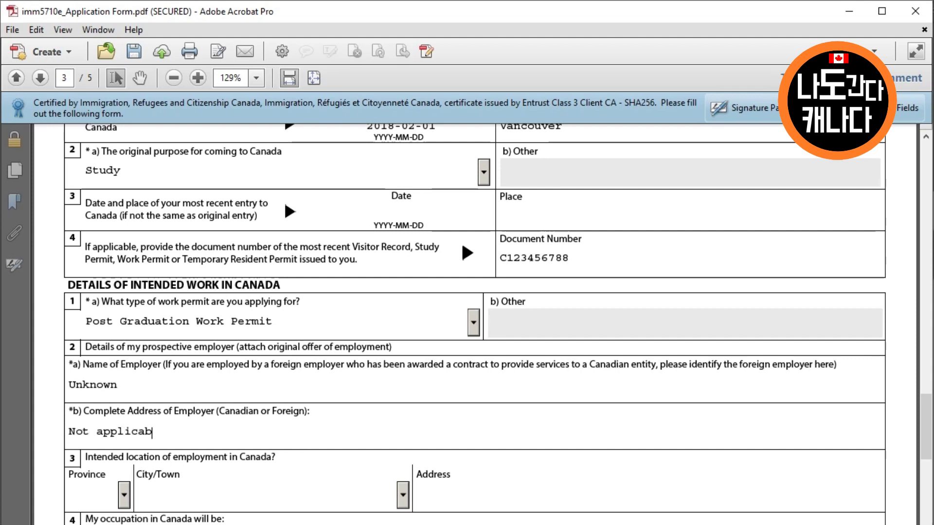
key(Tab)
Set the work location to BC and Vancouver, with work address Not applicable
scroll(467, 292, down, 1)
text(BC)
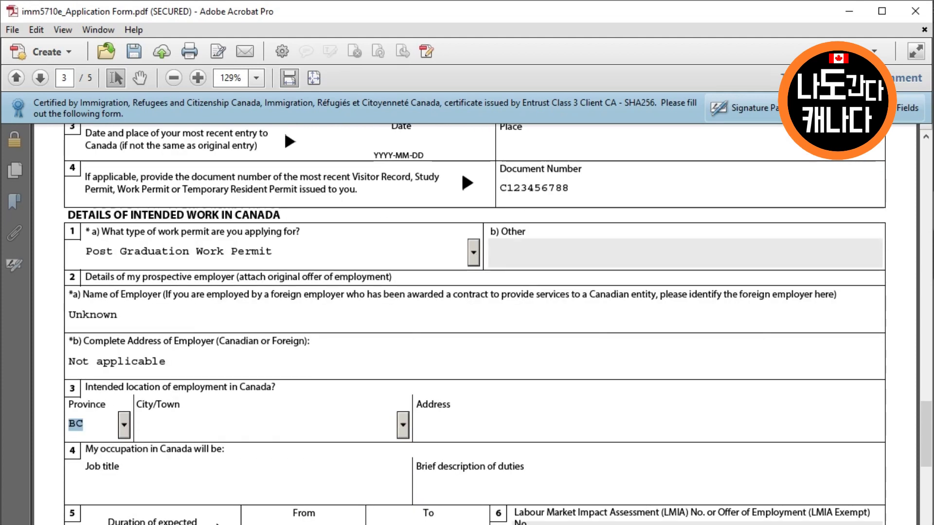
key(Tab)
text(Vancouver)
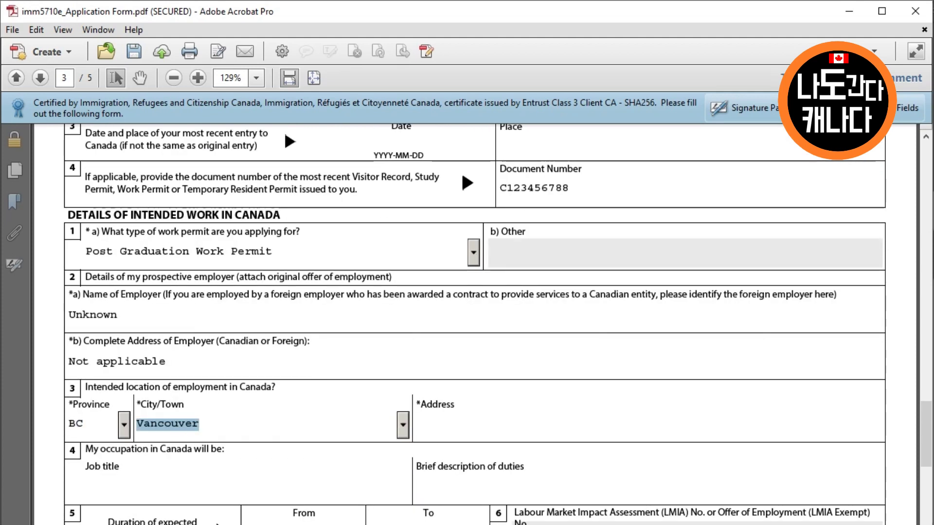
key(Tab)
text(Not applicable)
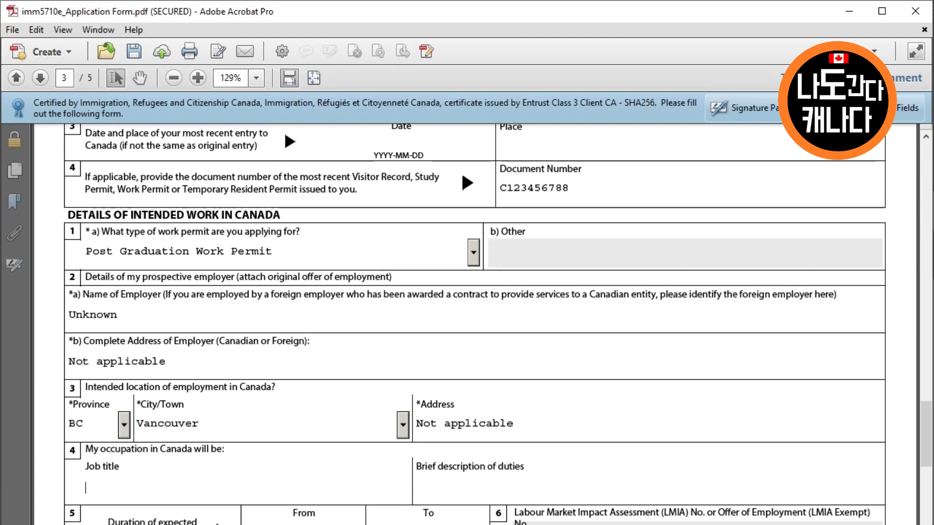
key(Tab)
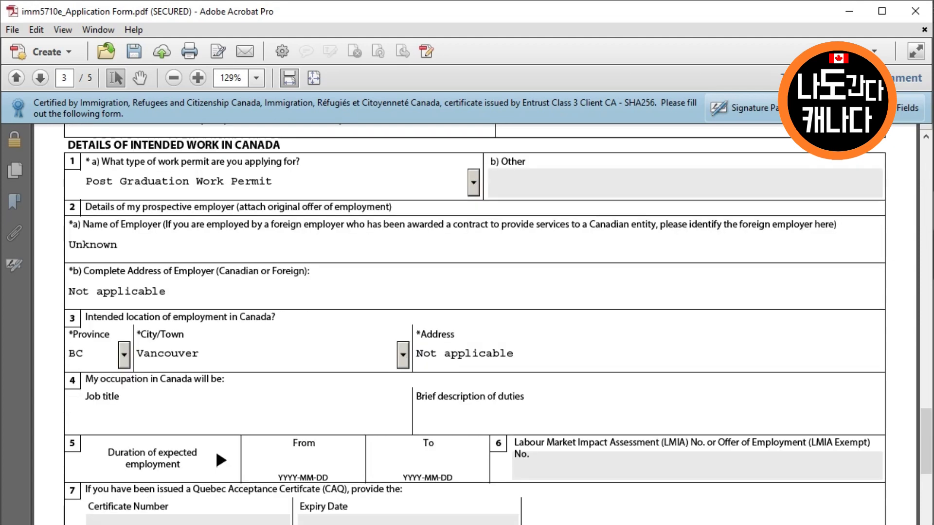
key(Tab)
key(Tab)
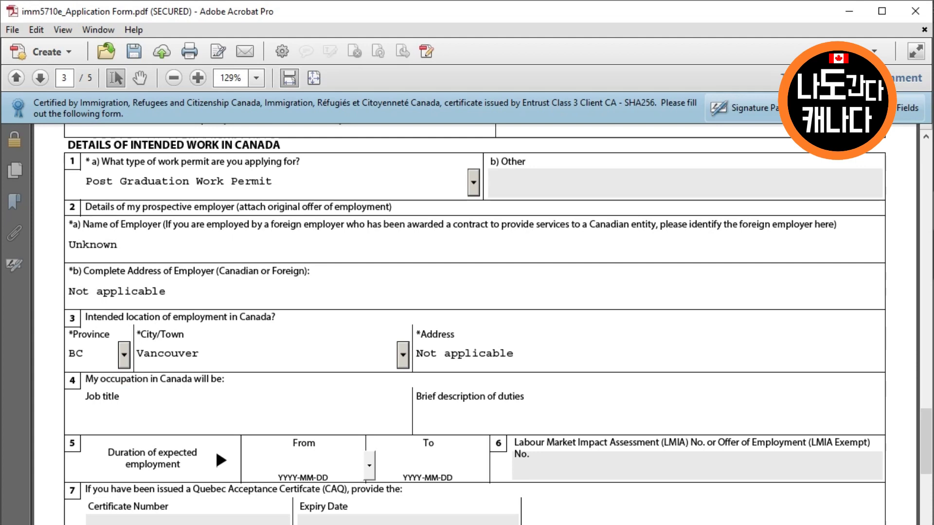
Set the employment period from 2020-06-17 to 2023-06-17 using the date calendars
click(369, 465)
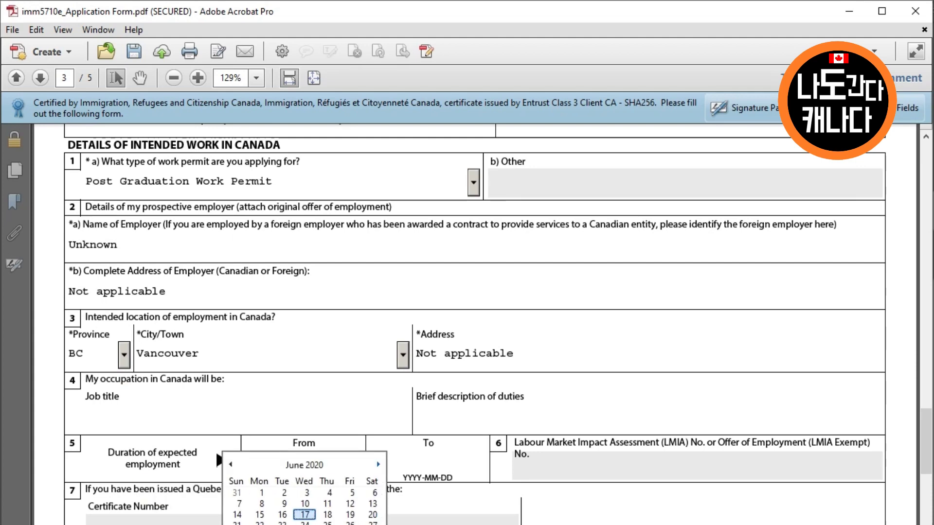
click(305, 515)
key(Tab)
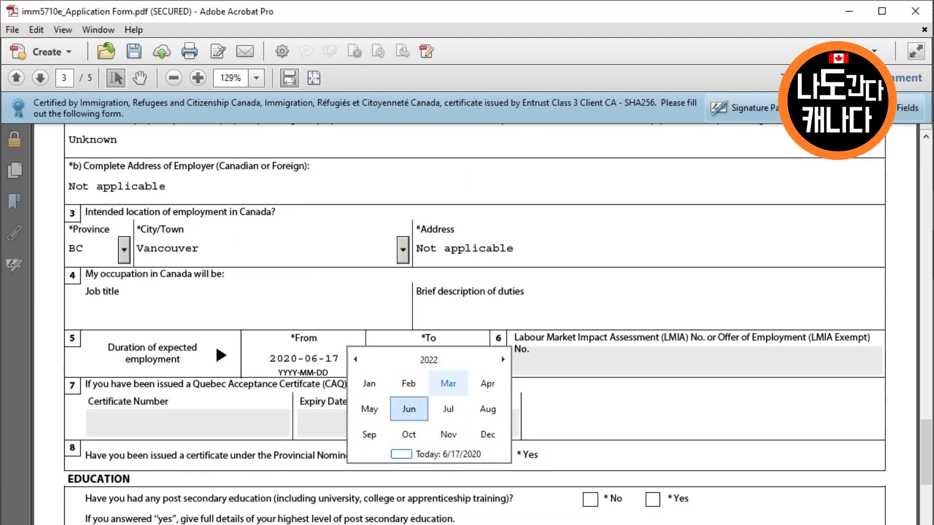
click(503, 359)
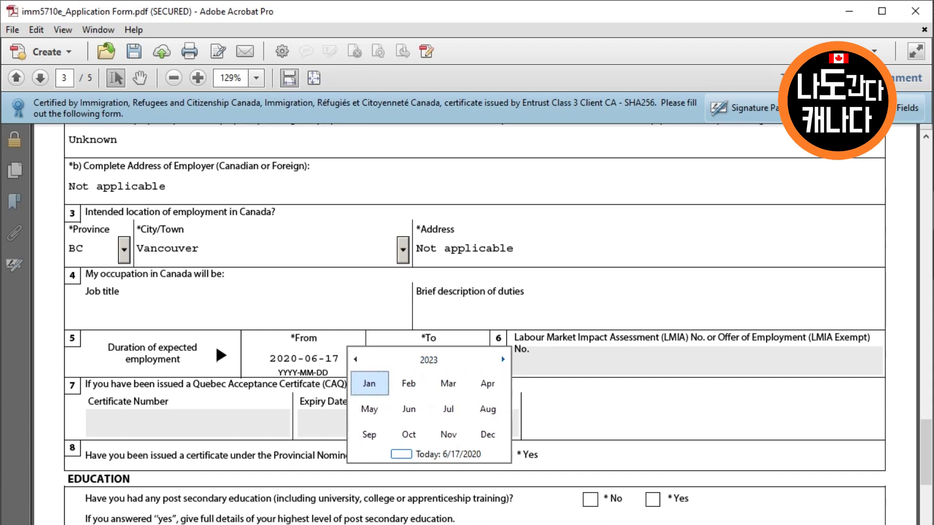
click(409, 409)
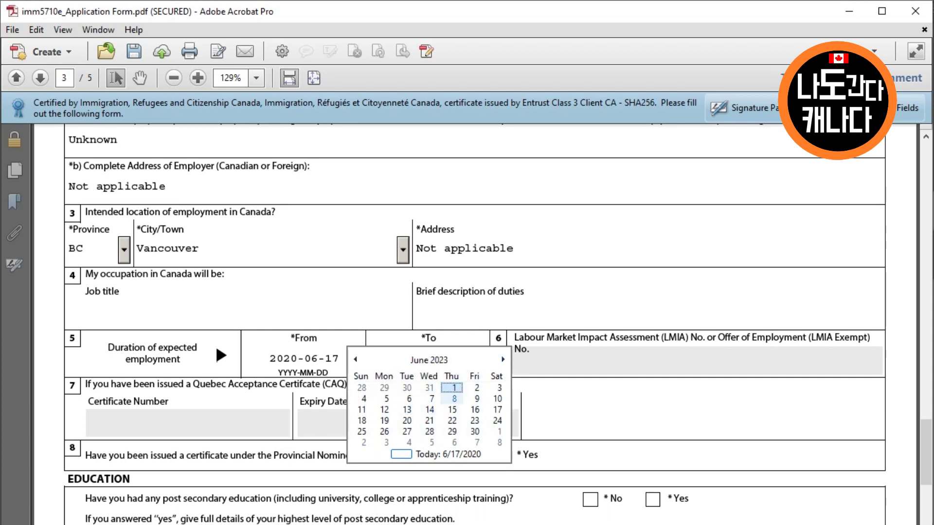
click(497, 410)
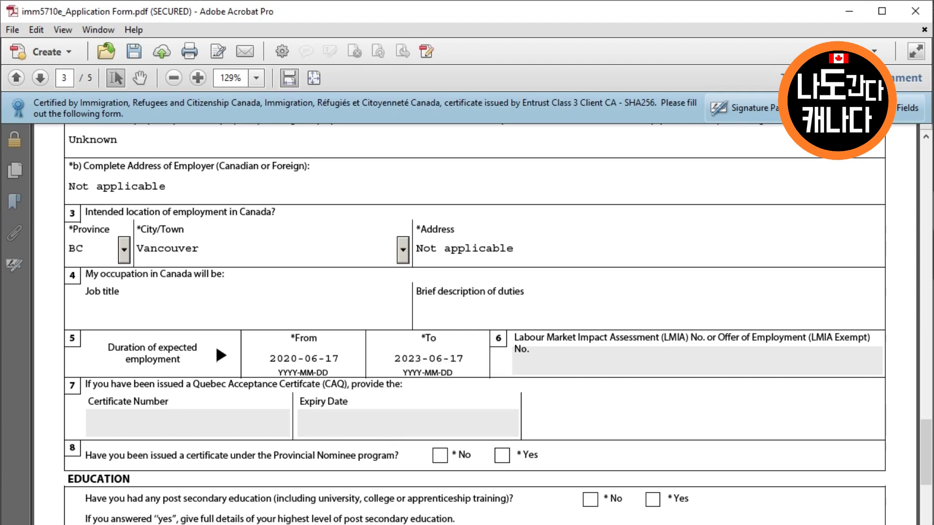
scroll(475, 325, down, 2)
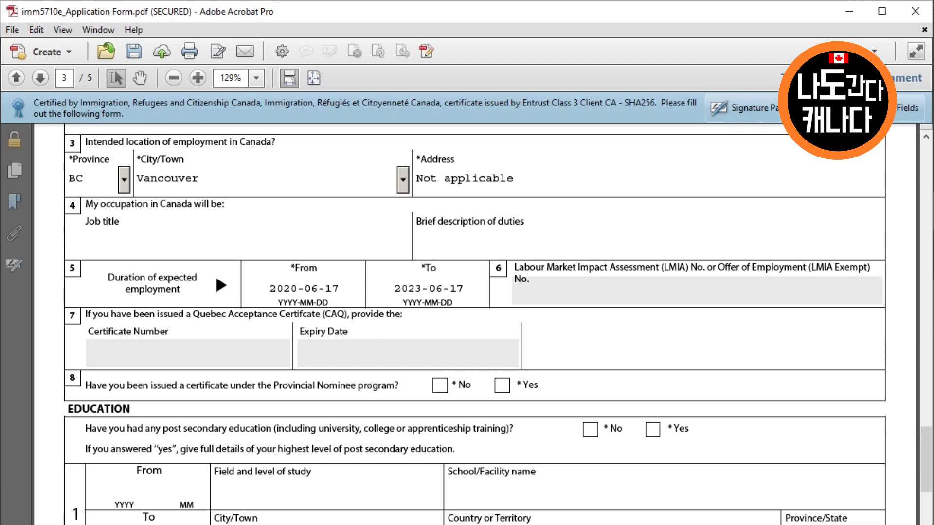
Answer No to Provincial Nominee and enter Engineering / Bachelor at University of British Columbia, 2017-09 to 2020-06
click(440, 386)
scroll(440, 385, down, 3)
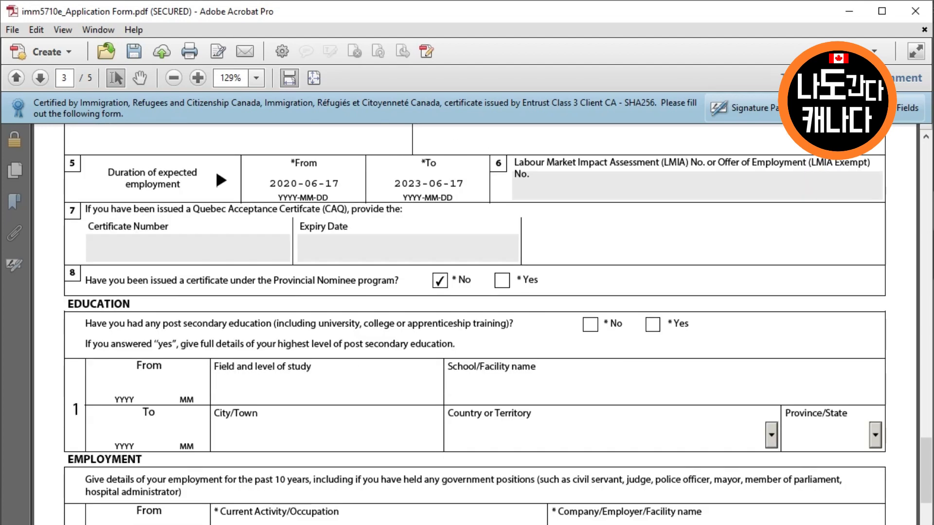
click(652, 325)
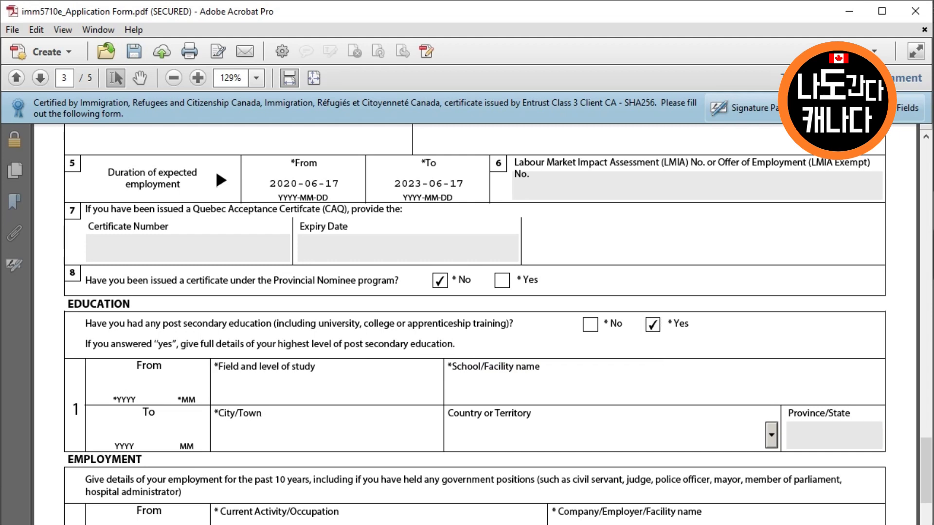
text(2017)
text(09)
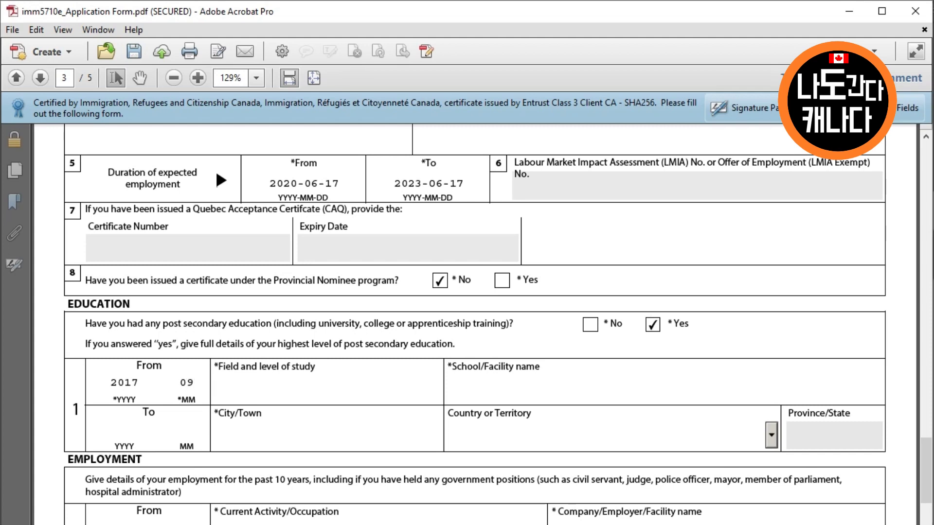
text(Engineering / Bachelor)
key(Tab)
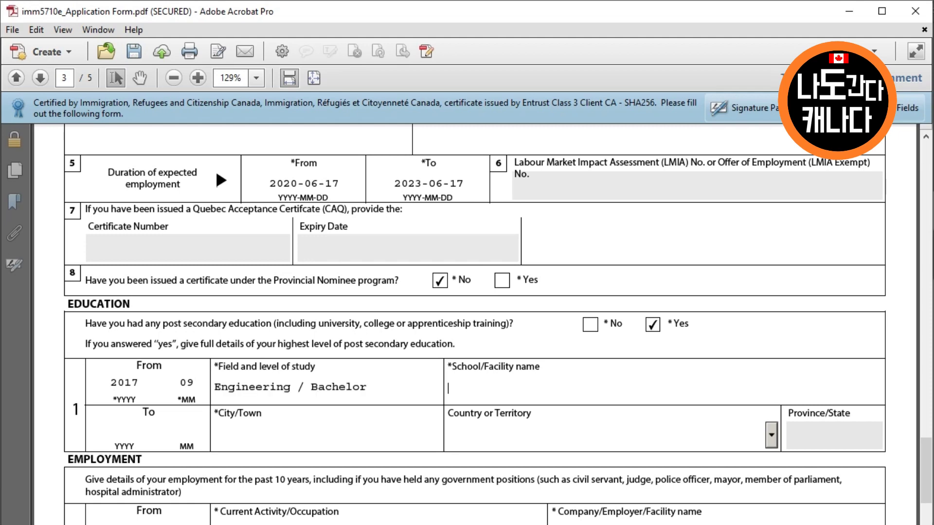
text(University of Br)
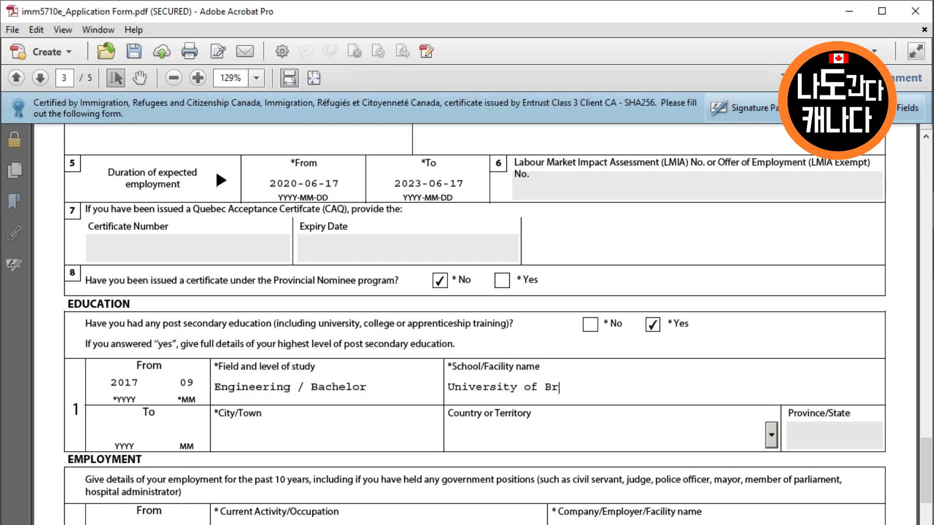
text(itish Columbia)
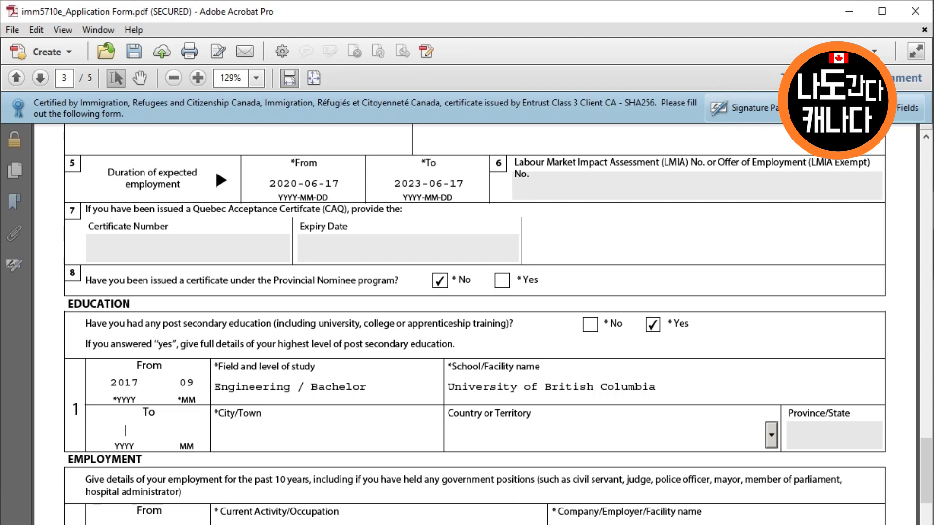
text(20)
text(20)
text(06)
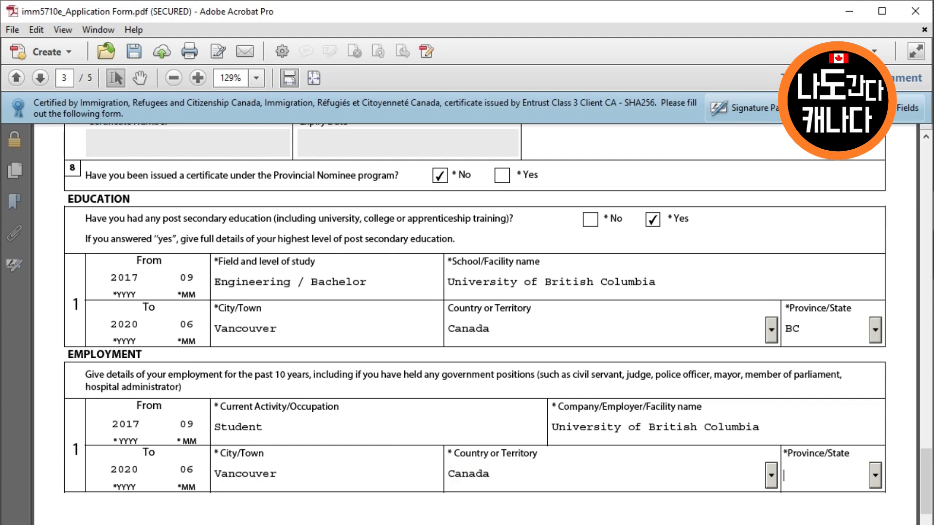
Set the first employment's province to BC and occupation to 'Student / Student'
key(b)
scroll(466, 292, down, 3)
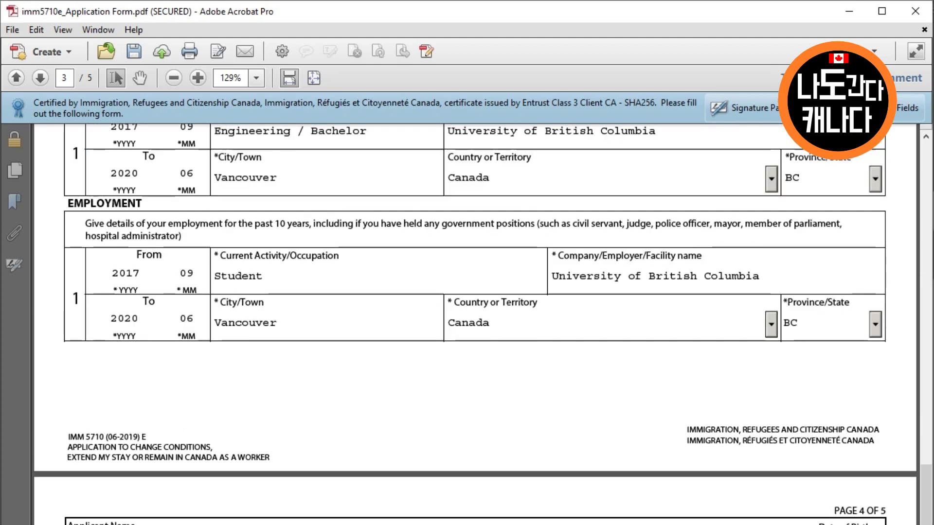
click(262, 277)
text(/)
text(Student)
Answer No to questions 1a, 1b, 2a and 2b, and Yes to 2c
scroll(483, 324, down, 10)
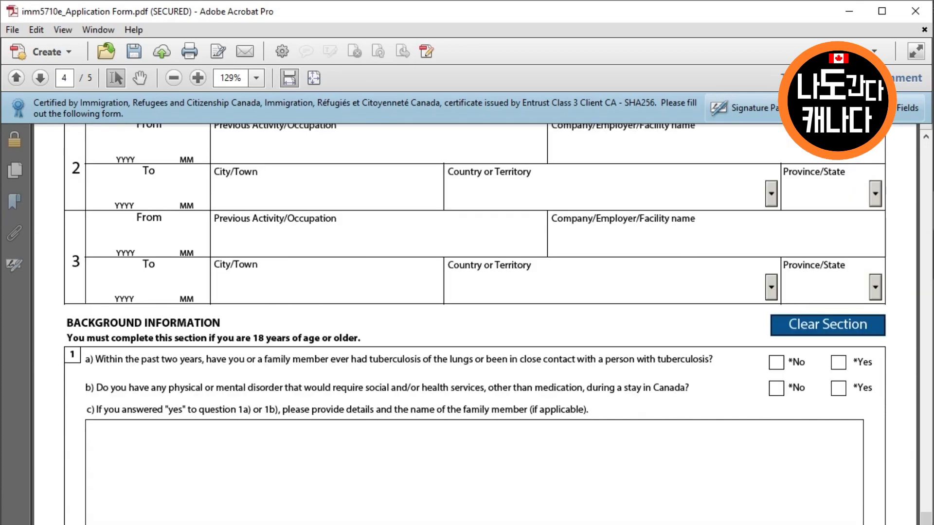
click(776, 362)
scroll(776, 361, down, 3)
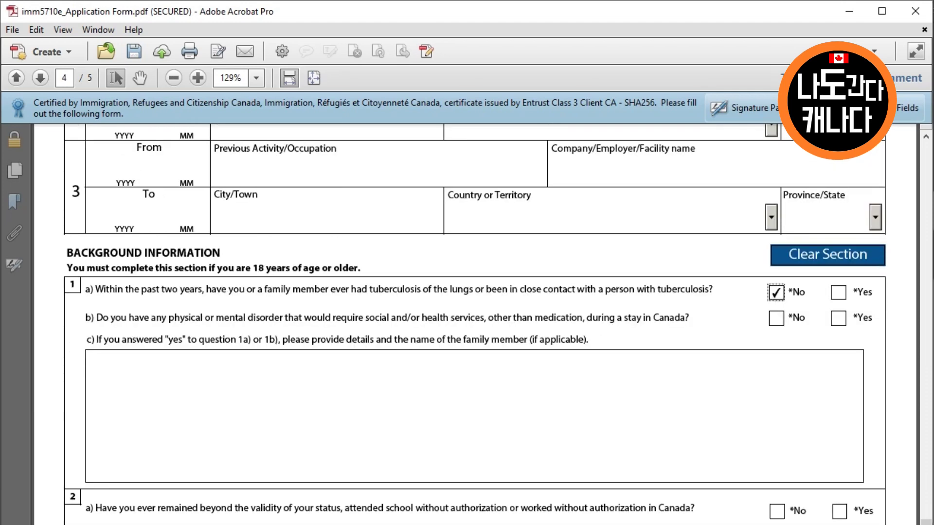
click(777, 319)
scroll(777, 318, down, 2)
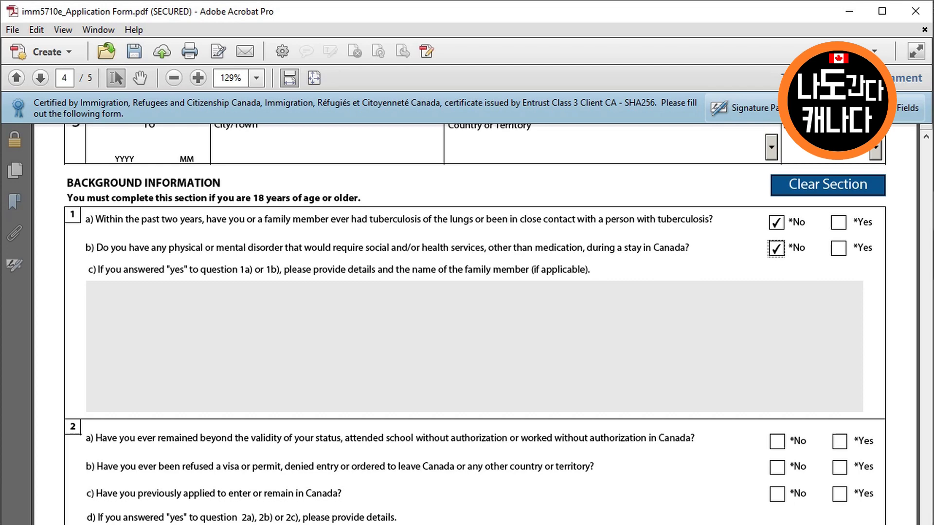
scroll(475, 324, down, 3)
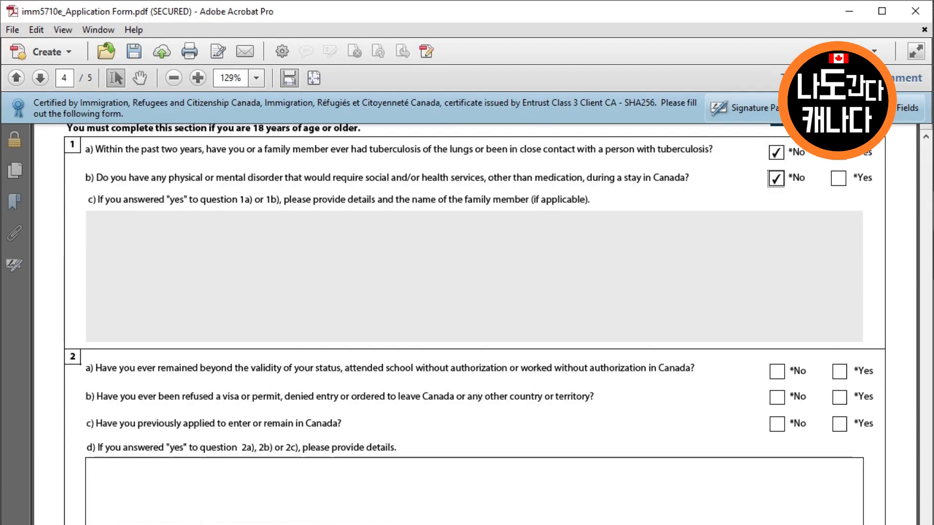
click(777, 371)
click(777, 398)
click(840, 424)
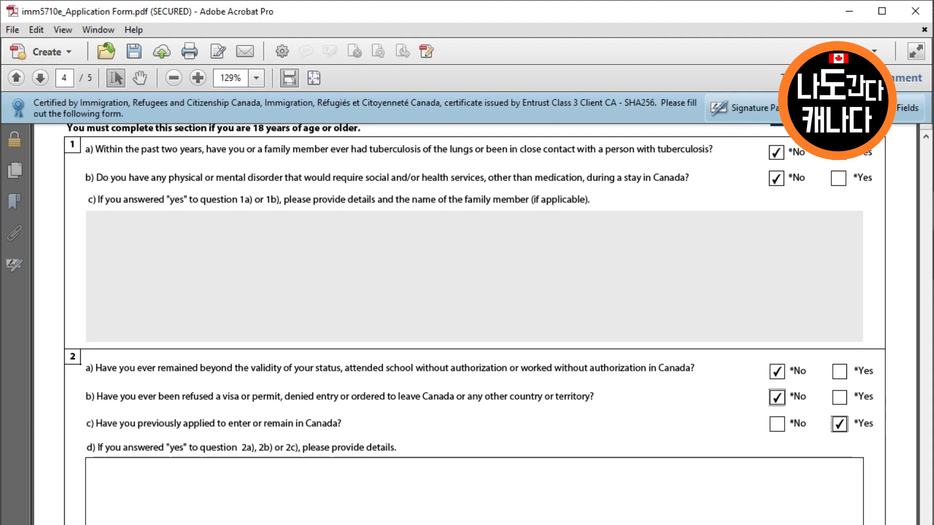
Enter the details '2 c) I am holding a study permit in Canada.'
click(87, 468)
text(2)
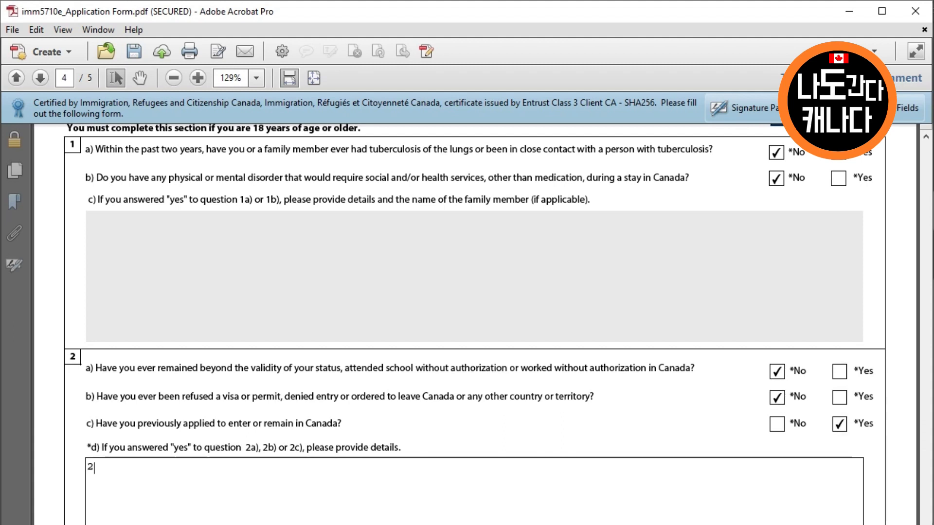
text( c) I am holdein)
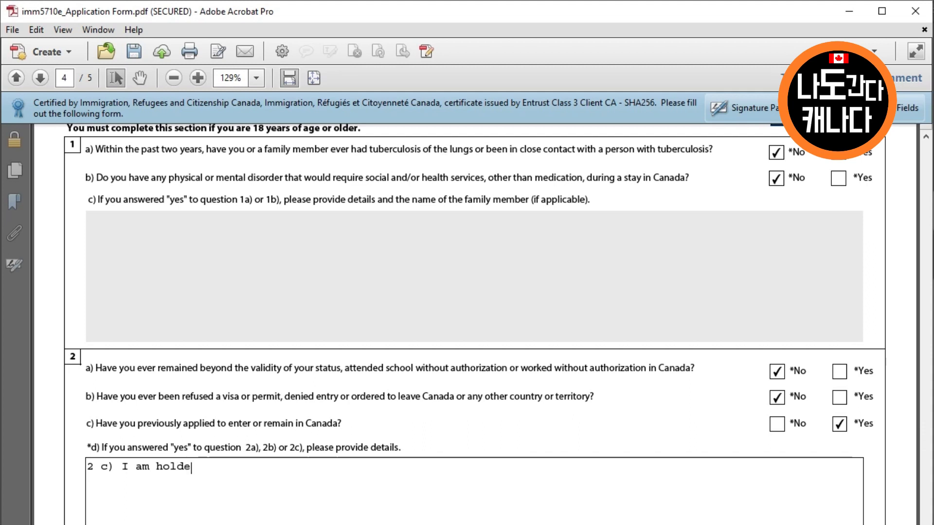
key(BackSpace)
key(BackSpace)
key(BackSpace)
text(ing a study )
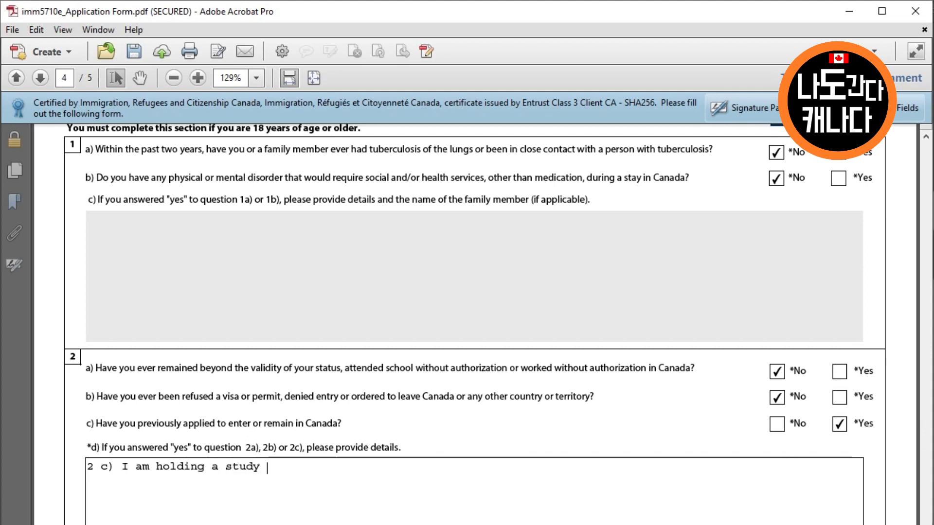
text(permit )
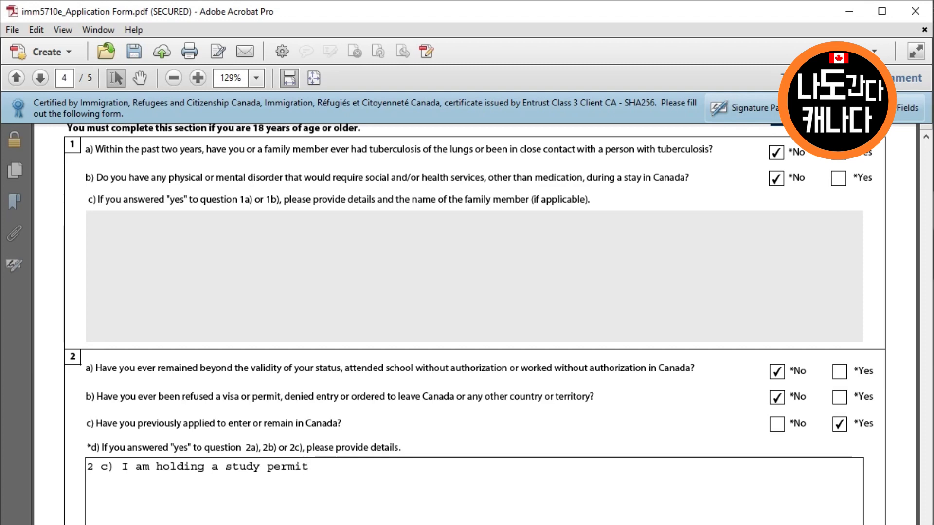
text(in Canada.)
Answer No to questions 3a, 4a, 5 and 6
scroll(475, 321, down, 5)
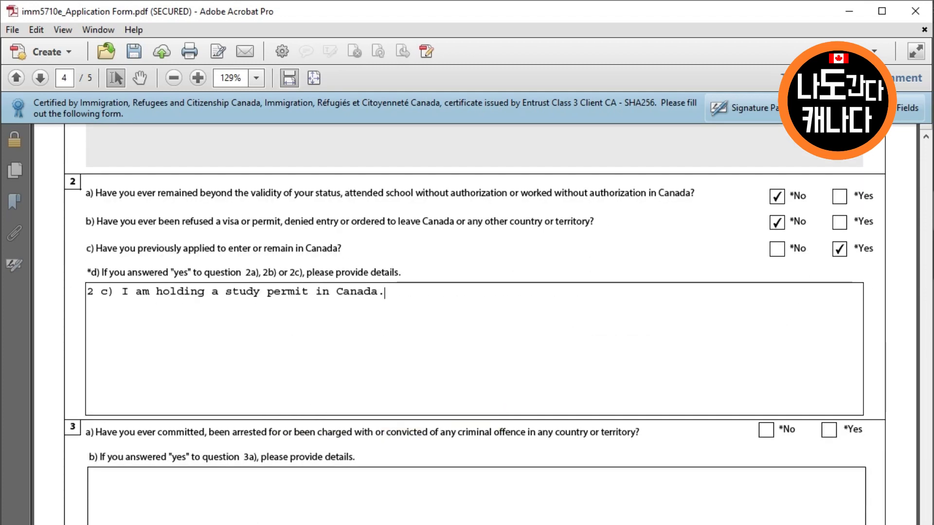
click(767, 430)
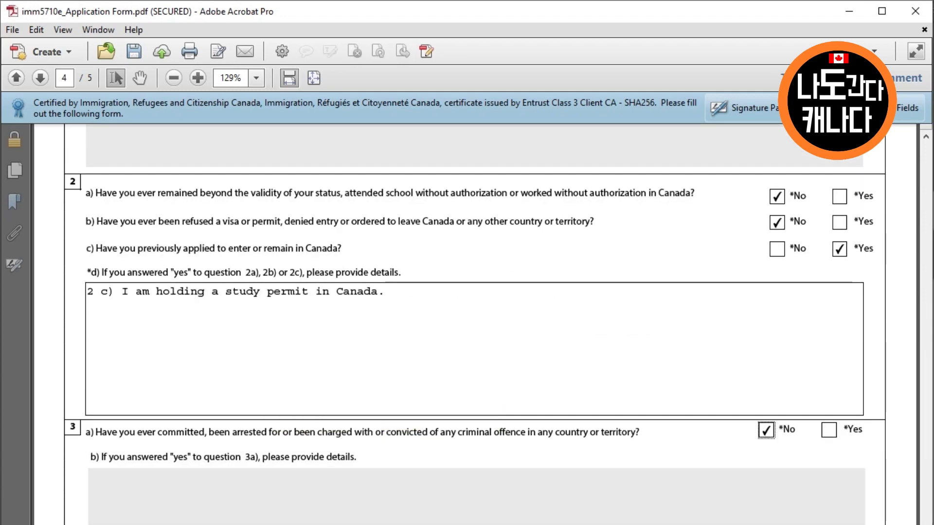
scroll(474, 321, down, 10)
scroll(475, 321, down, 4)
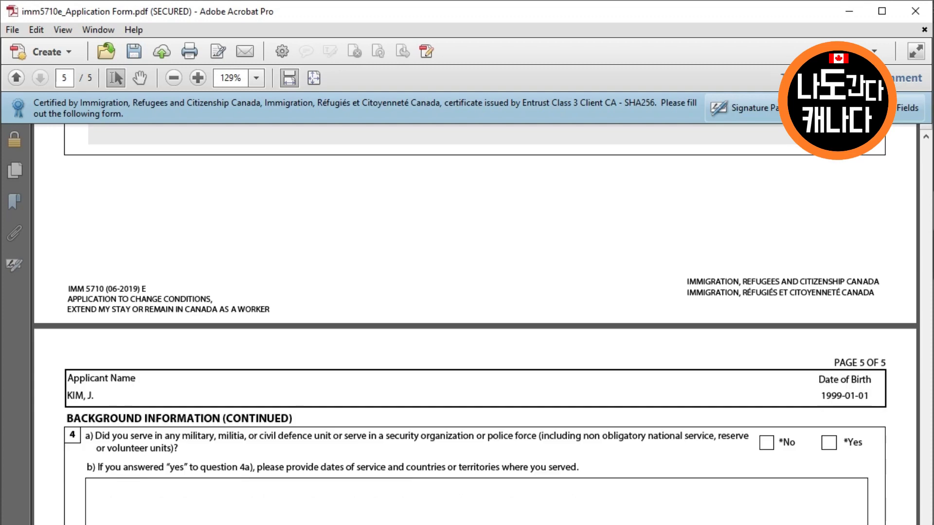
click(766, 372)
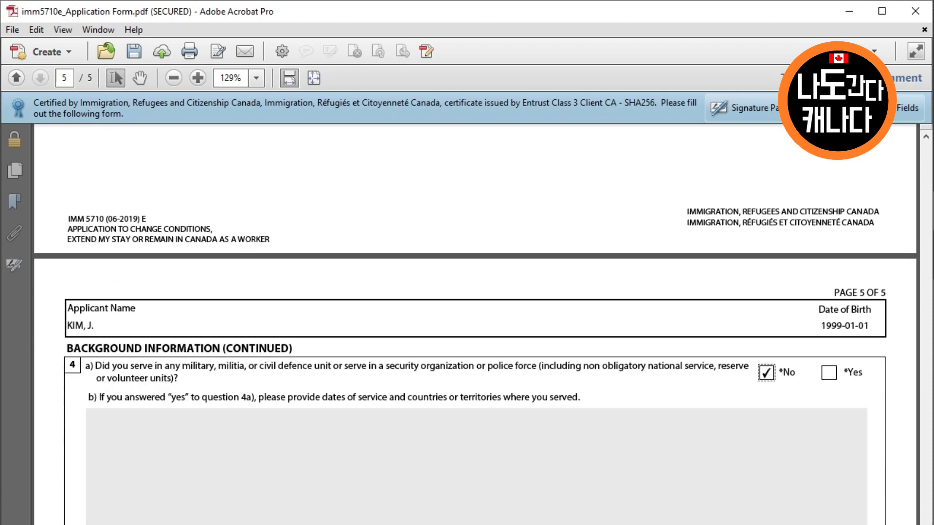
scroll(475, 321, down, 6)
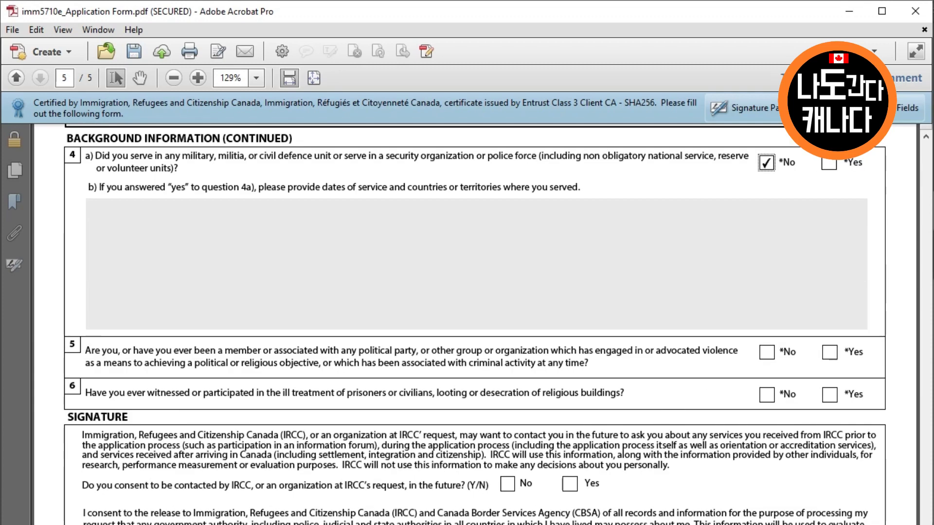
click(766, 352)
click(766, 395)
scroll(767, 394, down, 3)
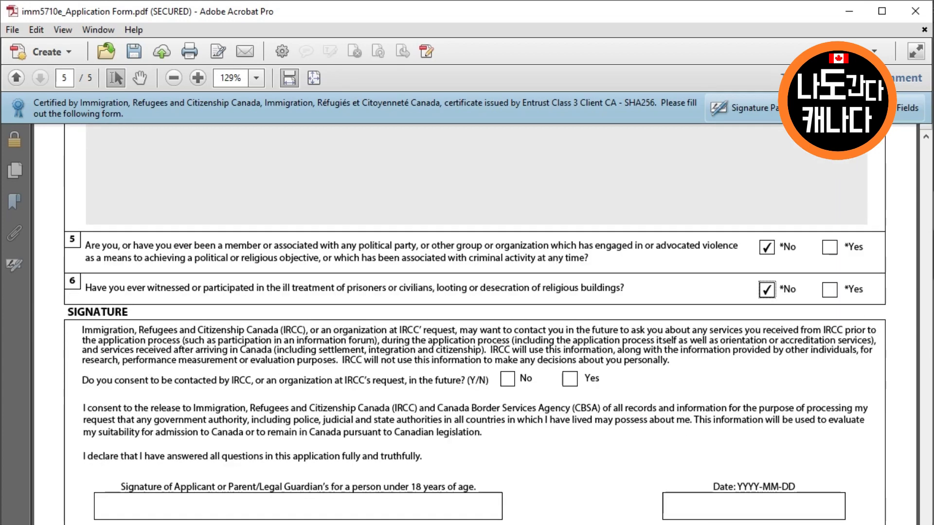
Consent to IRCC contact and set the signature date to 2020-06-17
click(569, 379)
click(753, 506)
click(851, 506)
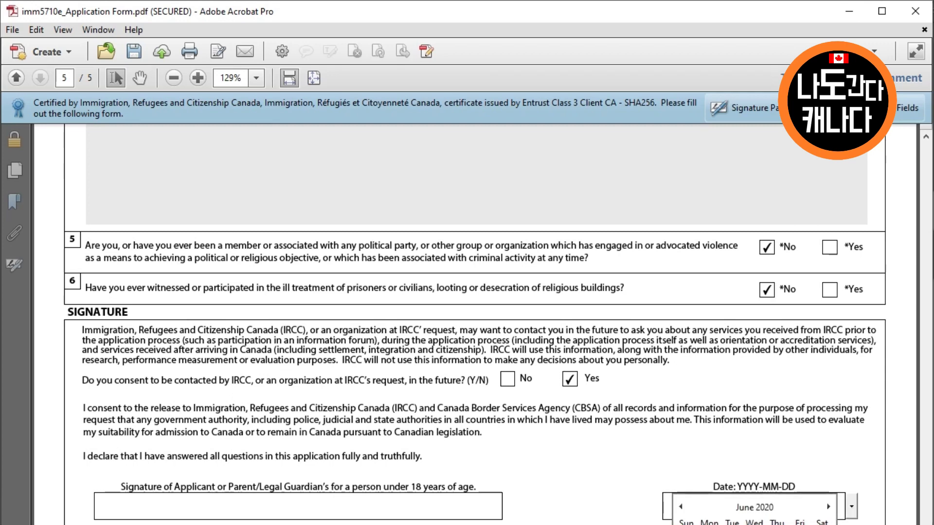
key(Return)
scroll(475, 324, down, 9)
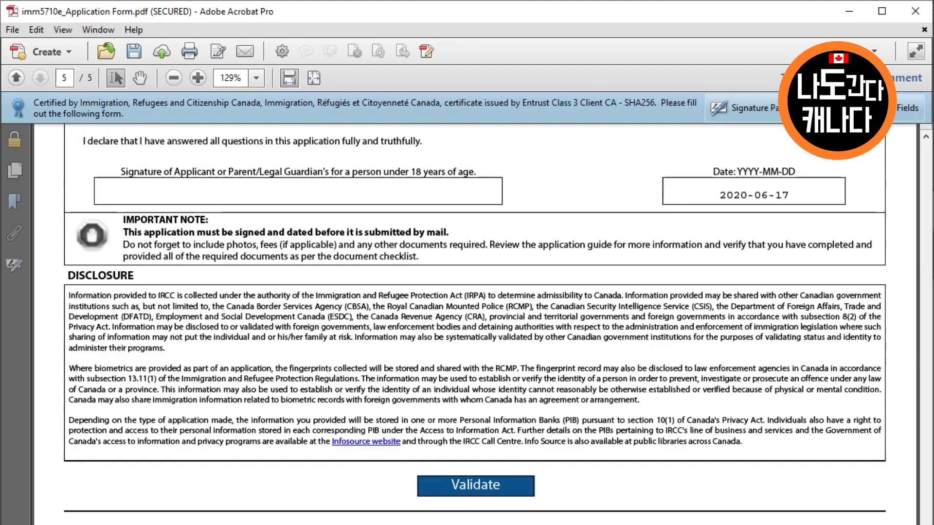
scroll(475, 324, down, 1)
scroll(475, 325, down, 2)
Validate the form, review the generated barcode page 6, and minimize Acrobat back to Edge
click(476, 466)
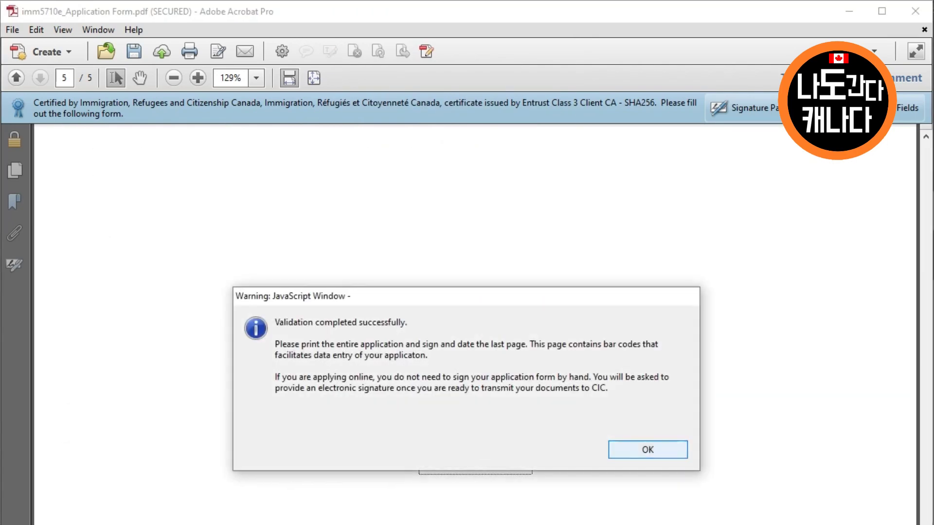
key(Return)
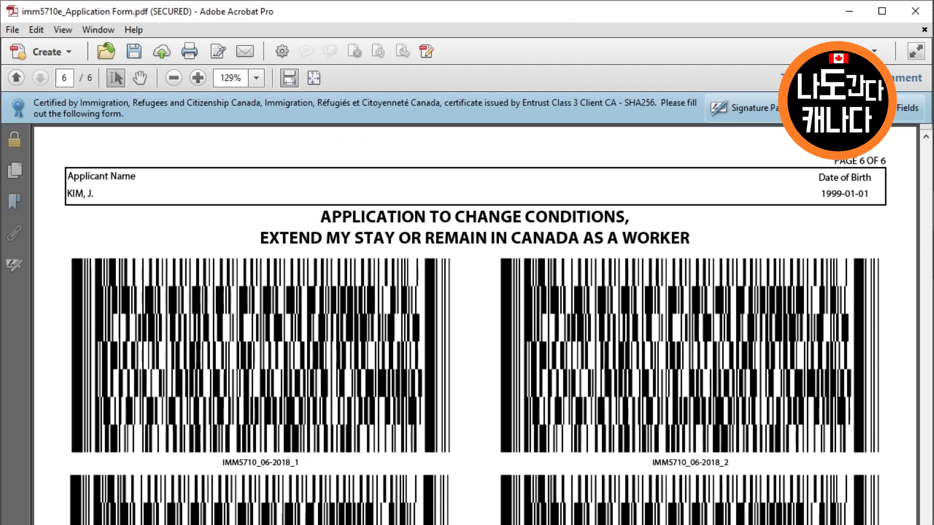
scroll(475, 324, down, 6)
scroll(474, 324, down, 8)
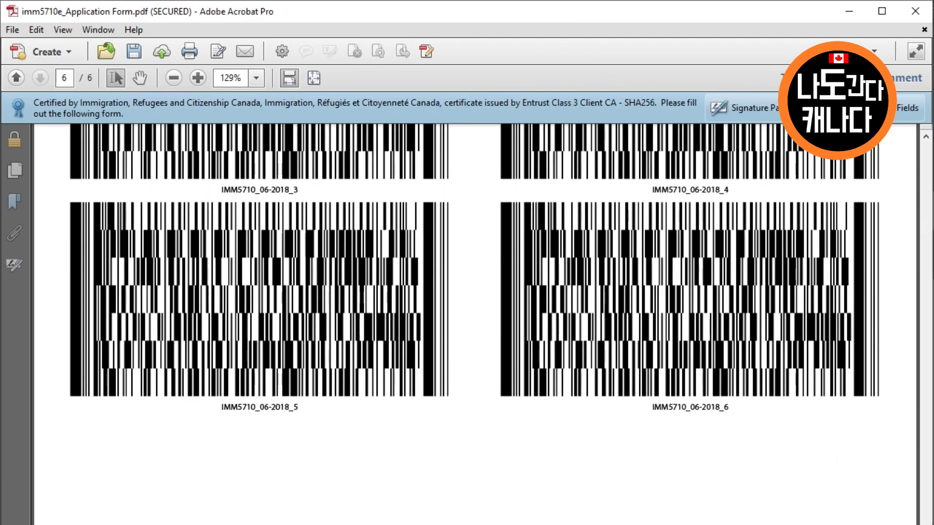
scroll(474, 324, down, 1)
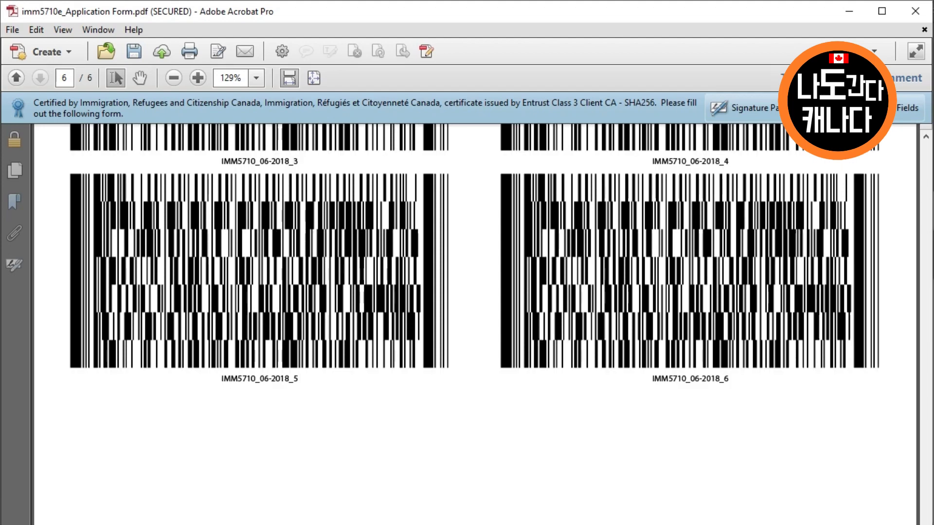
click(849, 10)
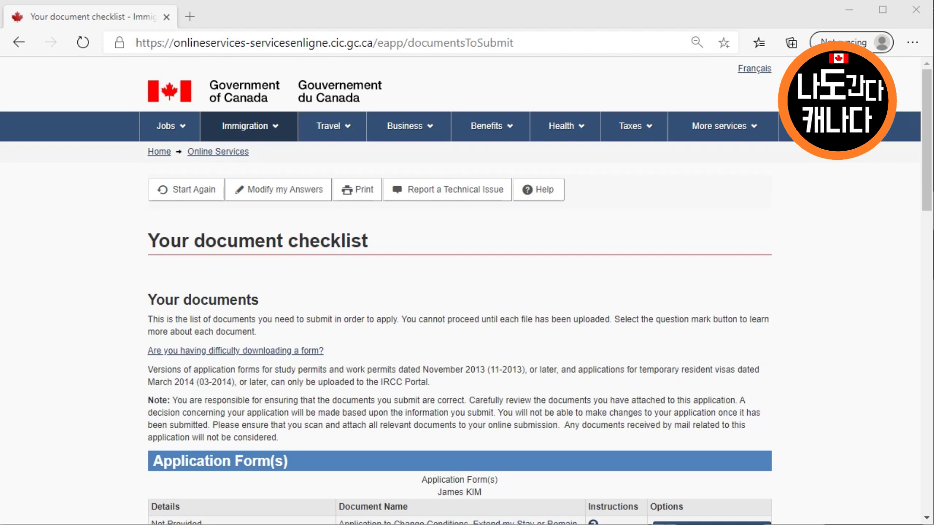
Upload imm5710e_Application Form.pdf and return to the document checklist
scroll(467, 292, down, 6)
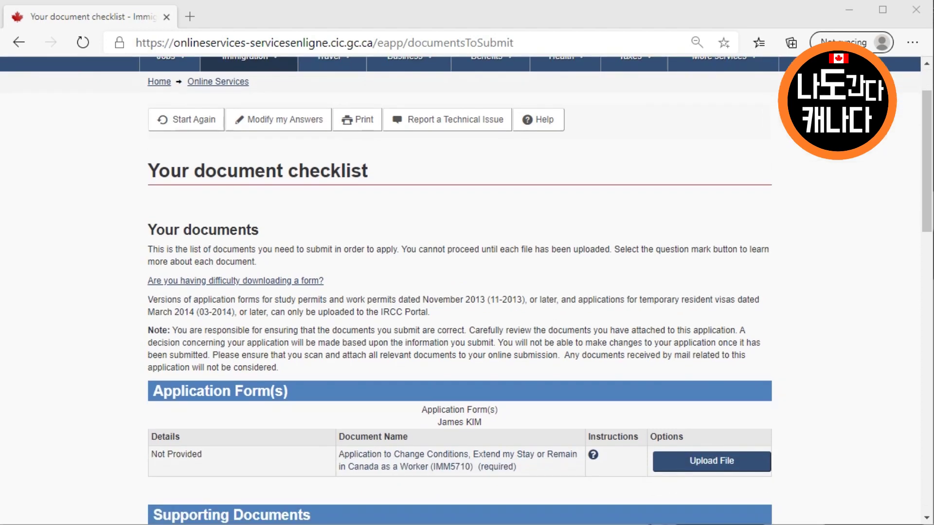
scroll(467, 292, down, 2)
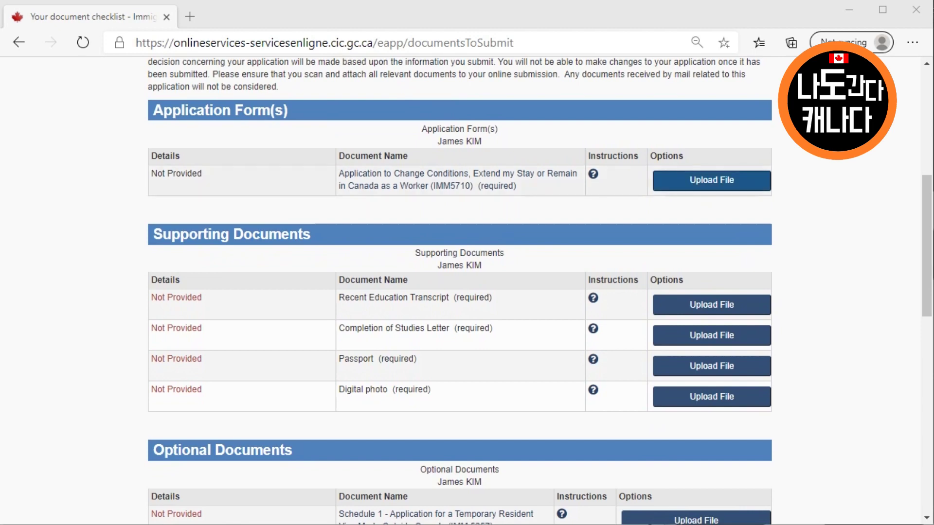
click(712, 180)
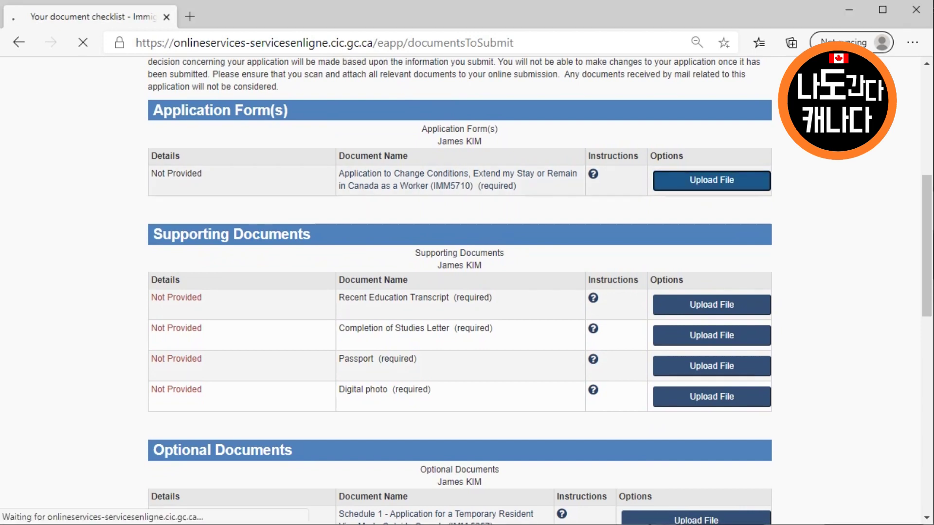
click(175, 287)
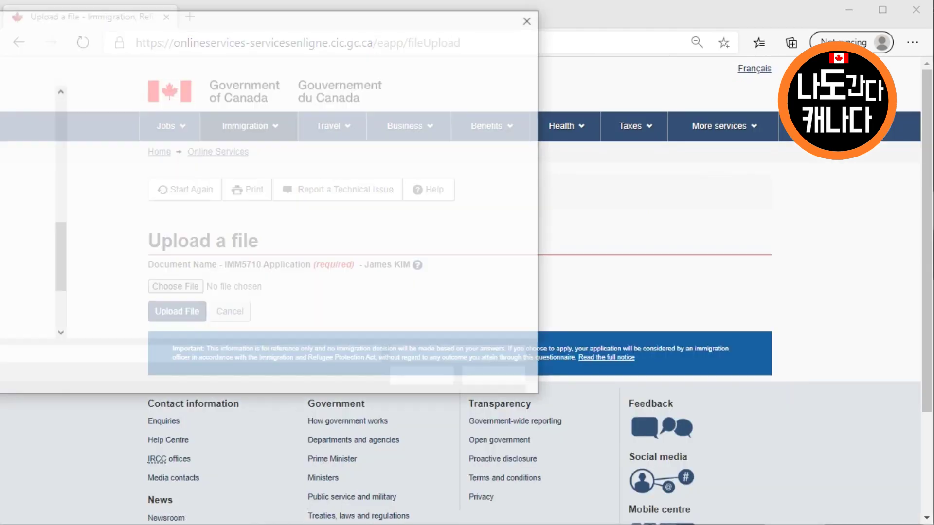
click(151, 160)
click(424, 377)
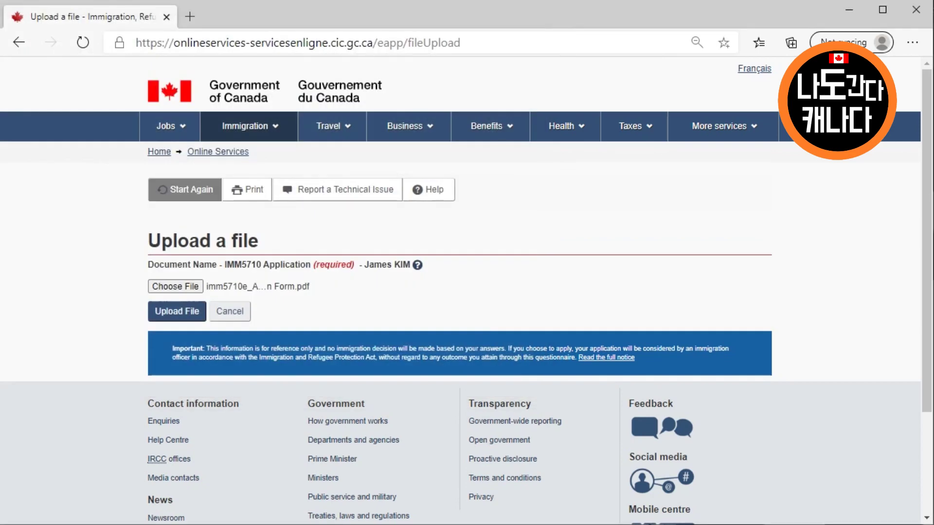
click(176, 311)
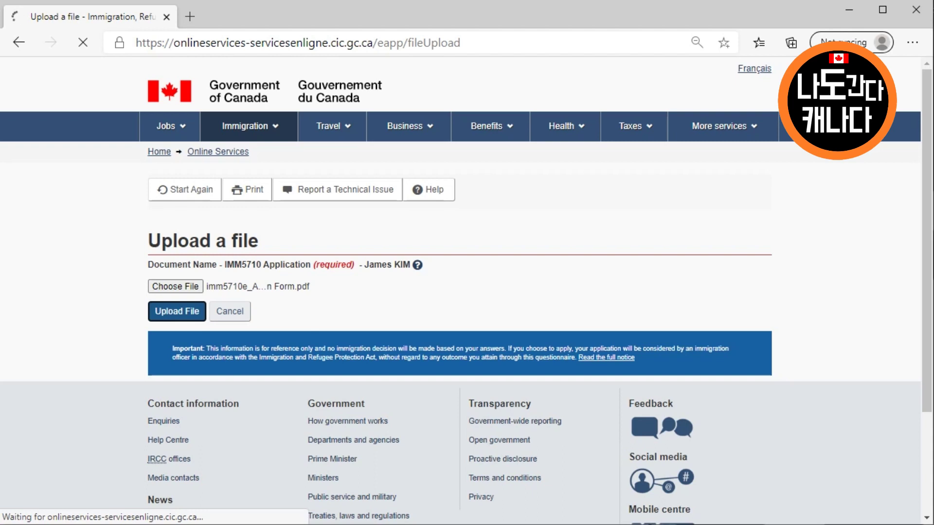
click(206, 301)
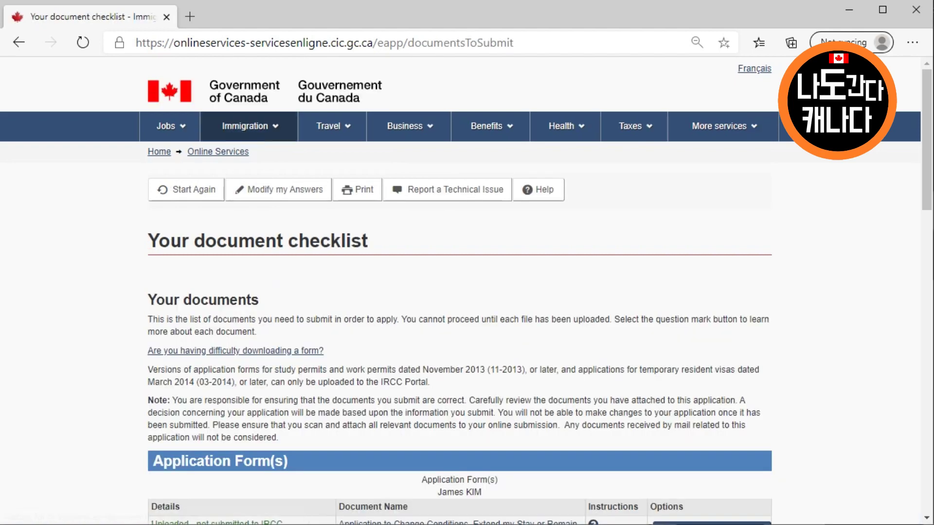
scroll(459, 265, down, 6)
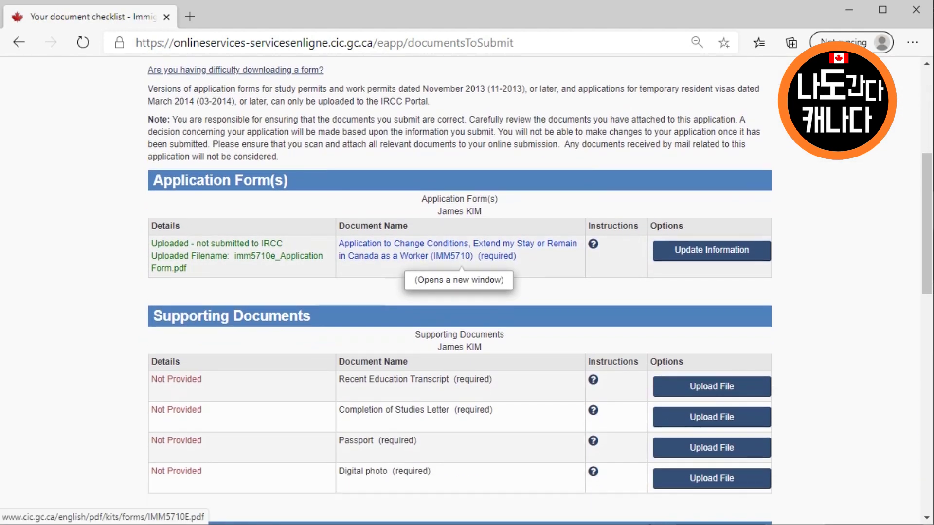
Upload Final Transcript.pdf as the Recent Education Transcript
click(712, 386)
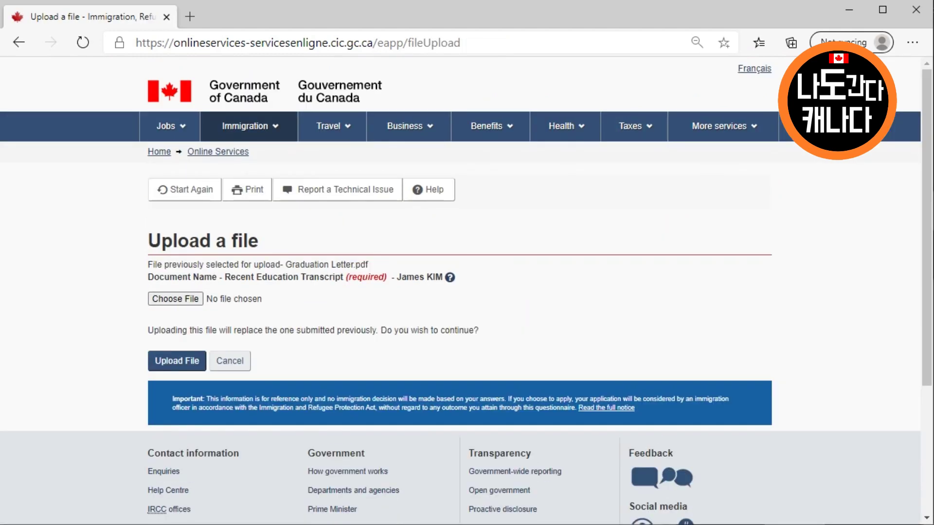
click(175, 298)
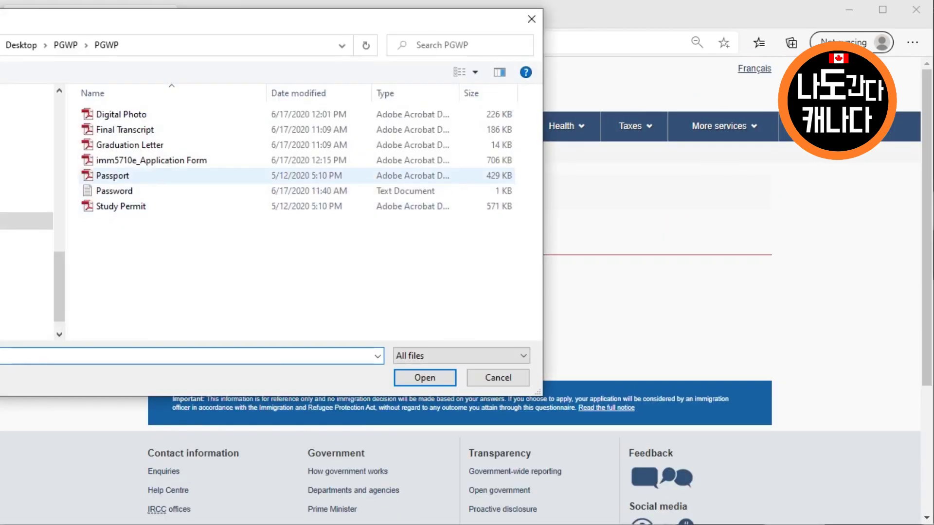
double_click(125, 129)
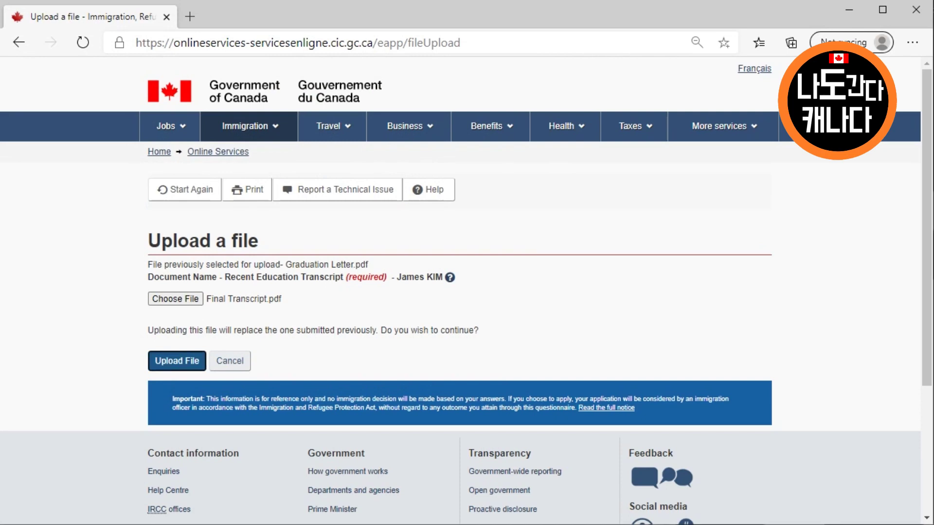
click(177, 361)
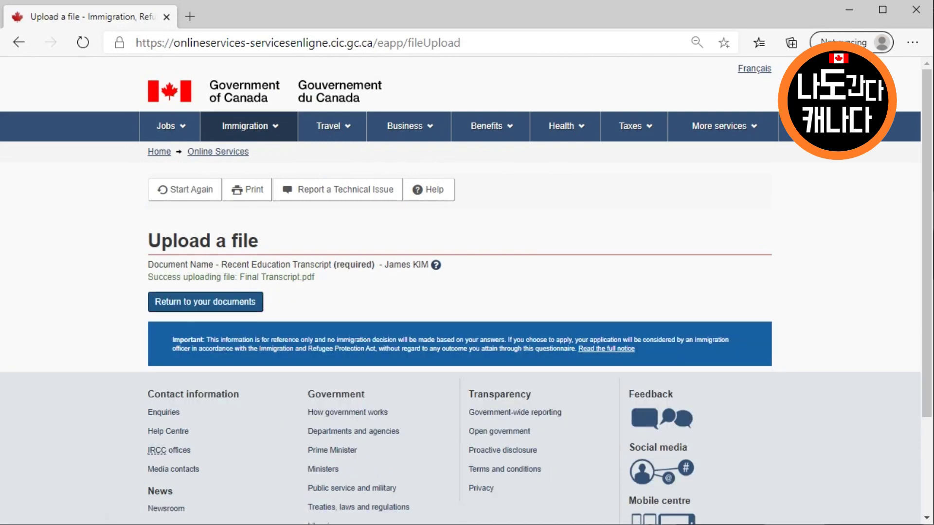
click(206, 301)
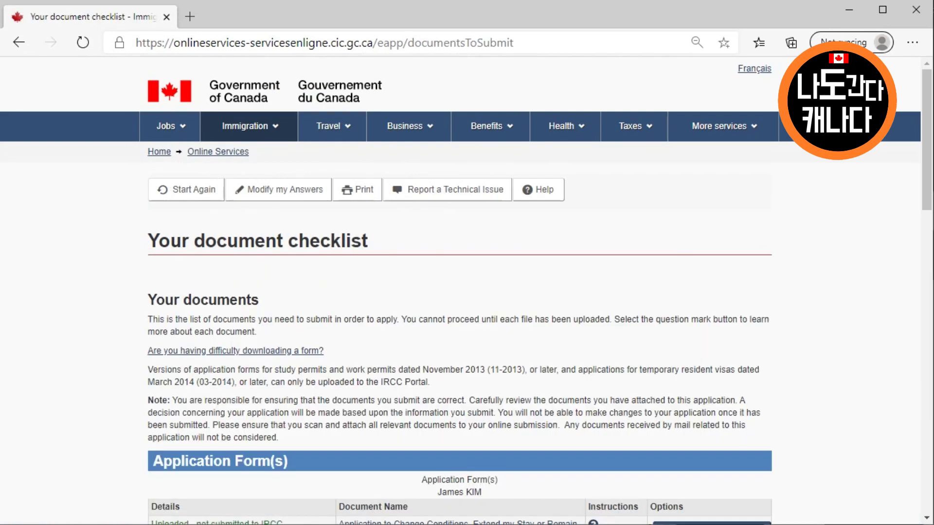
Upload Graduation Letter.pdf as the Completion of Studies Letter
scroll(460, 292, down, 7)
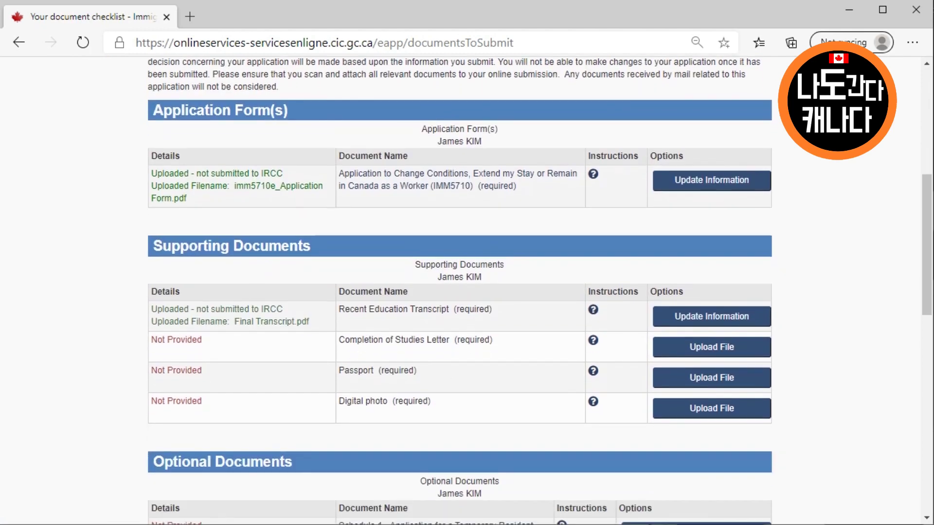
click(712, 347)
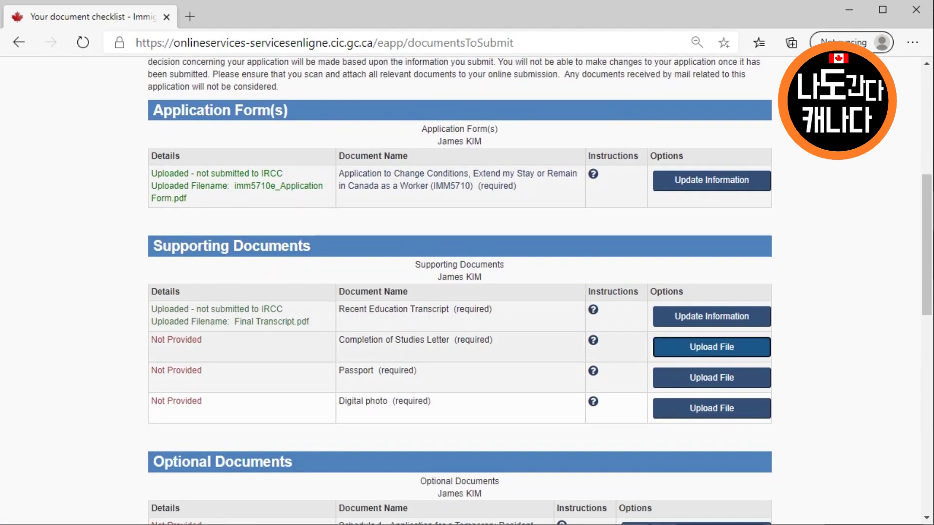
click(175, 287)
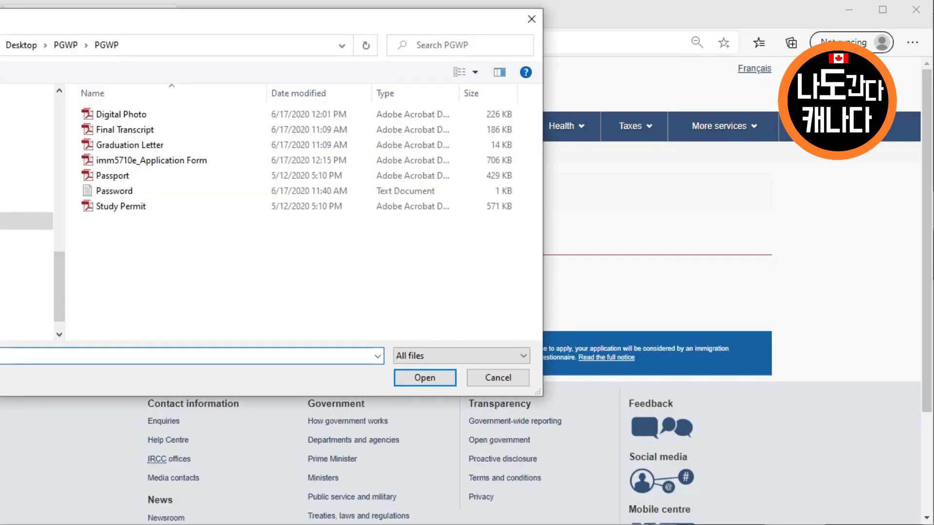
double_click(130, 145)
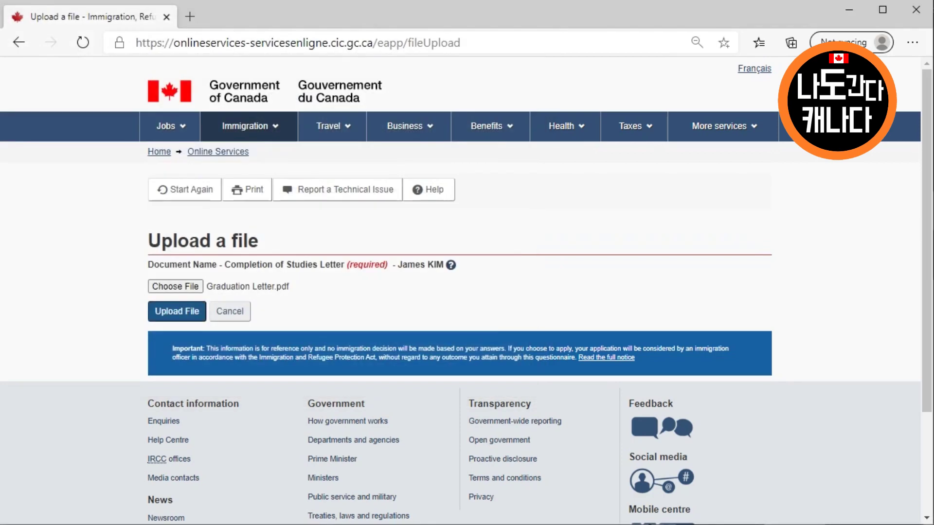
click(176, 312)
click(205, 301)
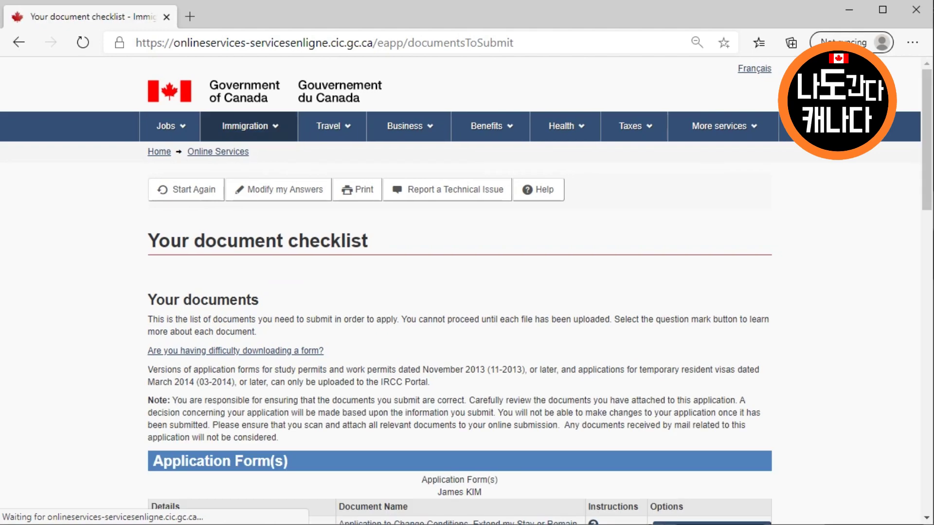
Upload Passport.pdf for the Passport item
scroll(467, 292, down, 9)
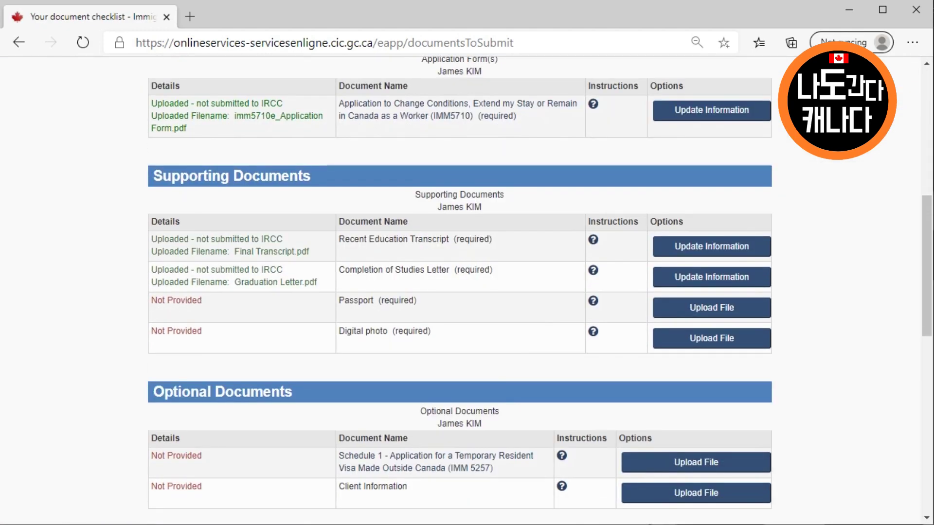
click(712, 307)
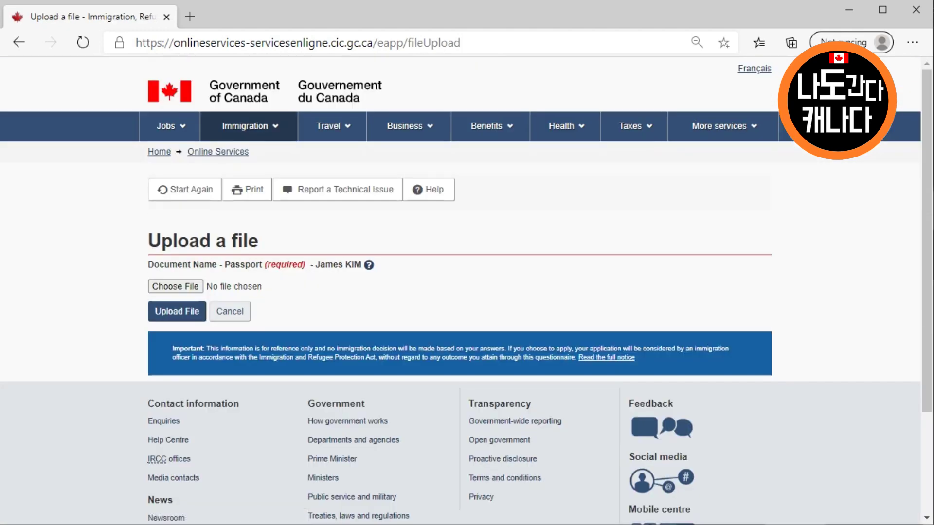
click(175, 286)
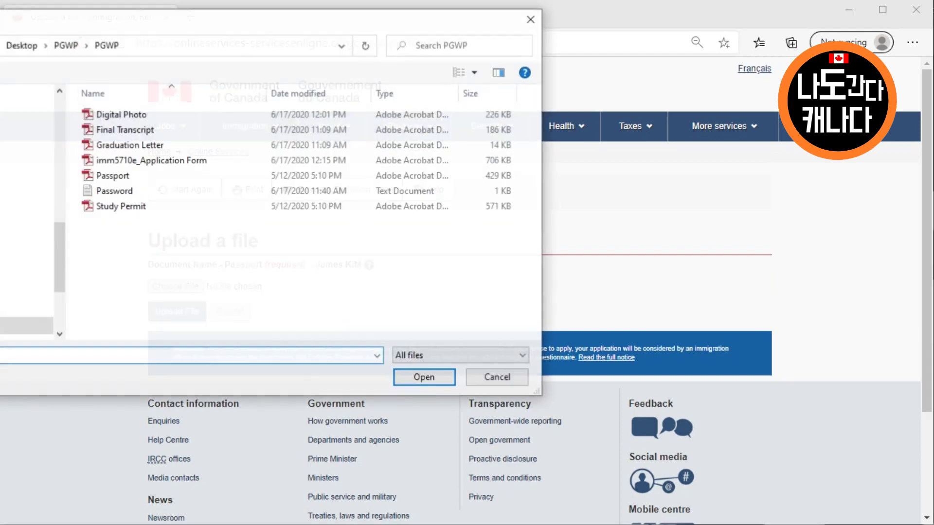
click(112, 175)
double_click(113, 176)
click(176, 311)
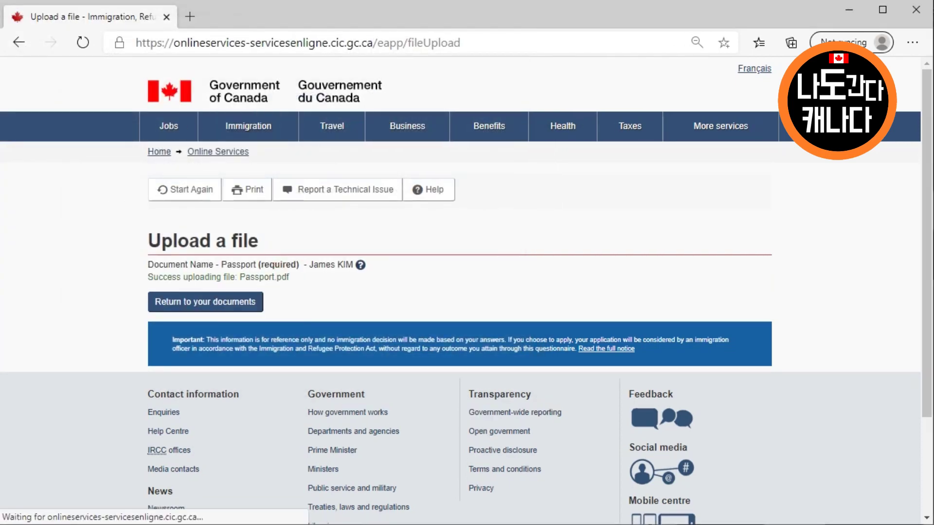
click(206, 302)
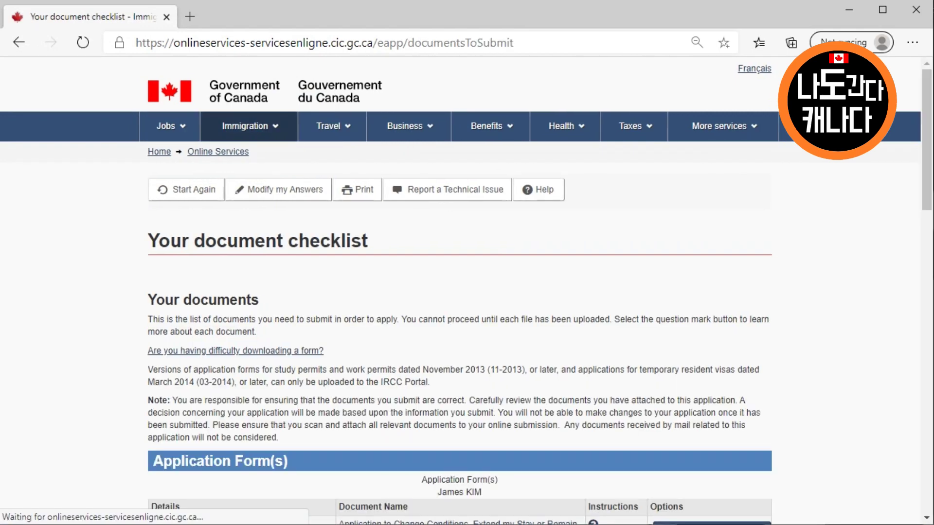
Upload Digital Photo.pdf for the Digital photo item and return to the checklist
scroll(467, 292, down, 10)
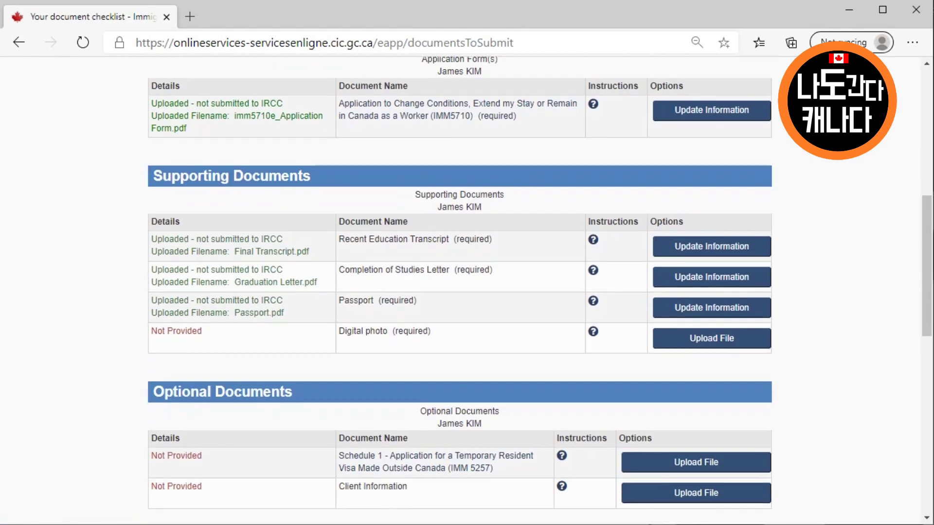
click(712, 338)
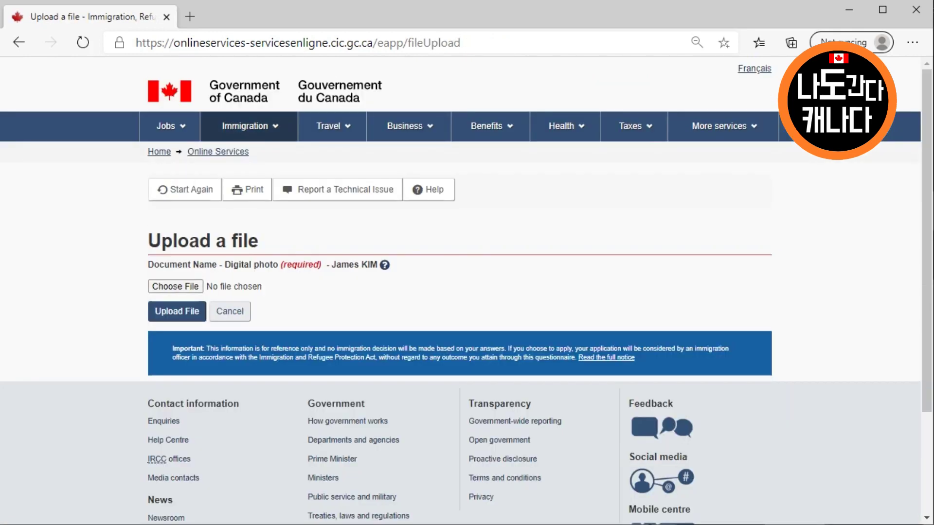
click(175, 286)
key(Up)
key(Up)
key(Up)
key(Up)
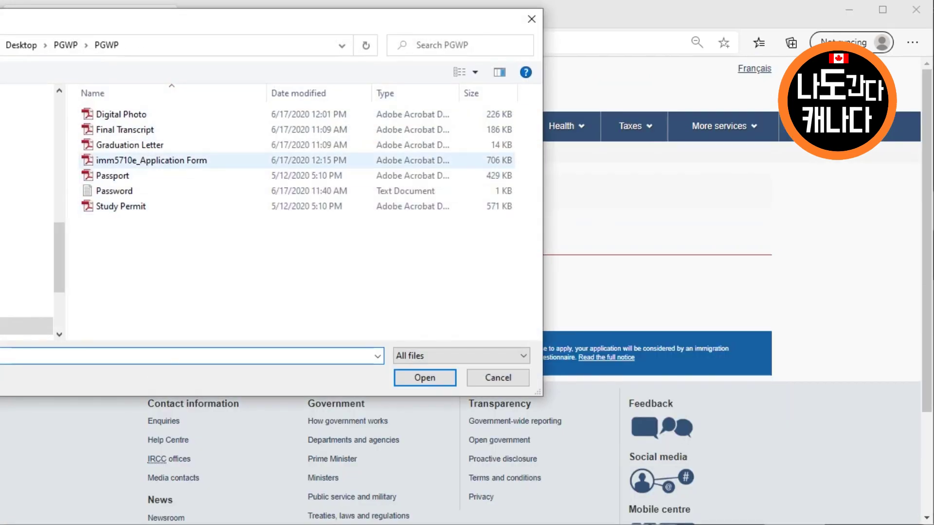
key(Return)
key(Tab)
key(Return)
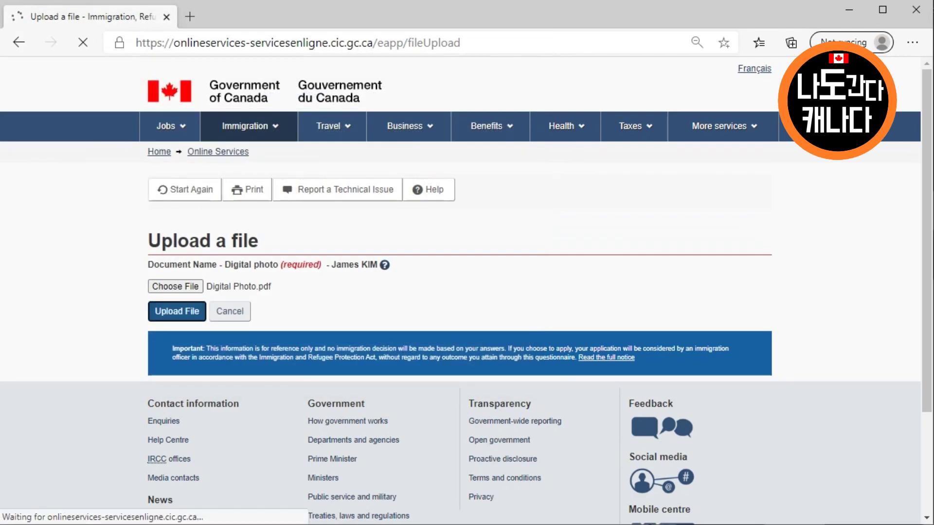
click(205, 302)
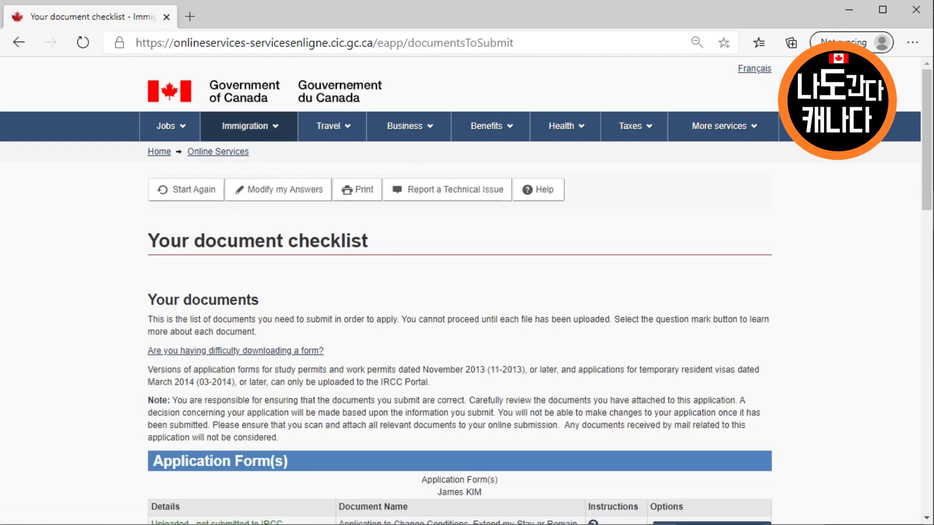
Continue from the checklist to the Declaration and Electronic Signature page
scroll(445, 307, down, 12)
scroll(445, 307, down, 3)
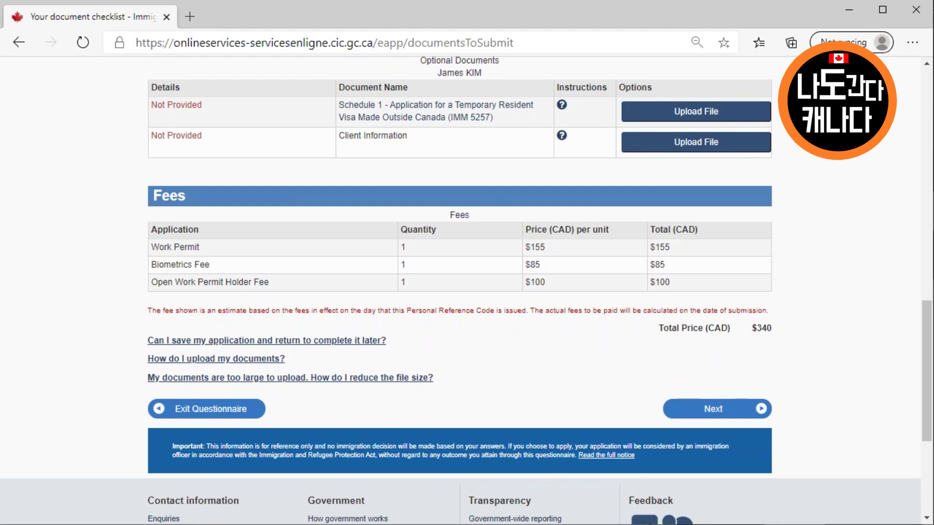
click(713, 409)
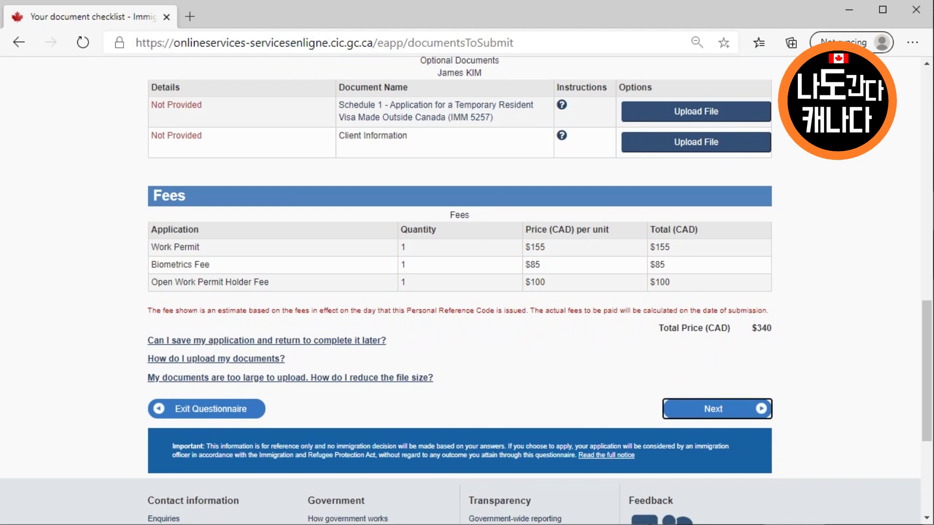
scroll(445, 307, down, 8)
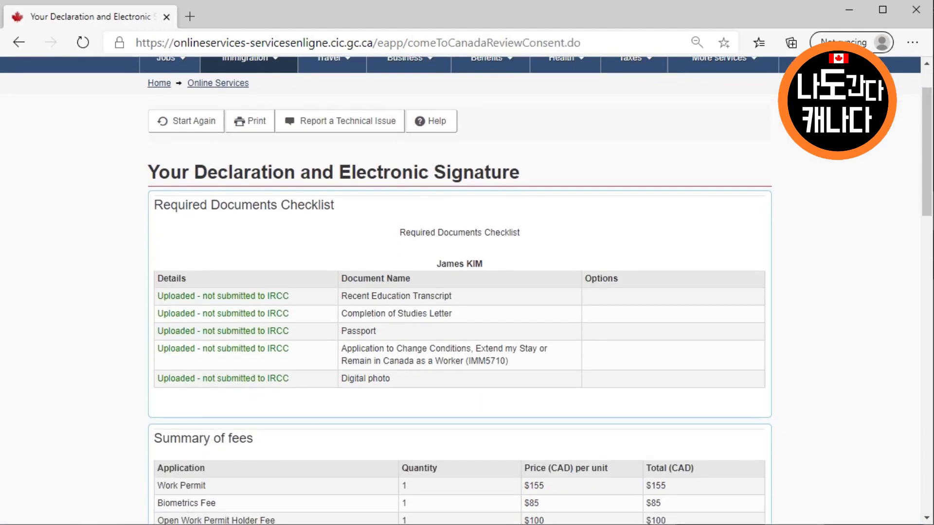
scroll(445, 292, down, 7)
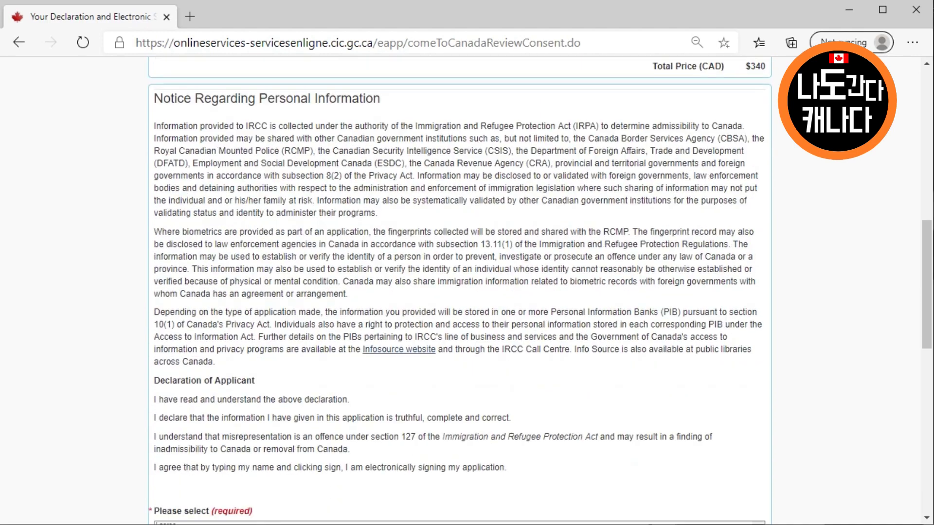
Select I agree and enter the applicant's given name and last name
click(167, 305)
click(217, 416)
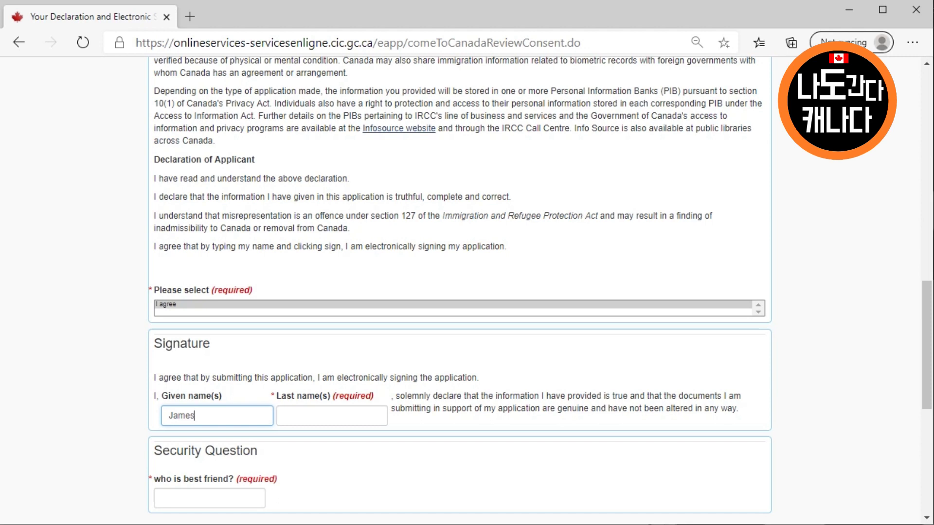
key(Tab)
key(Tab)
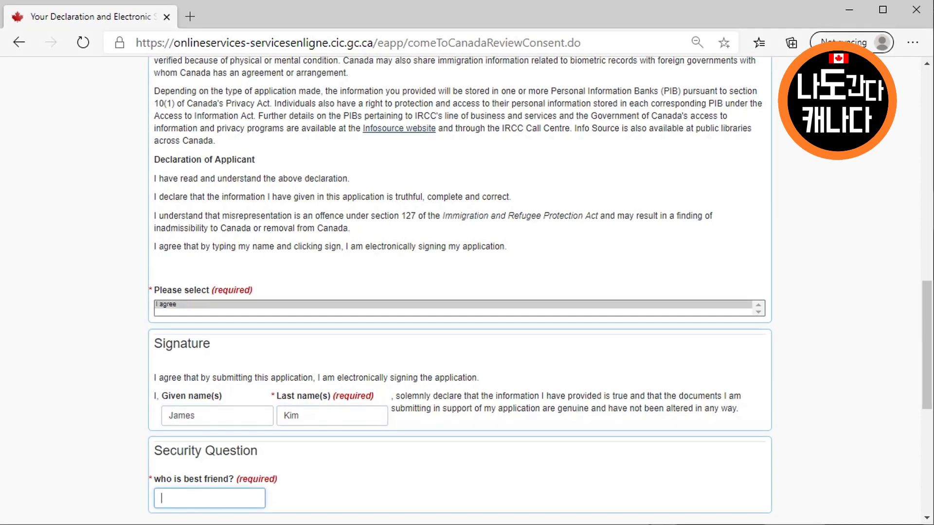